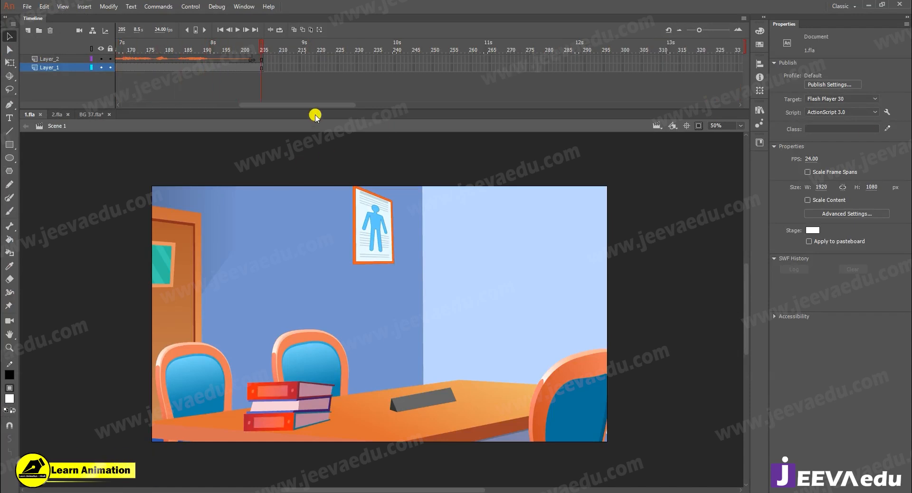
Examine the room background and its timeline in 1.fla, and the character artwork in 2.fla
drag(329, 105, 200, 107)
click(199, 67)
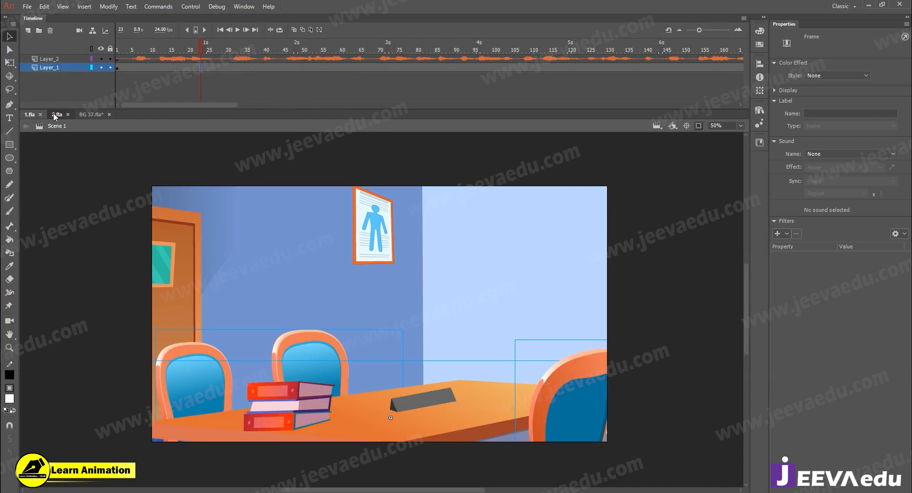
key(ctrl+Tab)
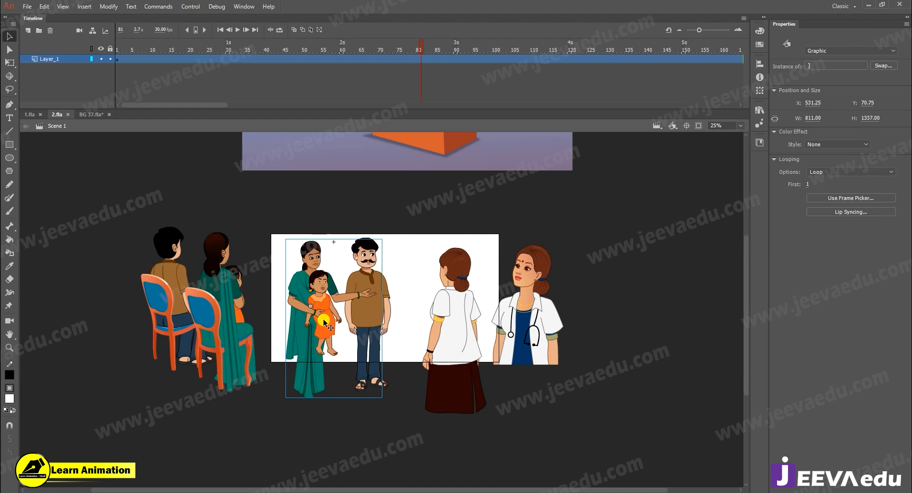
drag(110, 327, 576, 330)
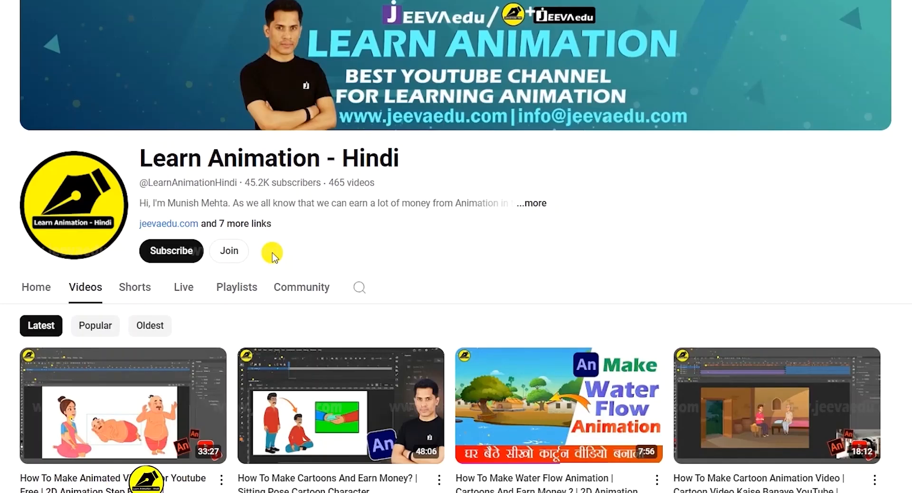
Subscribe to the Learn Animation - Hindi channel on YouTube
click(159, 251)
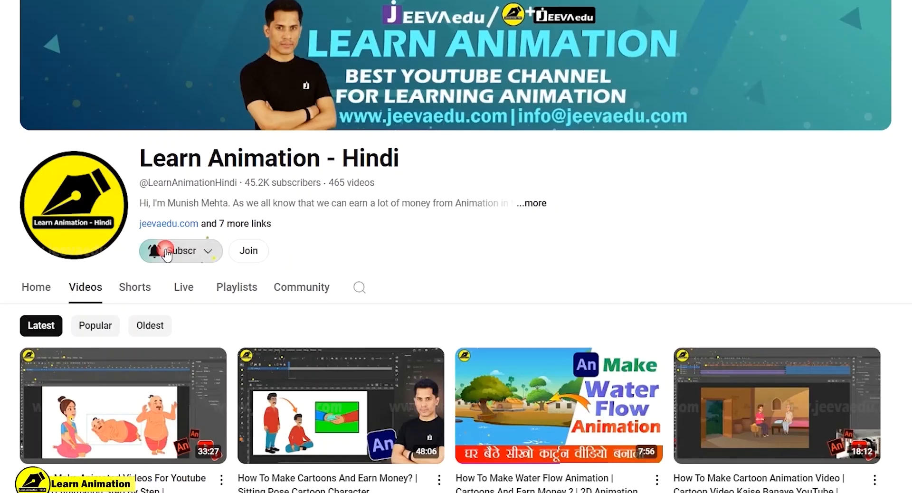
click(173, 250)
click(327, 269)
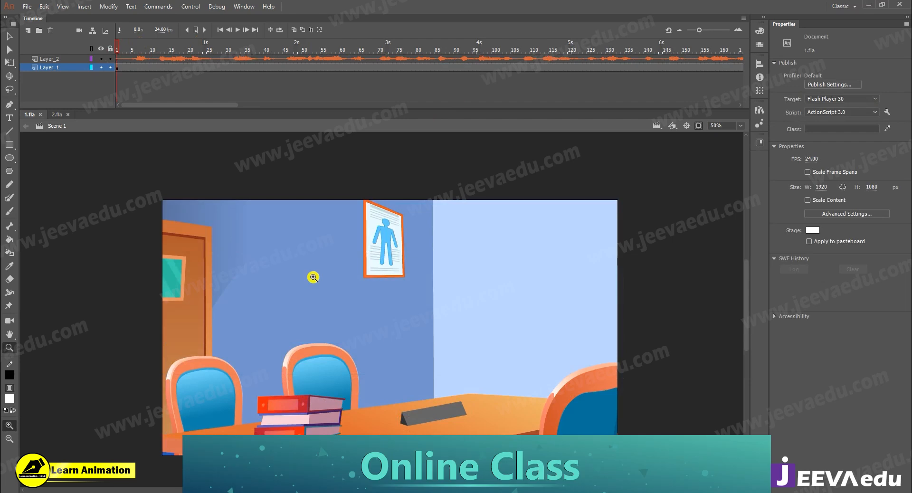
Switch to 2.fla in Adobe Animate and examine the family and doctor characters
click(57, 115)
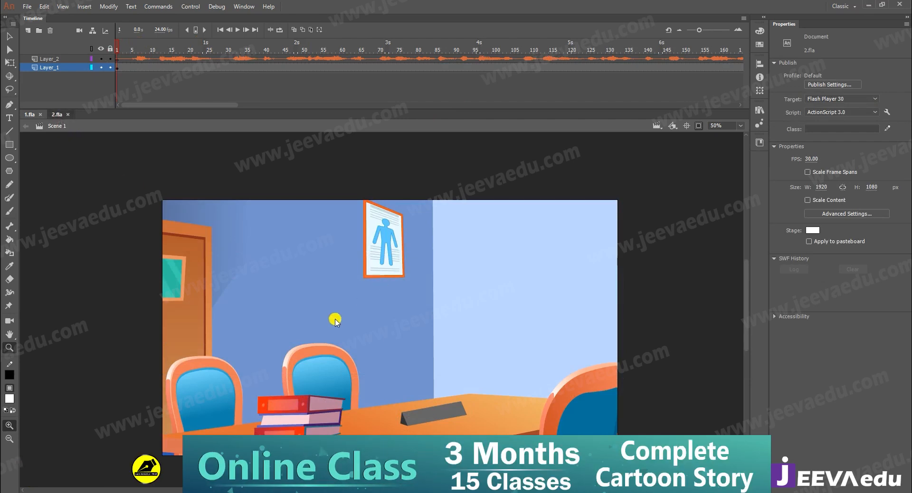
click(313, 324)
alt+click(427, 314)
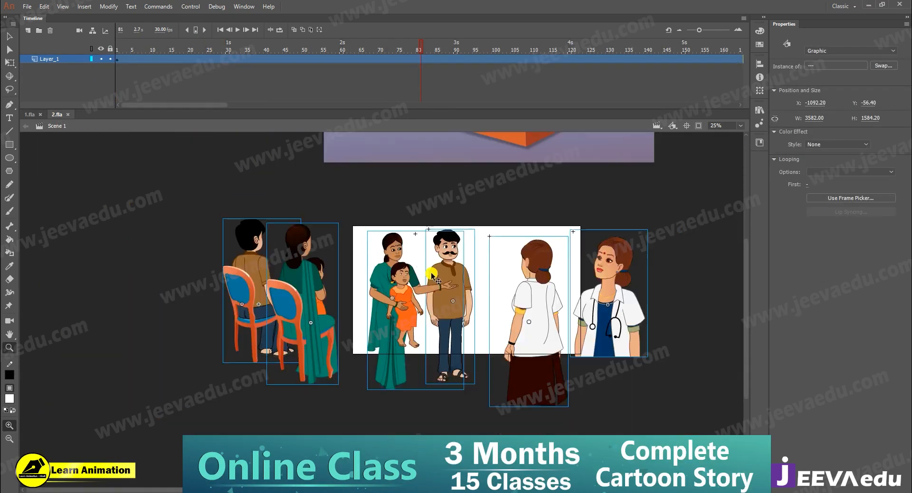
key(v)
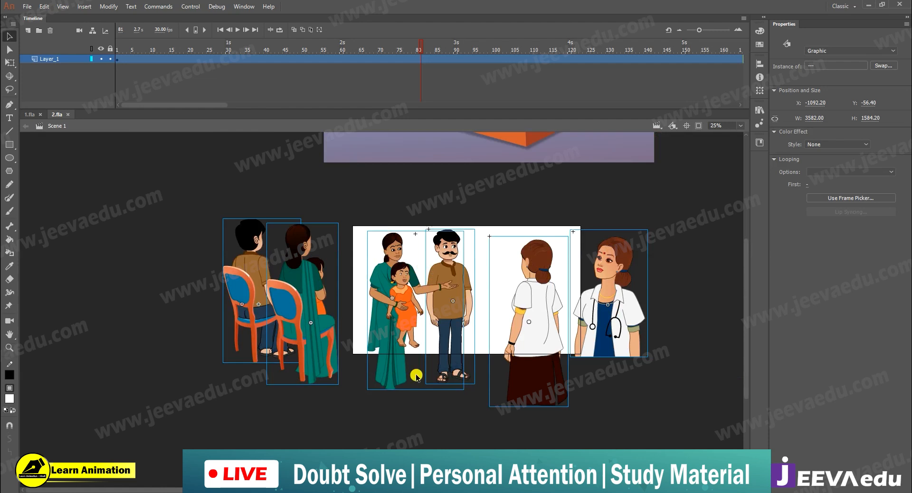
click(316, 138)
Return to 1.fla and examine the room background, both with its parts outside the stage shown and clipped to the stage
click(30, 114)
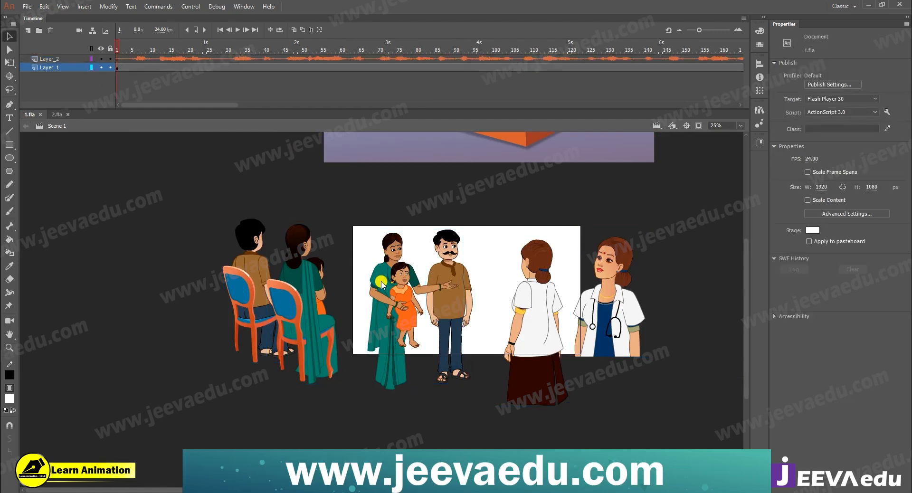
key(z)
click(698, 125)
key(v)
drag(158, 252, 546, 447)
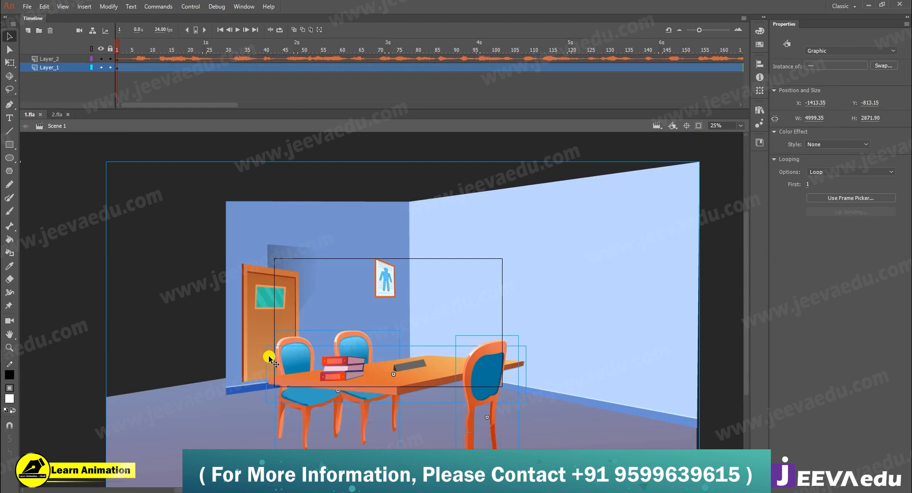
click(190, 299)
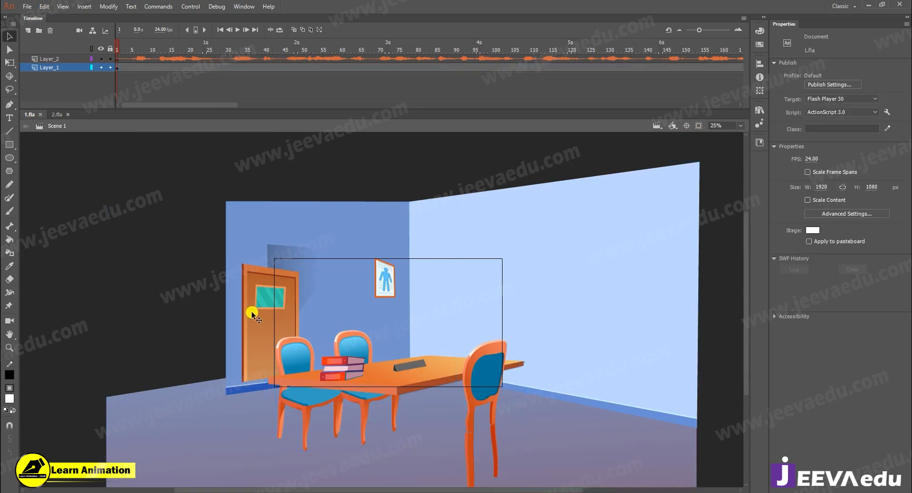
click(698, 125)
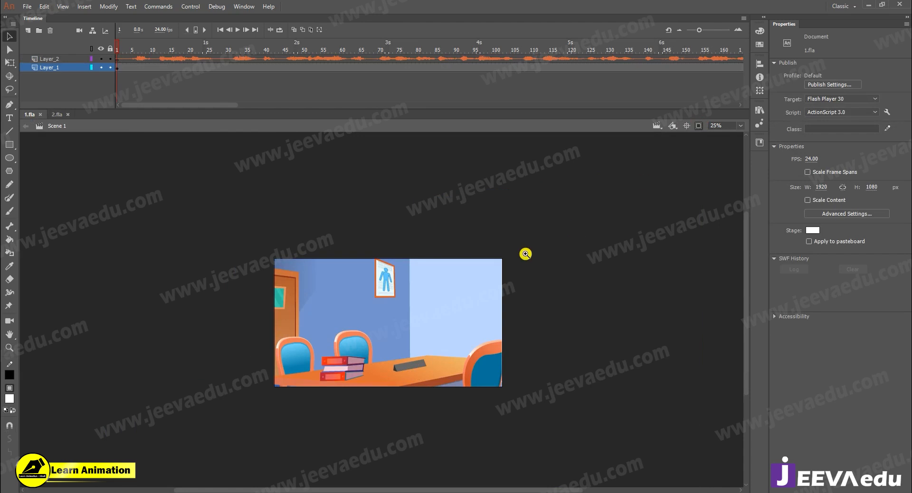
key(z)
click(481, 300)
drag(430, 366, 494, 316)
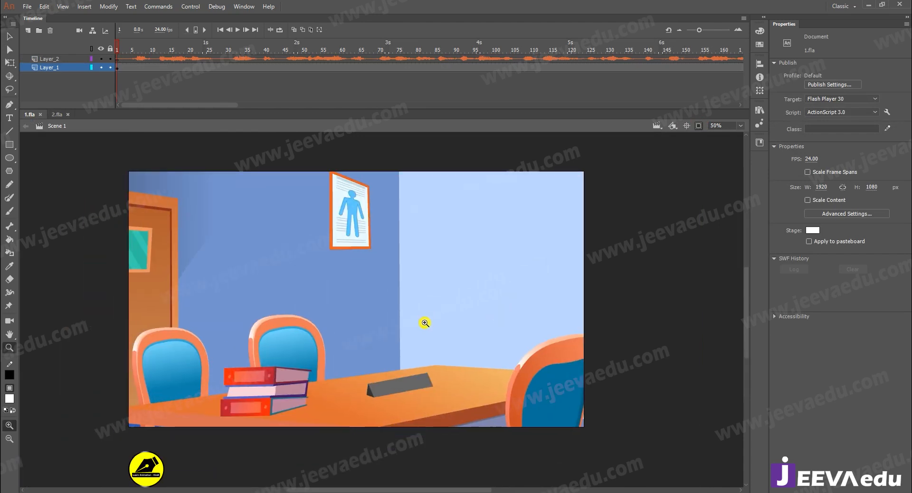
alt+click(376, 335)
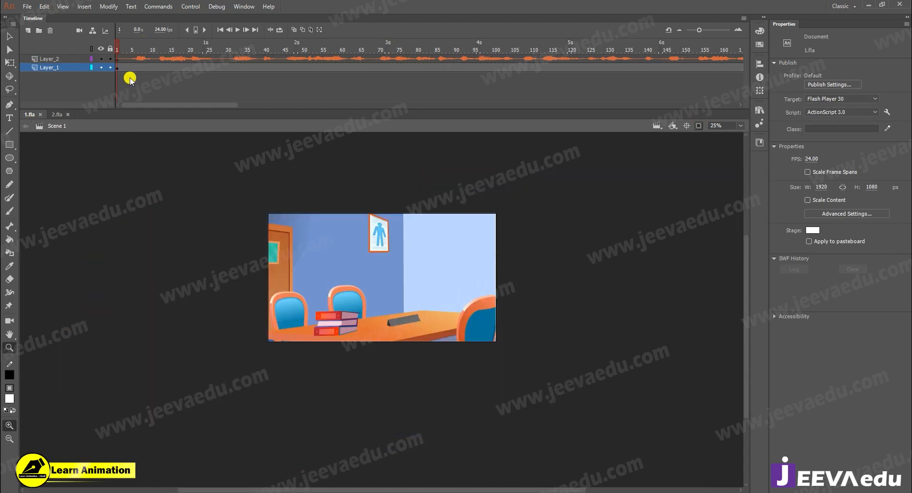
Convert all the room background objects on Layer_1 into a single graphic symbol
key(v)
drag(164, 174, 325, 242)
drag(278, 221, 563, 375)
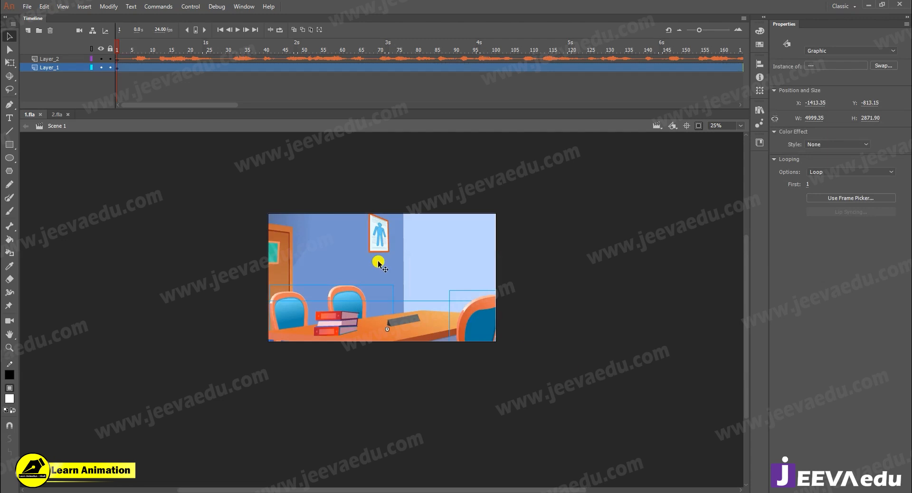
key(F8)
key(Escape)
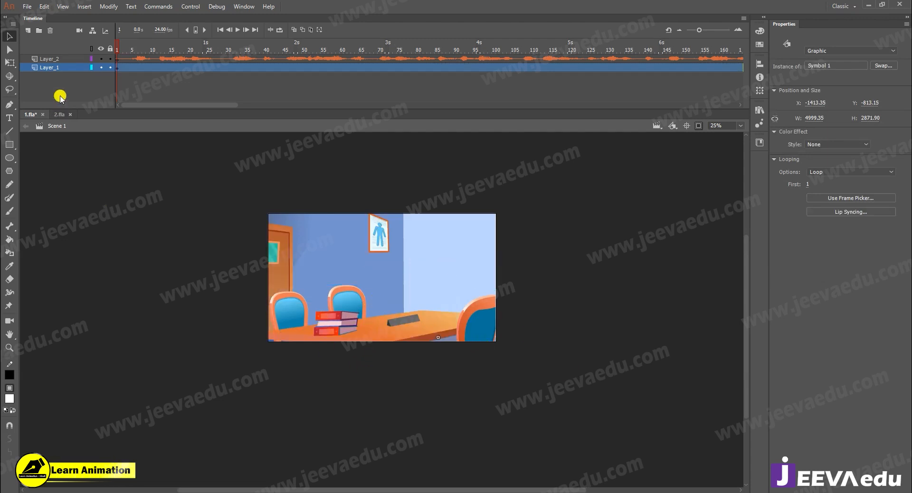
Copy the audio layer Layer_2 from the main scene and paste it inside the background symbol
click(61, 57)
right_click(60, 56)
click(83, 144)
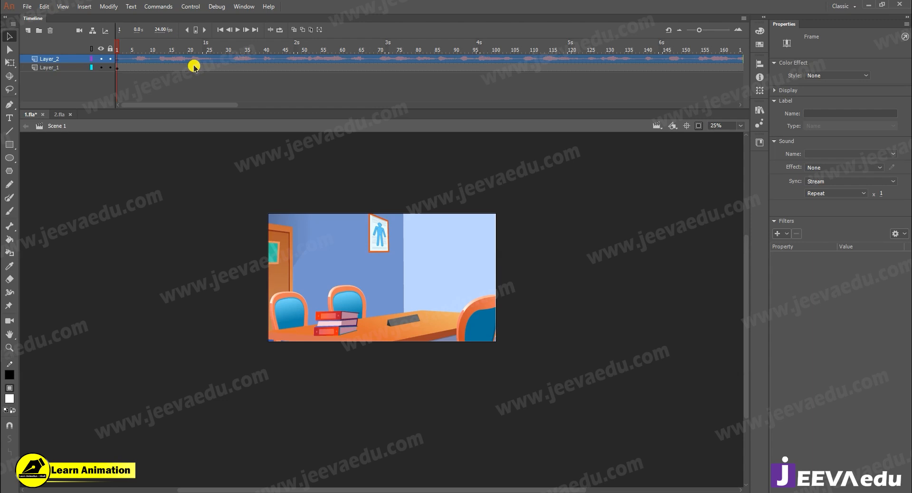
key(z)
click(418, 291)
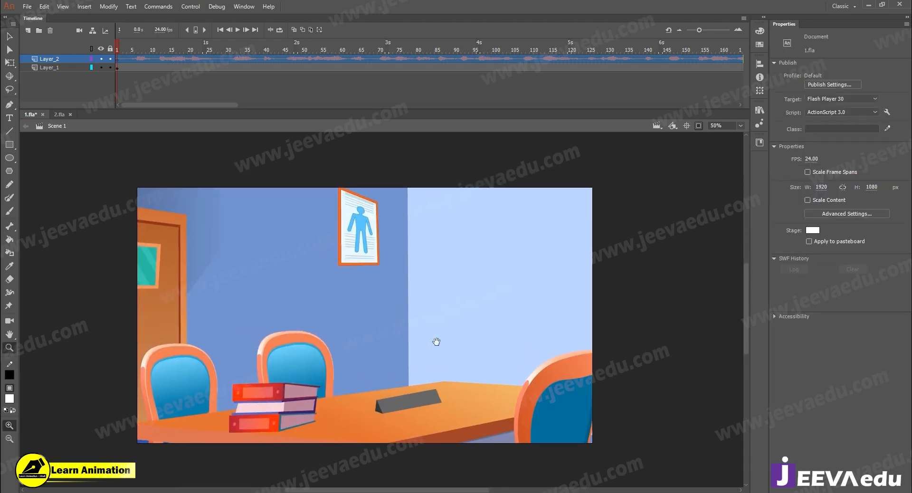
key(v)
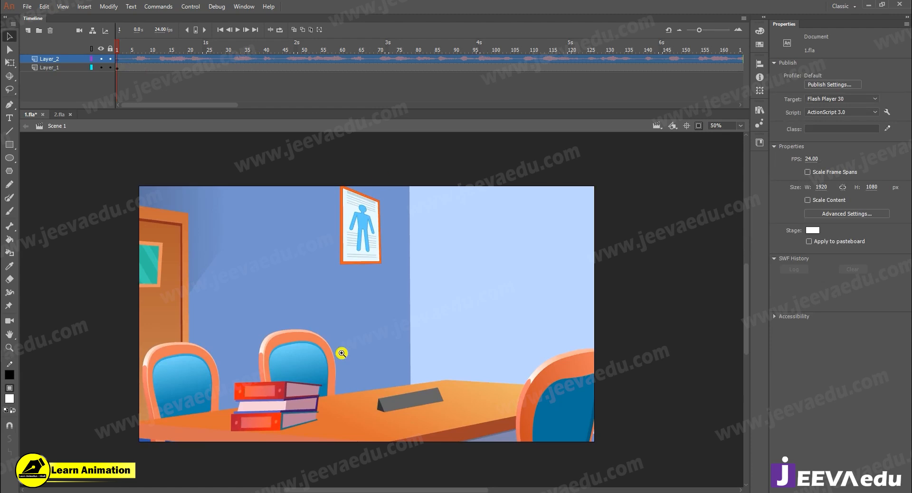
key(ctrl+minus)
double_click(395, 315)
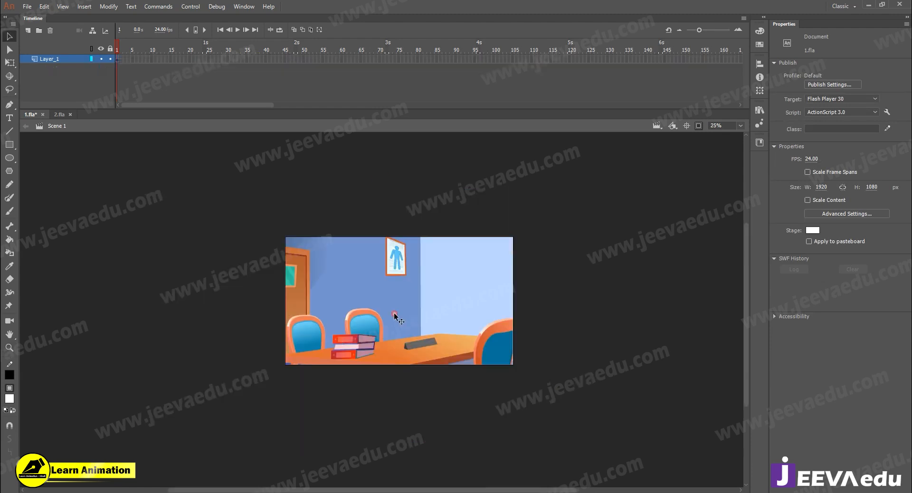
right_click(67, 59)
click(100, 158)
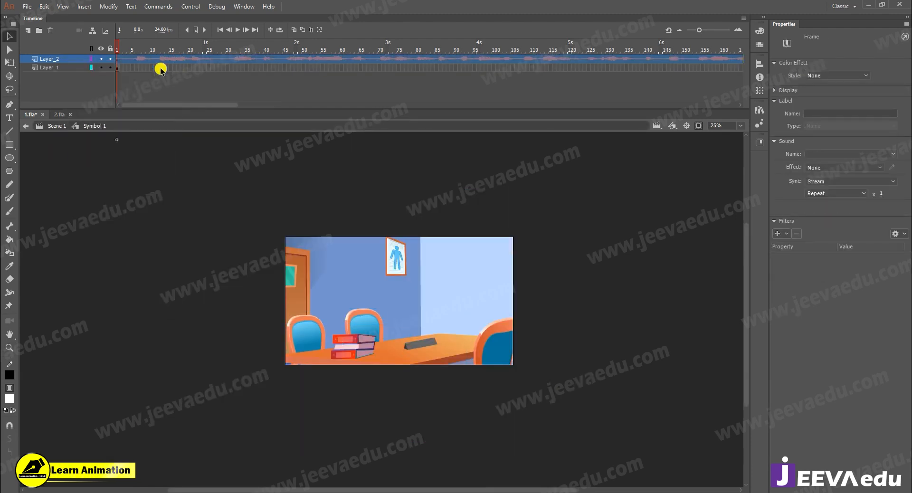
Extend Layer_1's background frames to frame 205 inside the symbol and return to frame 1
drag(183, 105, 122, 101)
click(268, 68)
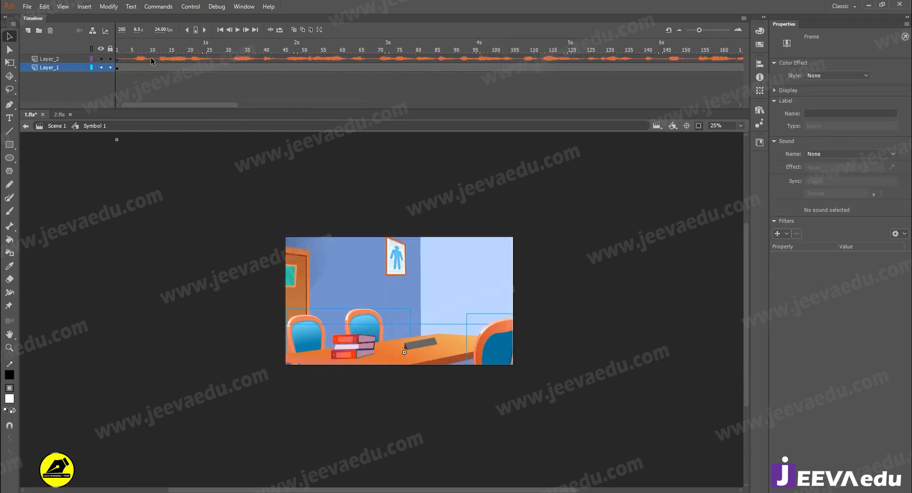
click(131, 59)
click(85, 53)
Distribute all the background objects to separate layers with the off-stage area shown, and delete the emptied Layer_1
click(695, 126)
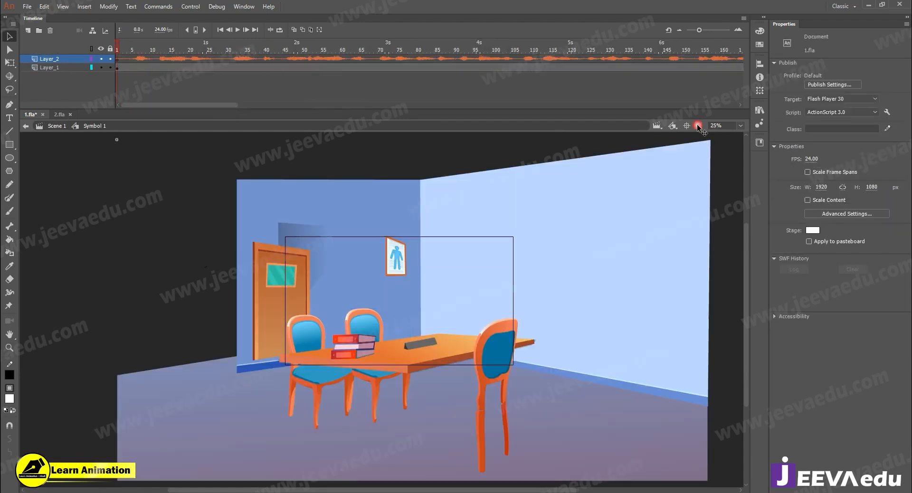
drag(204, 263, 572, 425)
right_click(438, 373)
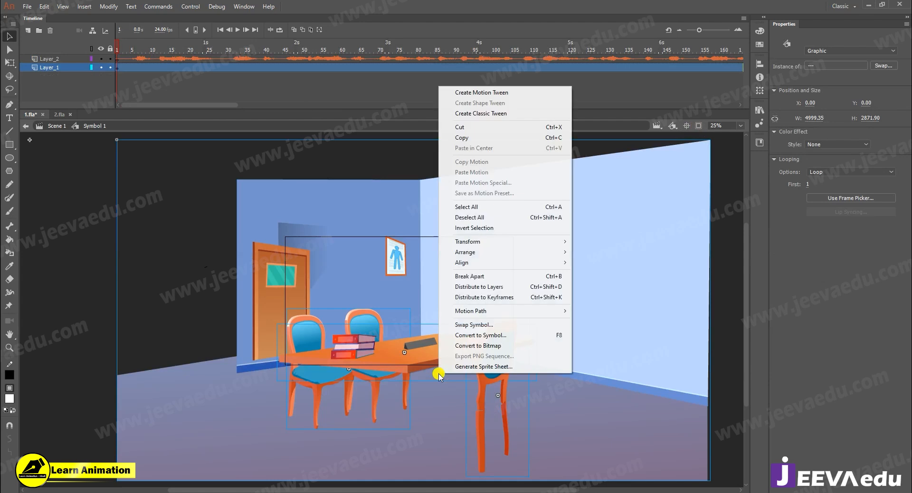
click(463, 283)
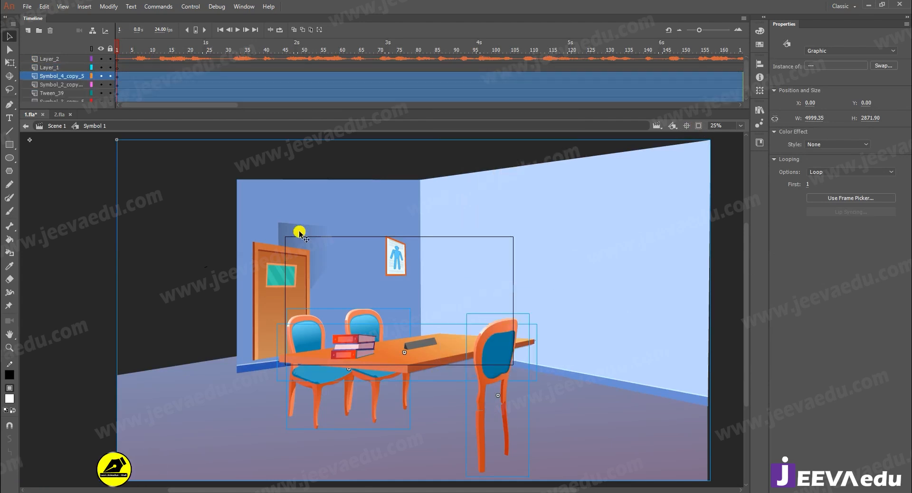
click(61, 68)
click(50, 30)
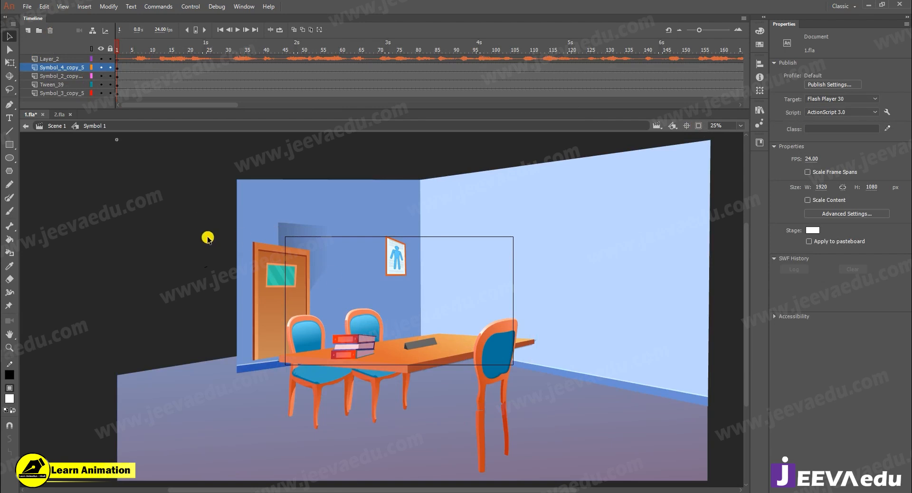
Switch to 2.fla and inspect the standing family and the doctor characters up close
click(56, 118)
key(z)
click(413, 300)
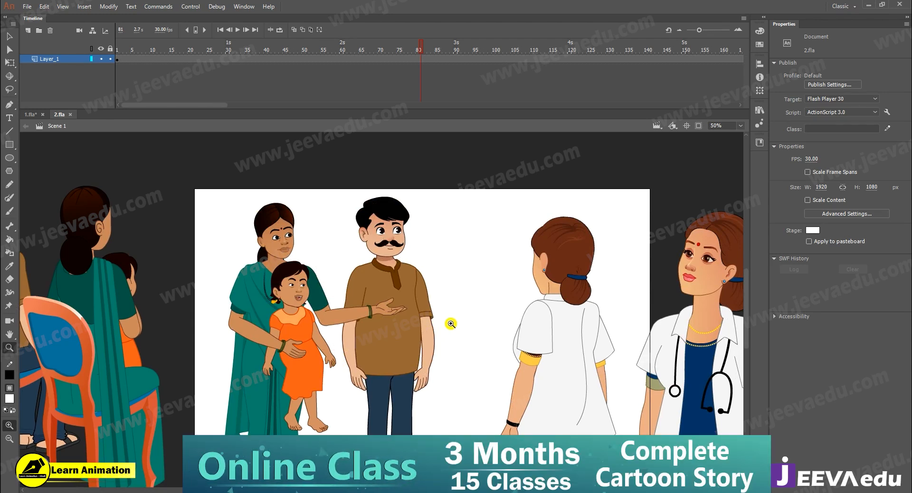
alt+click(405, 314)
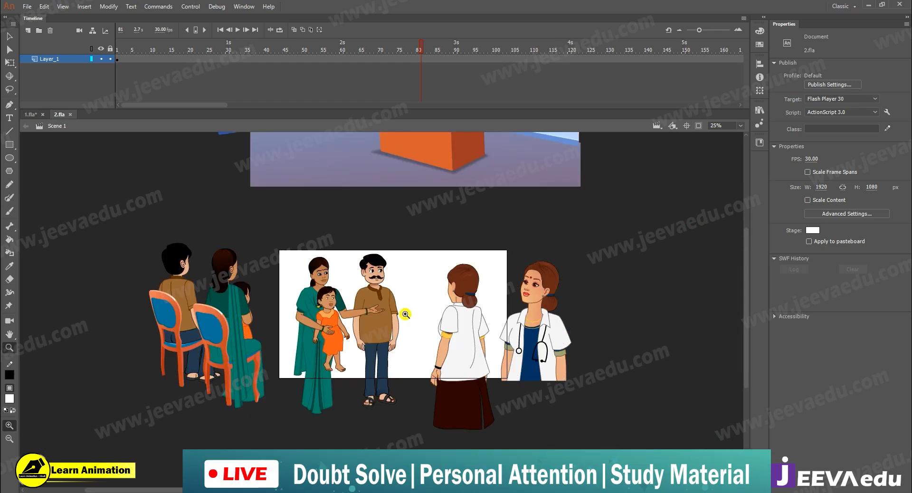
click(393, 314)
drag(411, 327, 424, 346)
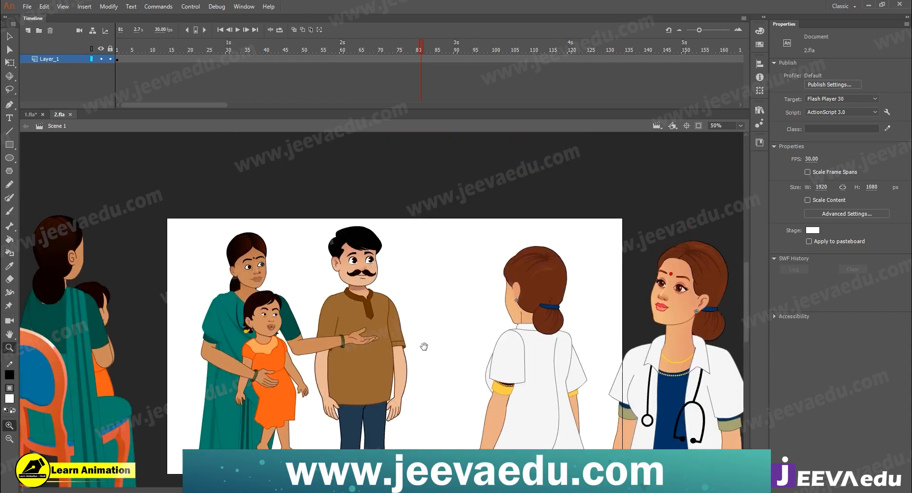
Go back to 1.fla and inspect the separated background objects inside the symbol
click(31, 115)
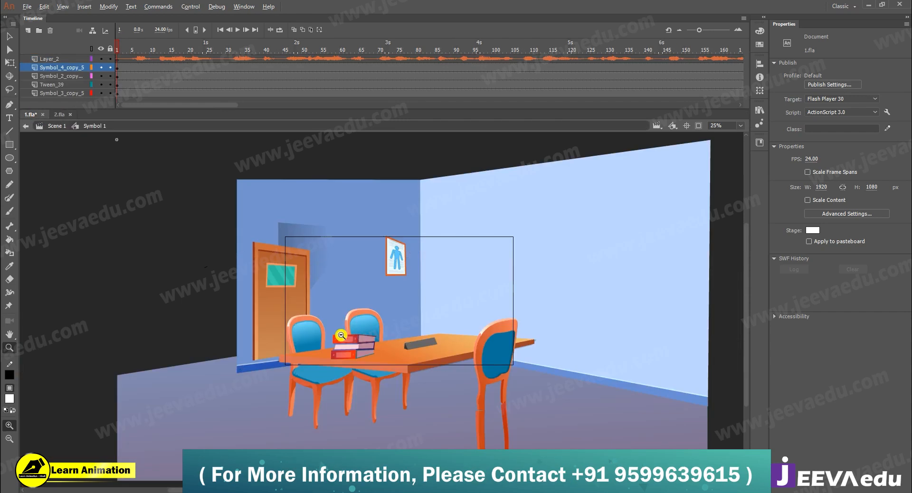
alt+click(383, 323)
key(v)
drag(227, 266, 502, 374)
key(ctrl+equal)
drag(391, 312, 391, 323)
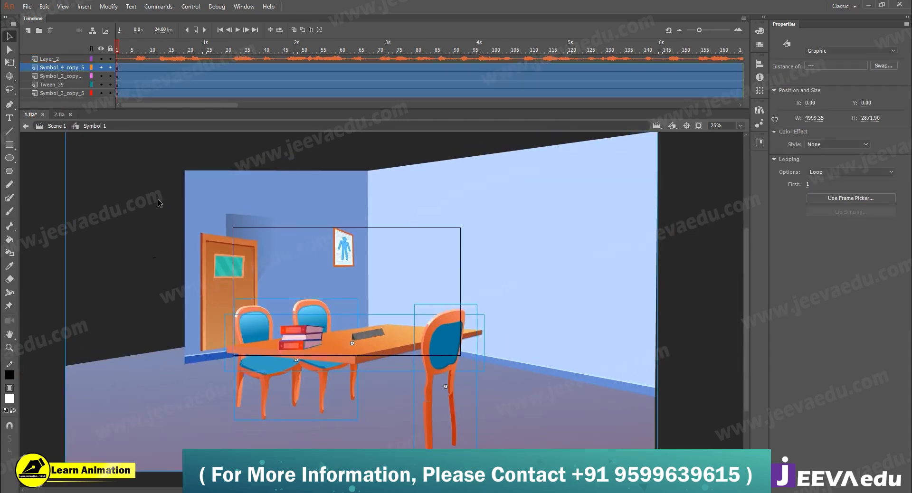
click(96, 145)
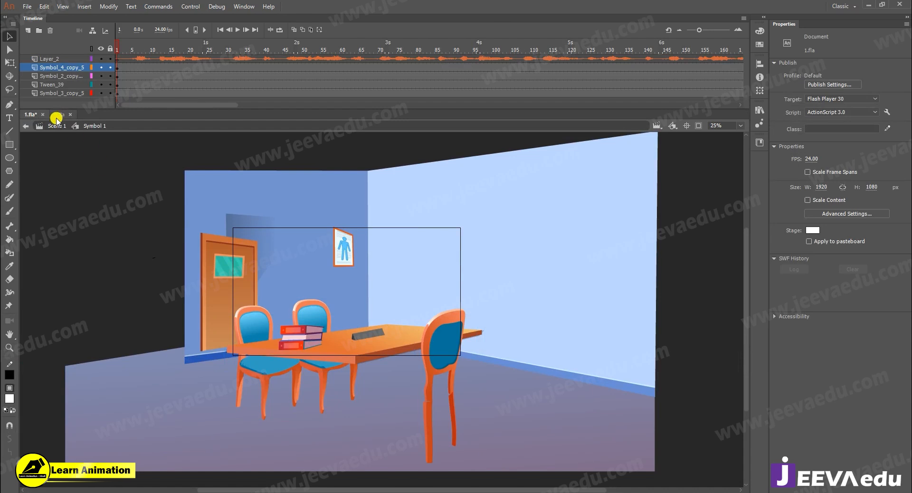
Switch to 2.fla and copy the standing mother with the child together with the father
click(57, 115)
click(257, 328)
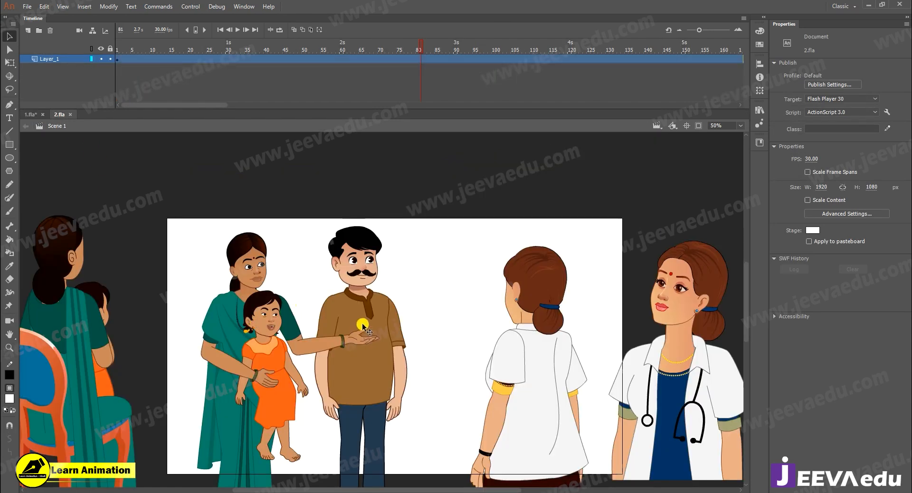
shift+click(358, 322)
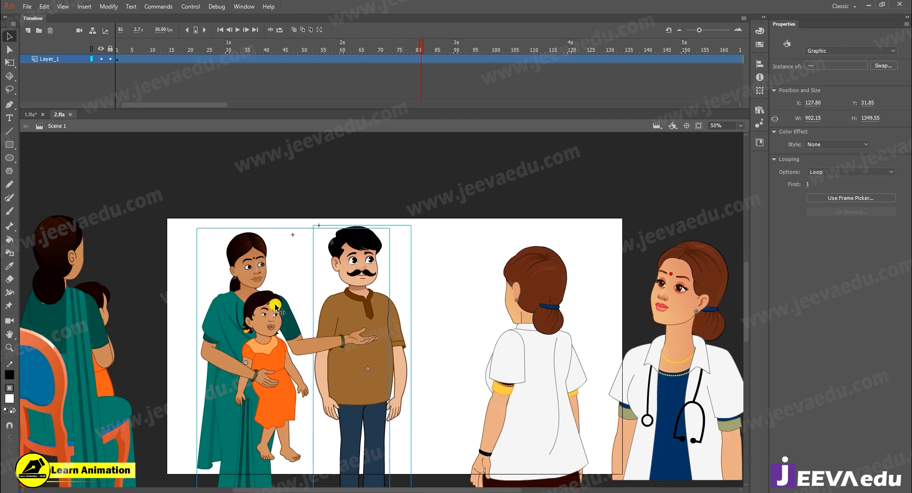
Return to 1.fla, add a layer directly above Tween_39 and paste the copied family into its first frame
click(28, 117)
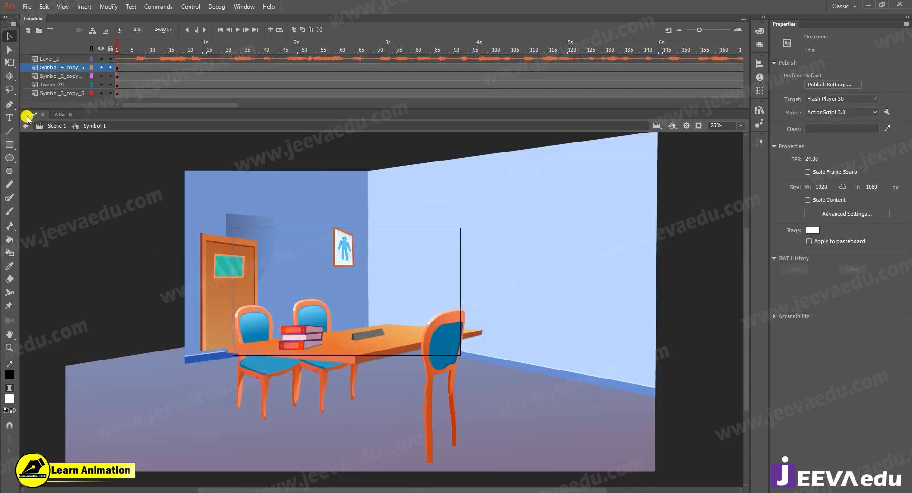
click(264, 321)
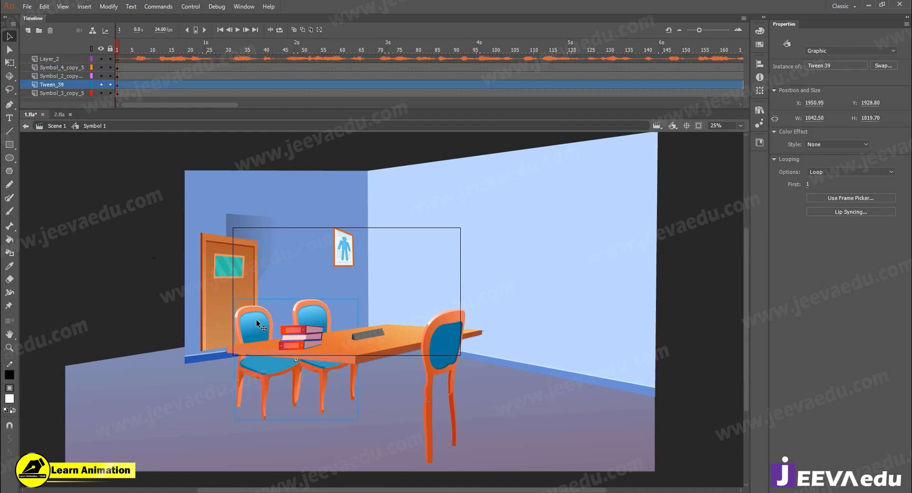
click(28, 30)
drag(218, 107, 187, 105)
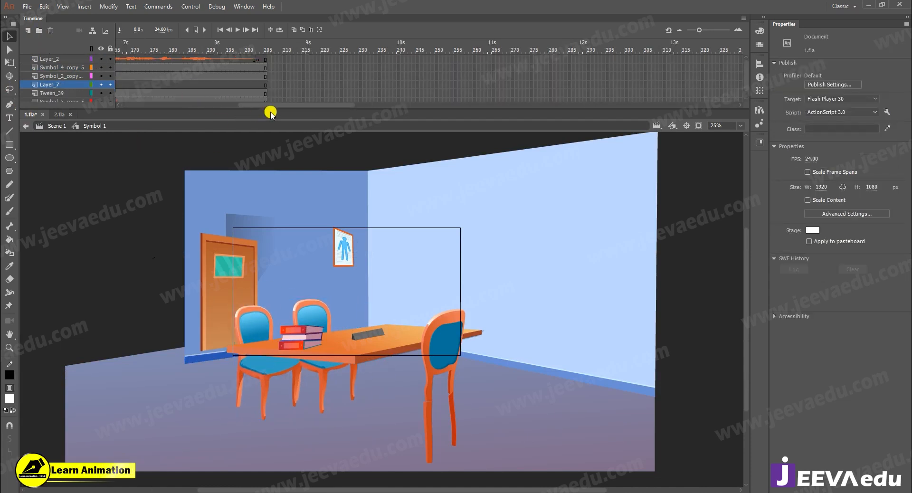
drag(273, 104, 178, 105)
click(116, 84)
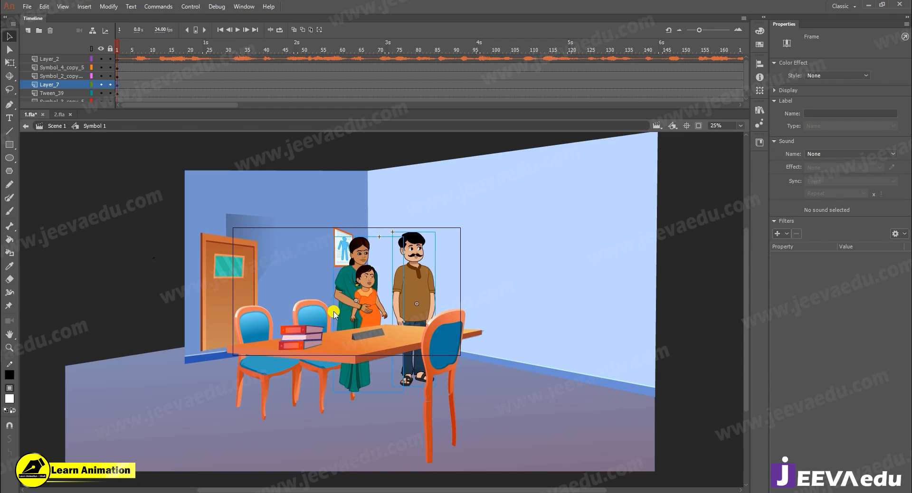
Hide the off-stage area and position the family in front of the two chairs behind the table
click(699, 126)
click(342, 294)
click(368, 318)
alt+click(369, 320)
alt+click(368, 325)
key(v)
drag(437, 303, 250, 379)
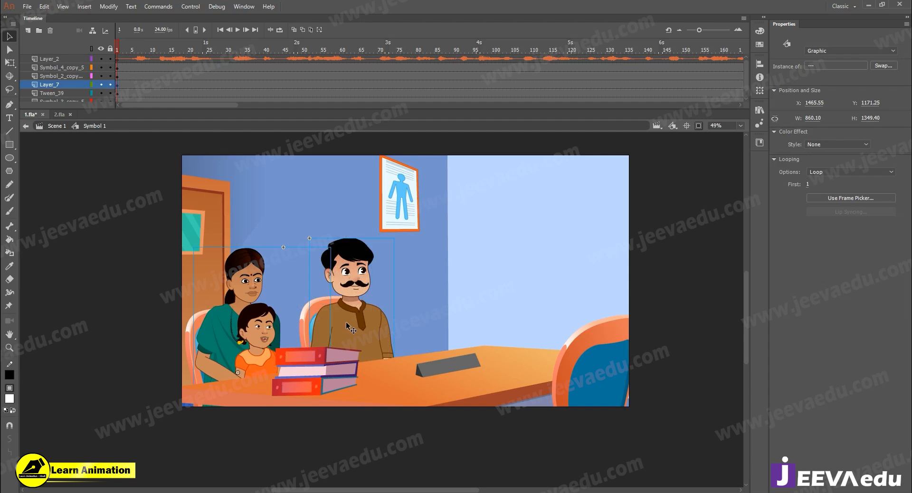
drag(371, 328, 372, 330)
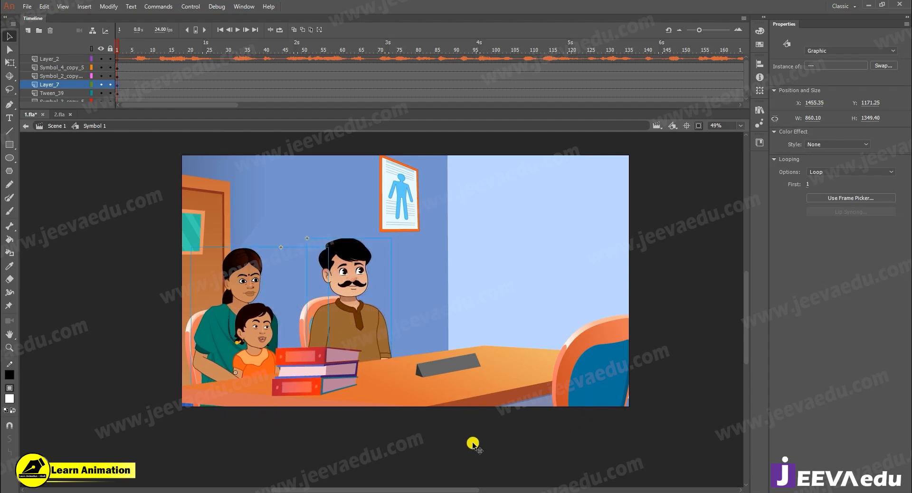
Check the family's placement with the off-stage area shown and with the view cropped to the stage
drag(233, 376, 271, 389)
click(699, 127)
alt+click(403, 345)
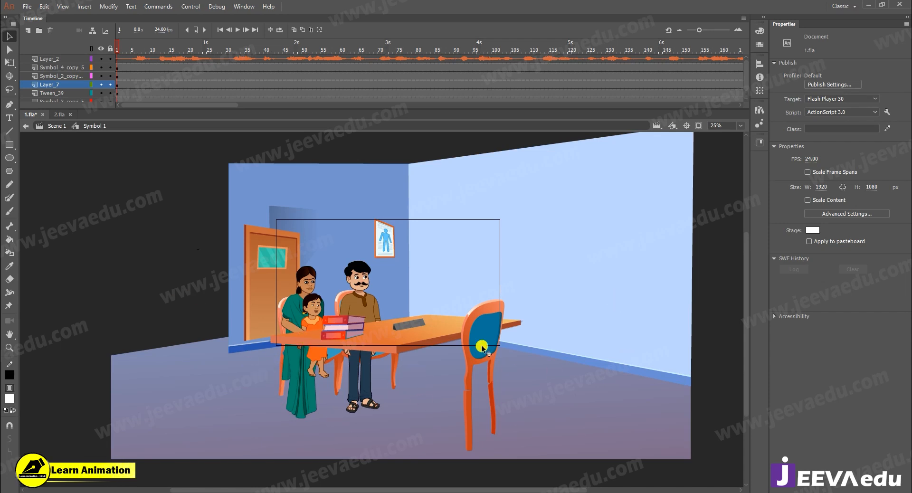
click(698, 125)
key(z)
click(356, 272)
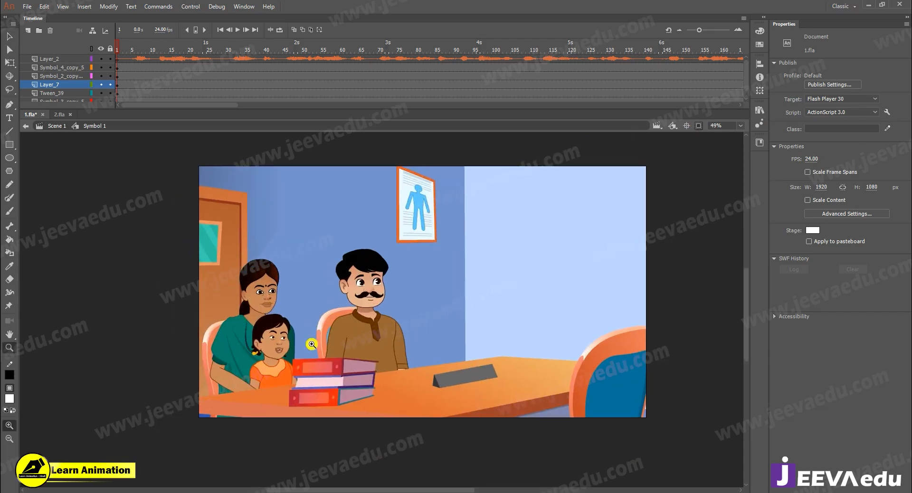
alt+click(381, 311)
Cut the father and paste him in place on a new layer between Layer_7 and Tween_39
key(v)
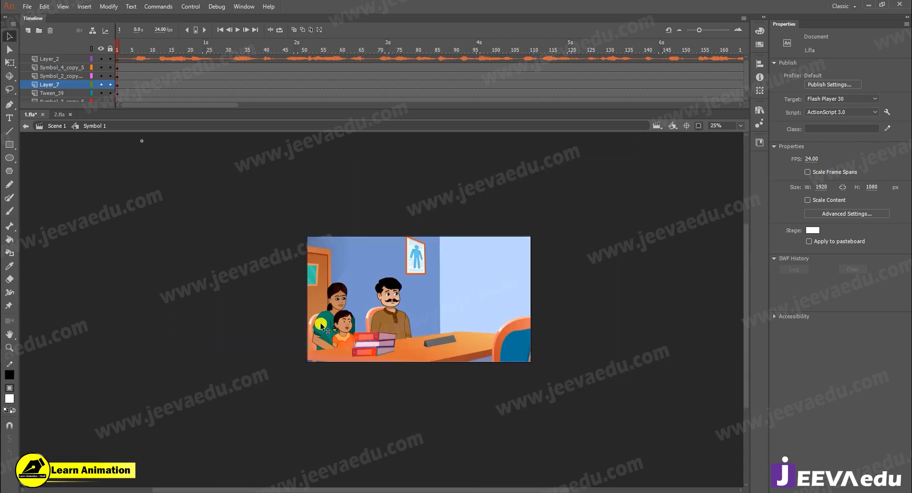
click(382, 317)
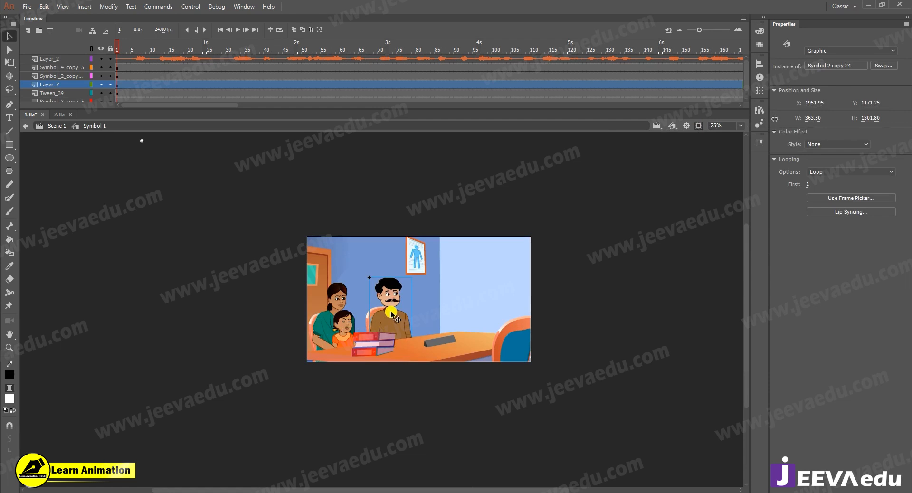
key(Delete)
click(103, 78)
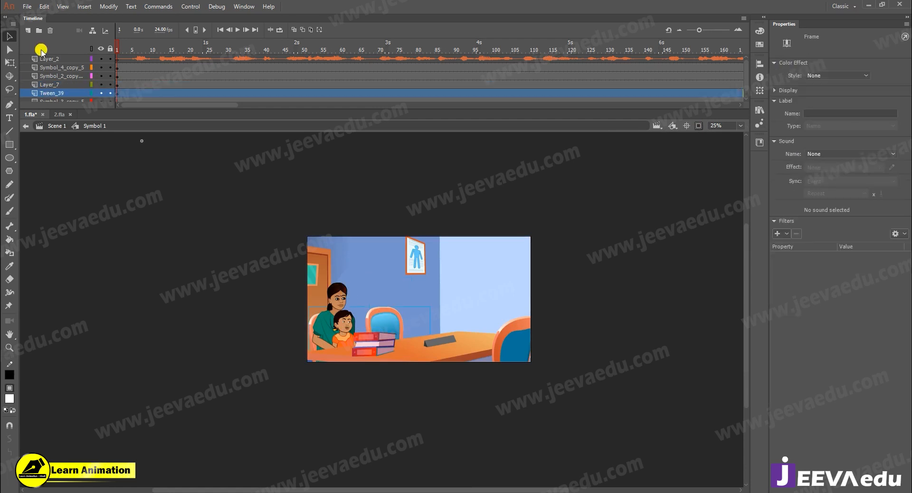
click(28, 30)
right_click(88, 181)
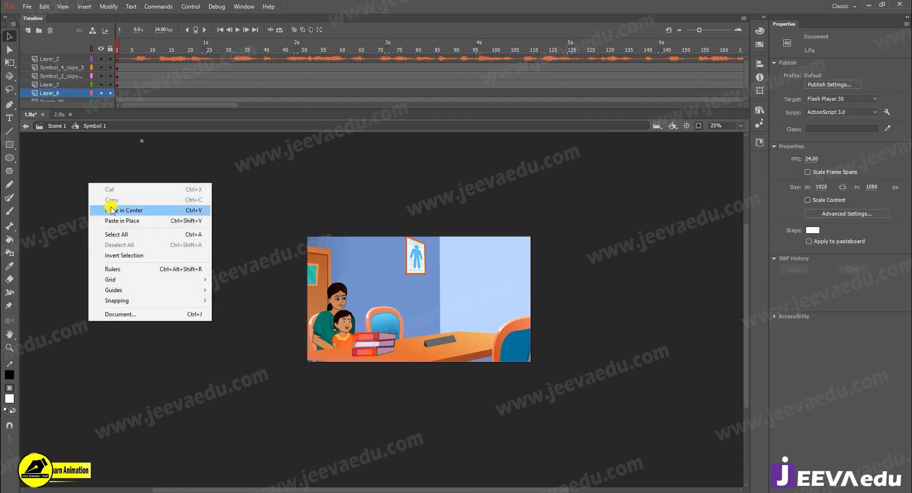
click(119, 221)
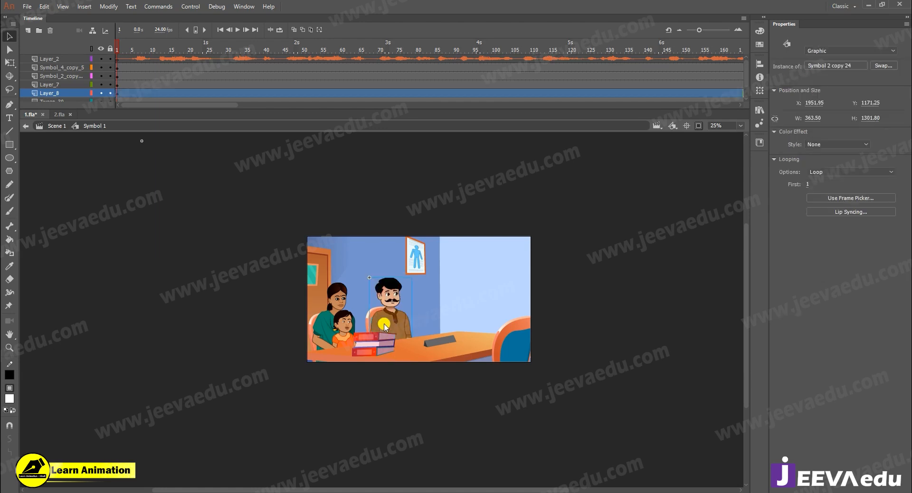
Open the mother-and-child symbol, examine its animated layers, and return to Symbol 1
key(z)
click(400, 328)
key(v)
double_click(265, 319)
scroll(253, 71, down, 2)
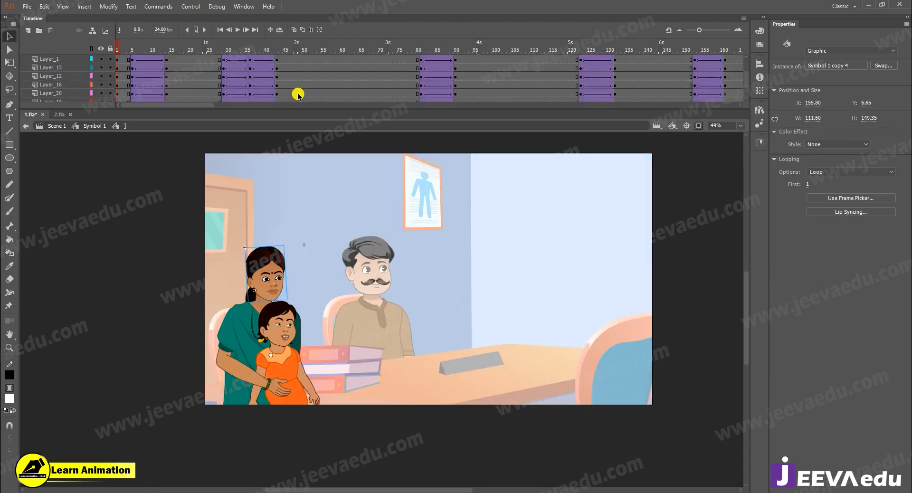
scroll(280, 79, up, 2)
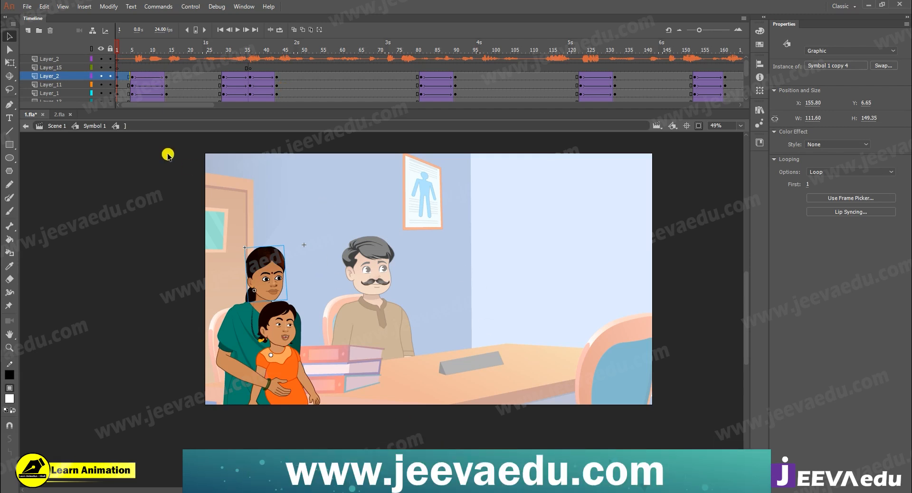
click(64, 127)
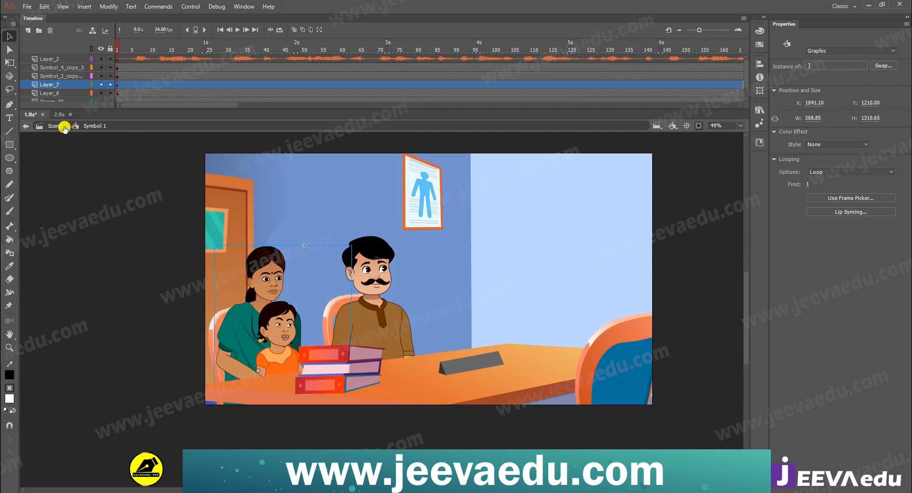
key(z)
alt+click(424, 301)
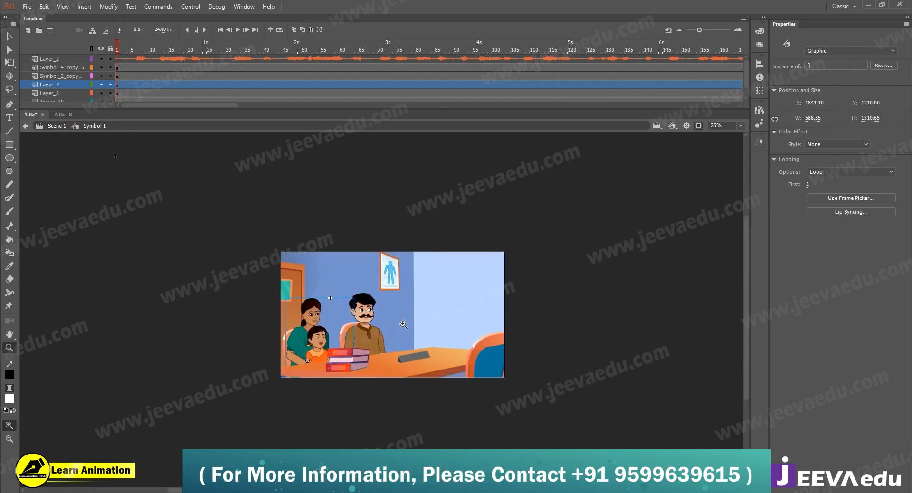
click(445, 357)
drag(406, 351, 419, 354)
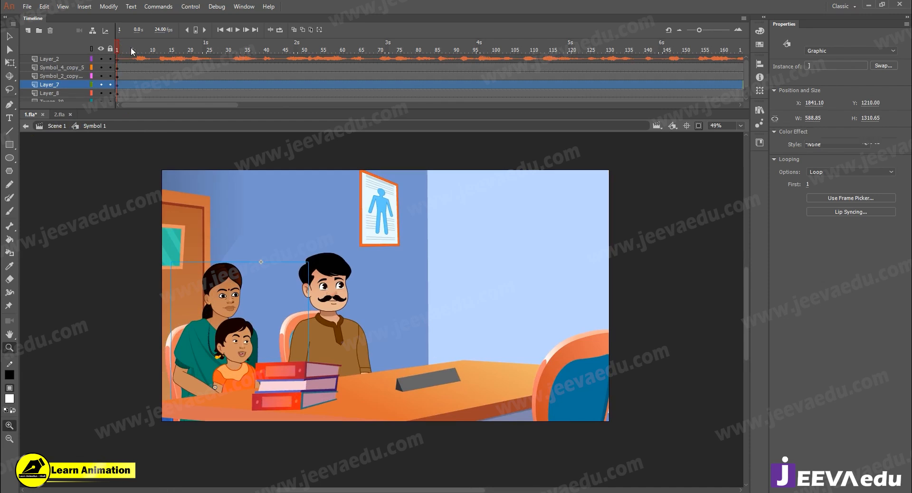
key(ctrl+shift+a)
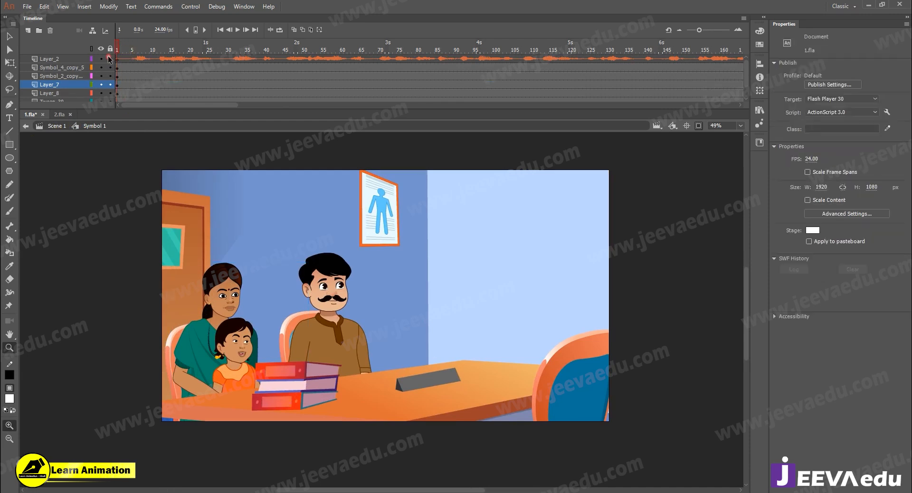
key(v)
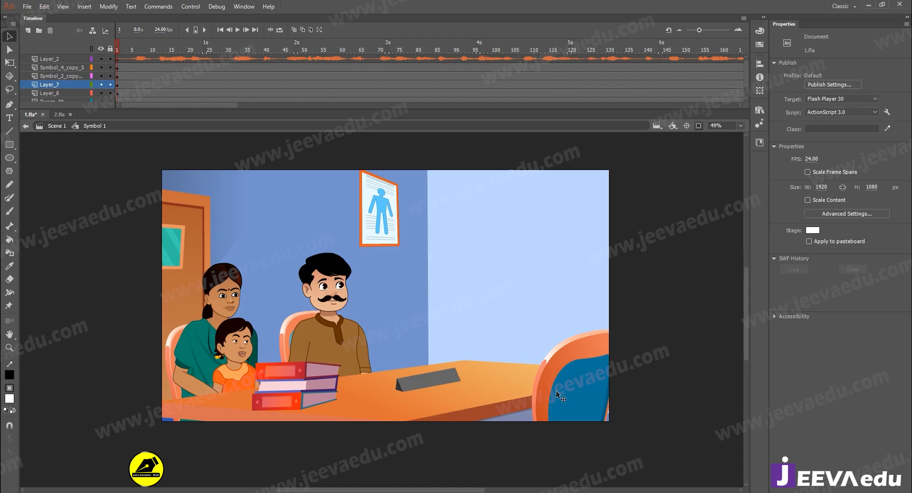
Try to move the single foreground chair away from the table with the off-stage area shown, and undo the move
click(561, 404)
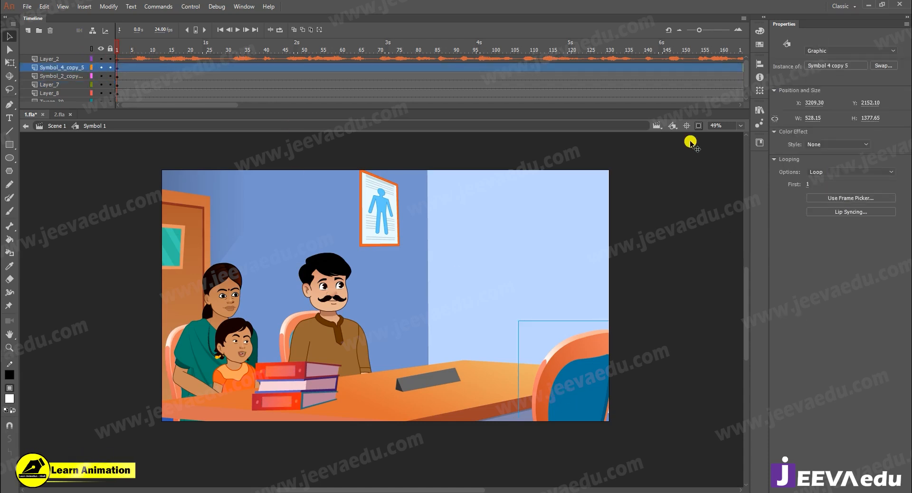
click(699, 126)
key(z)
alt+click(517, 356)
key(v)
drag(398, 324, 521, 294)
key(ctrl+z)
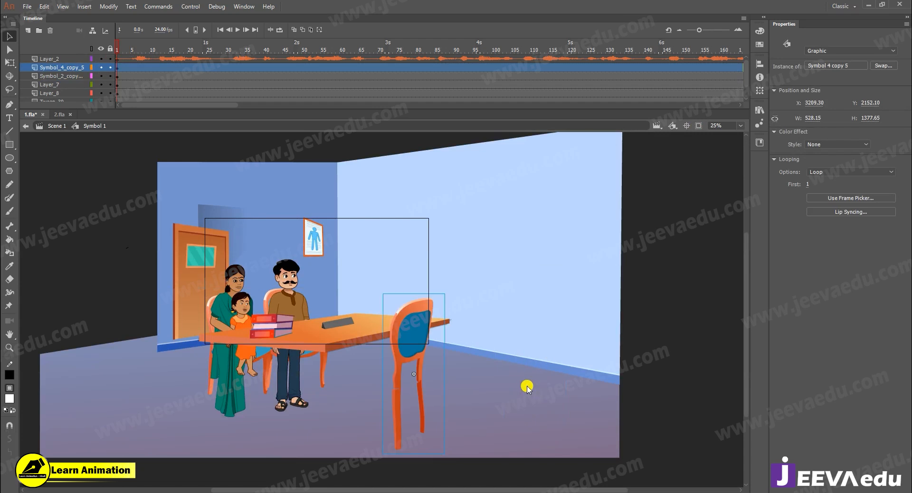
Add a layer between the foreground chair and table layers and copy the back-view doctor from 2.fla into its first frame
click(61, 76)
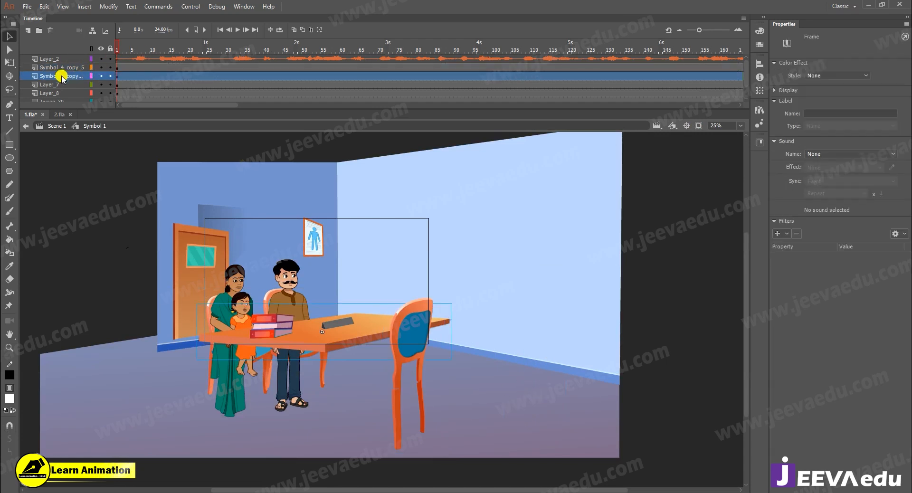
click(29, 32)
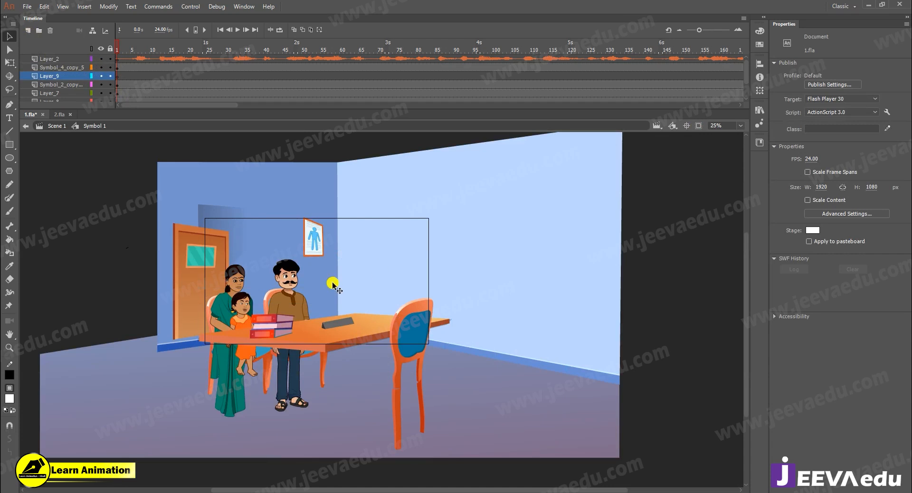
click(58, 114)
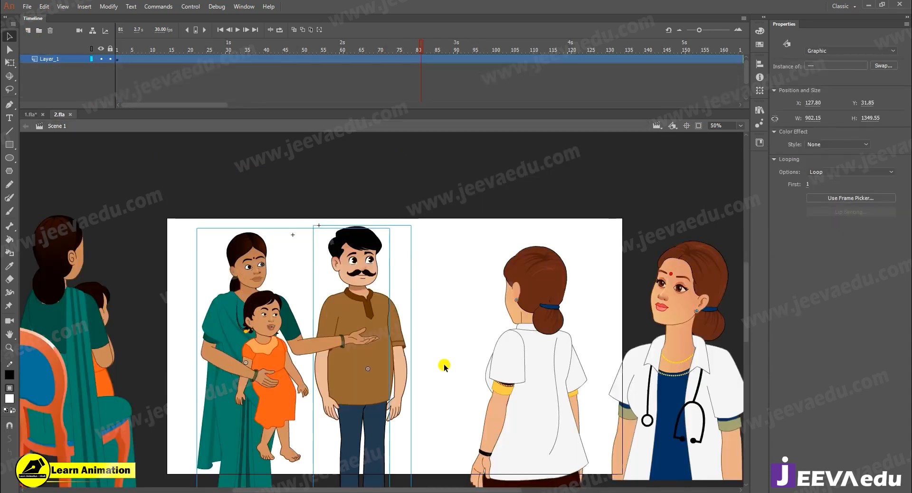
click(539, 391)
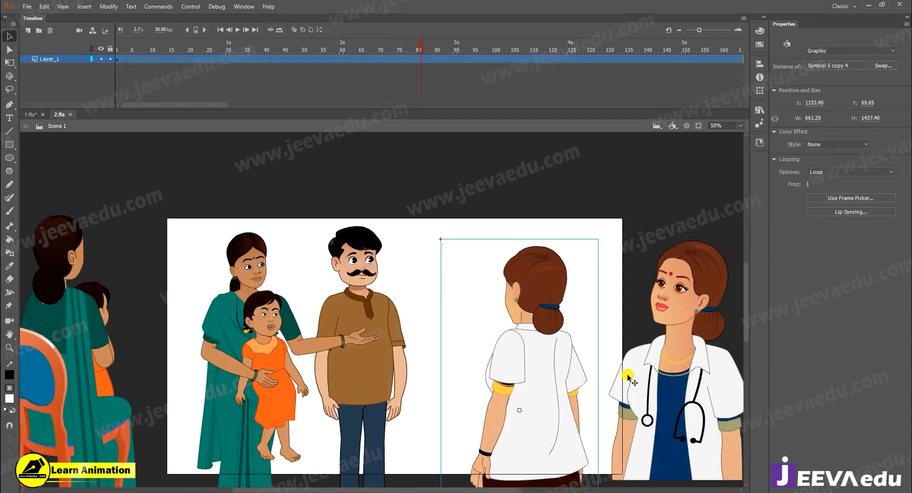
drag(632, 368, 580, 319)
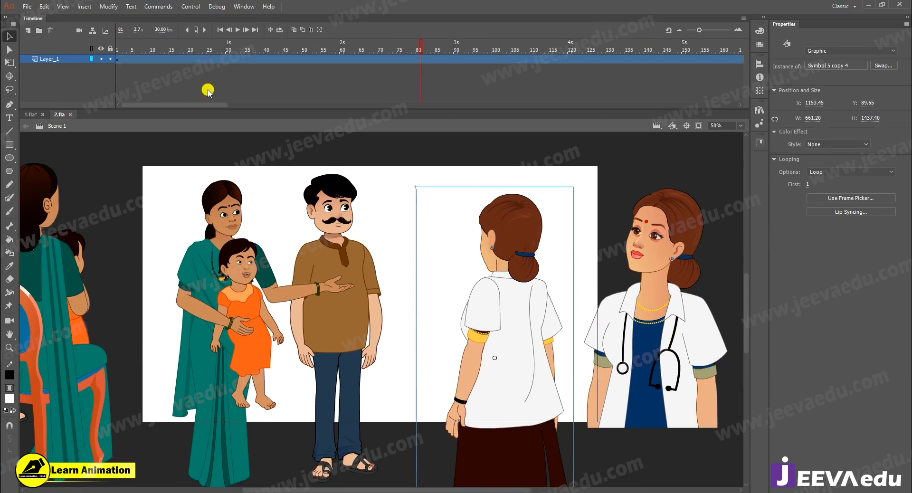
click(28, 114)
click(117, 76)
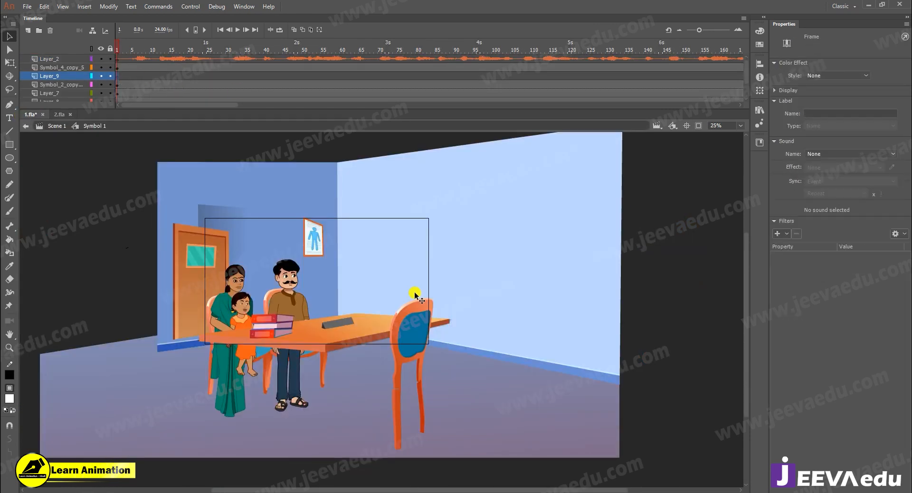
key(ctrl+v)
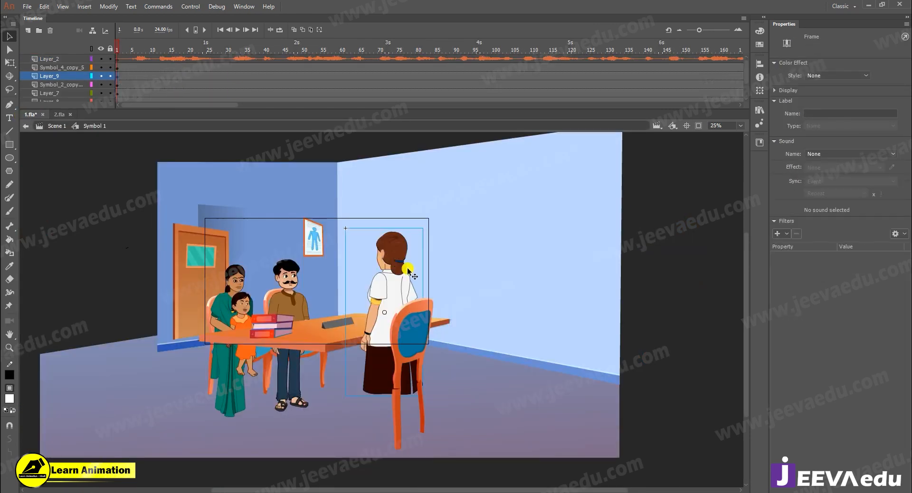
Position the doctor between the table and the foreground chair, fine-tuning the placement with the off-stage area hidden
drag(395, 274, 405, 299)
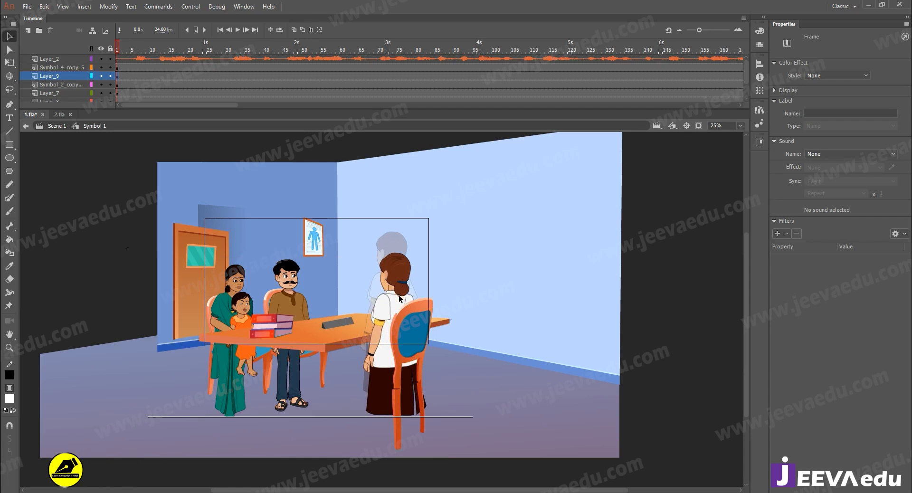
click(699, 126)
key(z)
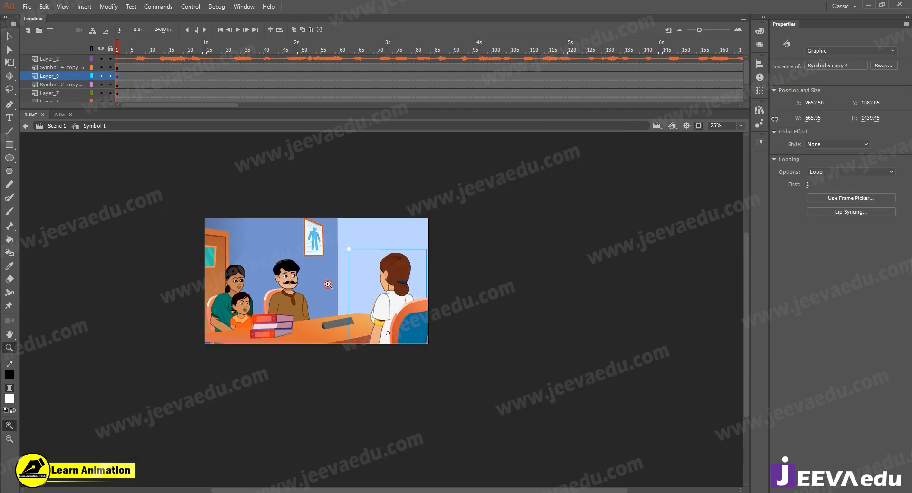
click(327, 287)
key(v)
drag(574, 316, 578, 323)
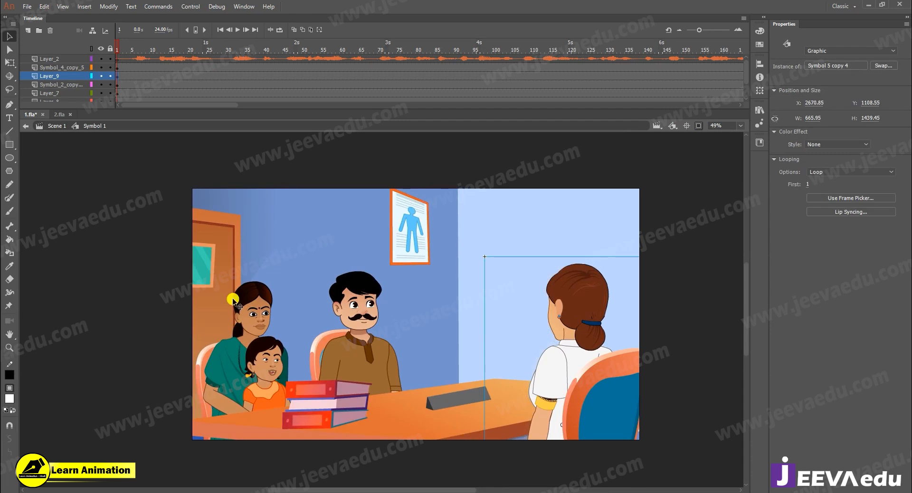
scroll(425, 332, down, 1)
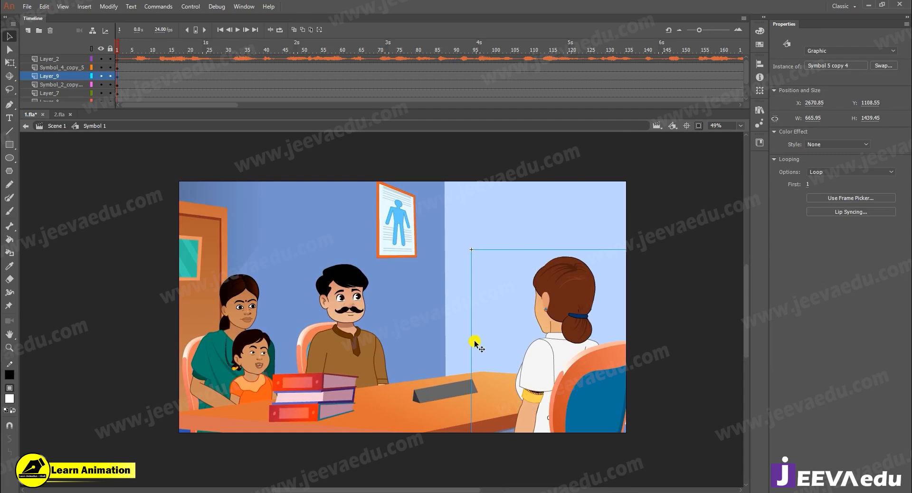
Open the back-view doctor symbol, look over its animated frames, and return to Symbol 1
double_click(565, 335)
drag(168, 50, 116, 73)
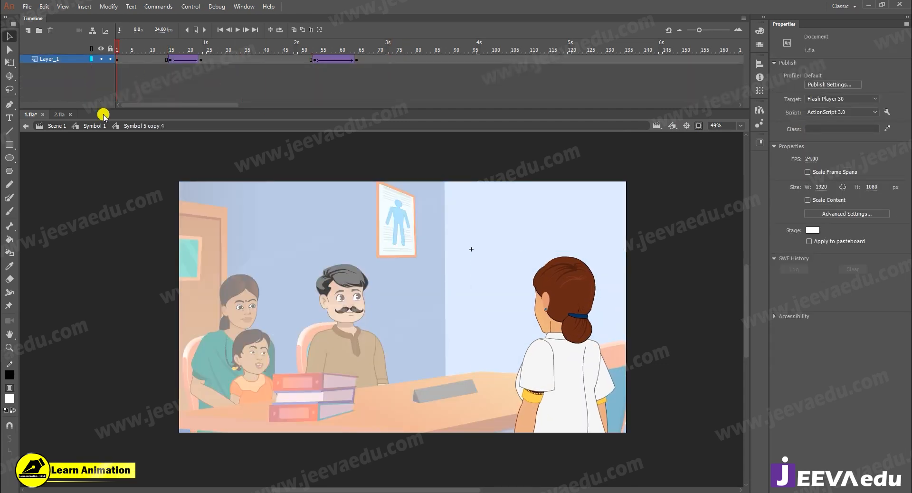
click(95, 126)
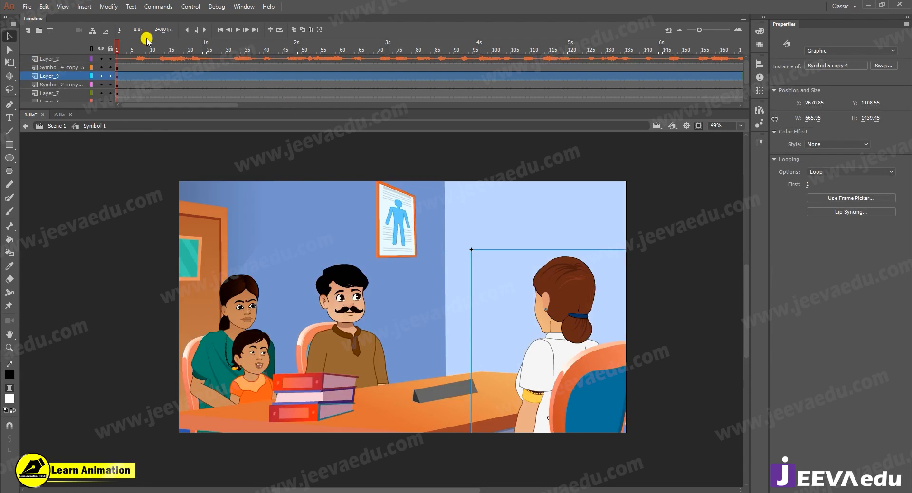
Look through the scene's layers at frame 1 and play back the family's animation with the audio
drag(117, 69, 117, 142)
click(431, 368)
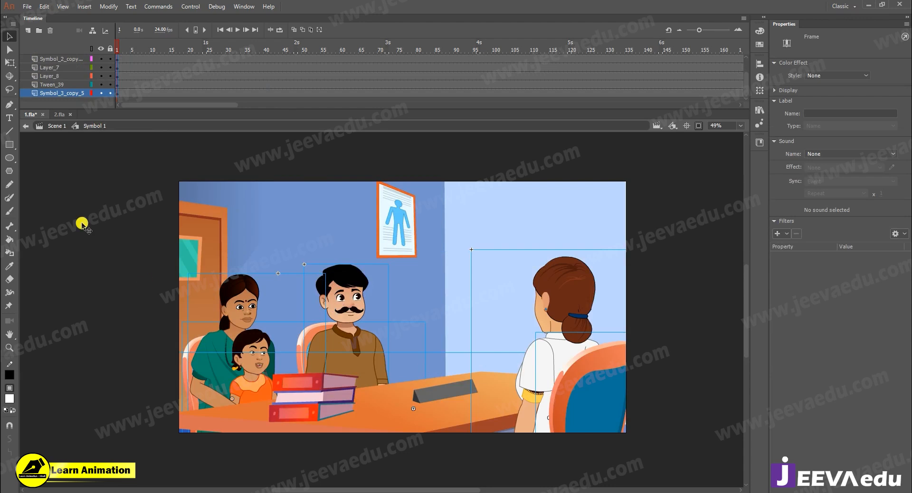
click(52, 92)
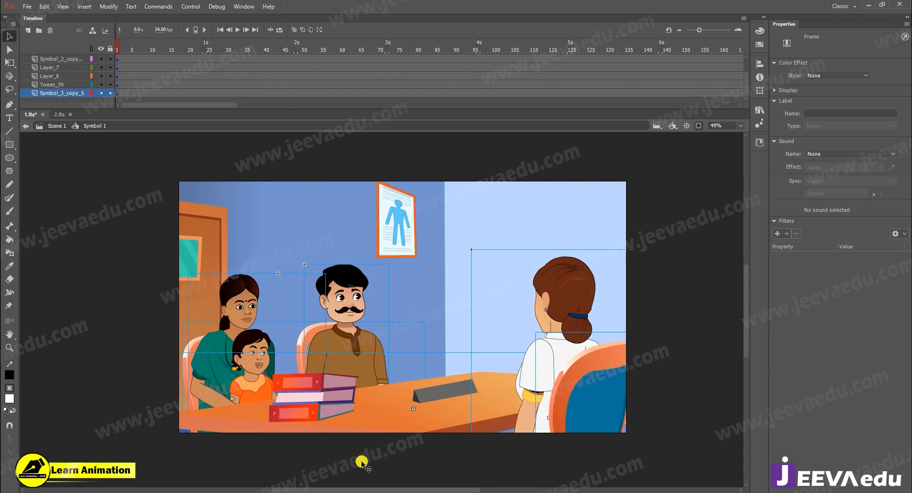
scroll(133, 57, up, 3)
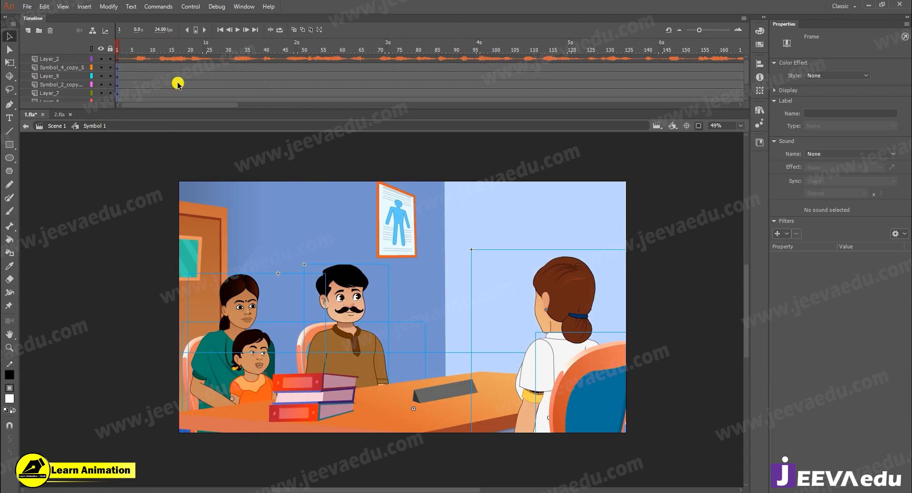
click(500, 135)
key(Return)
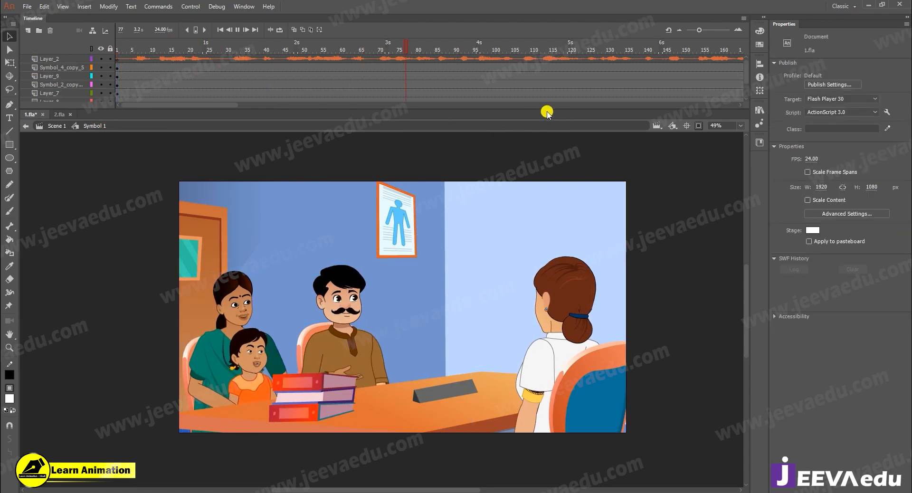
click(464, 80)
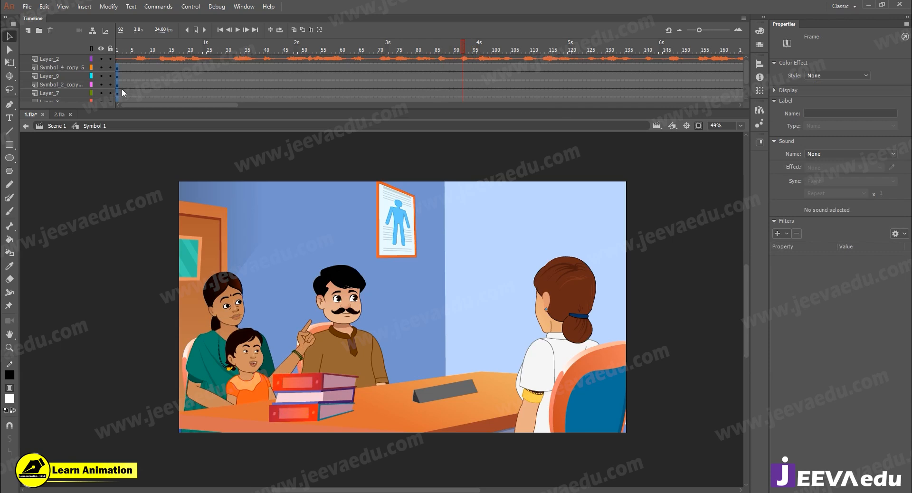
Find the shot change by playback and insert blank keyframes at frame 69 on all layers below the audio layer
click(126, 66)
key(Return)
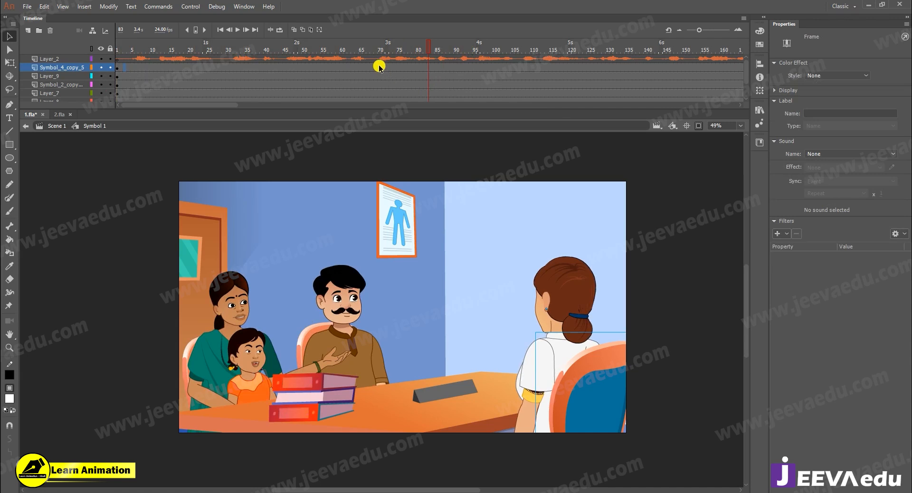
drag(377, 68, 378, 118)
key(F7)
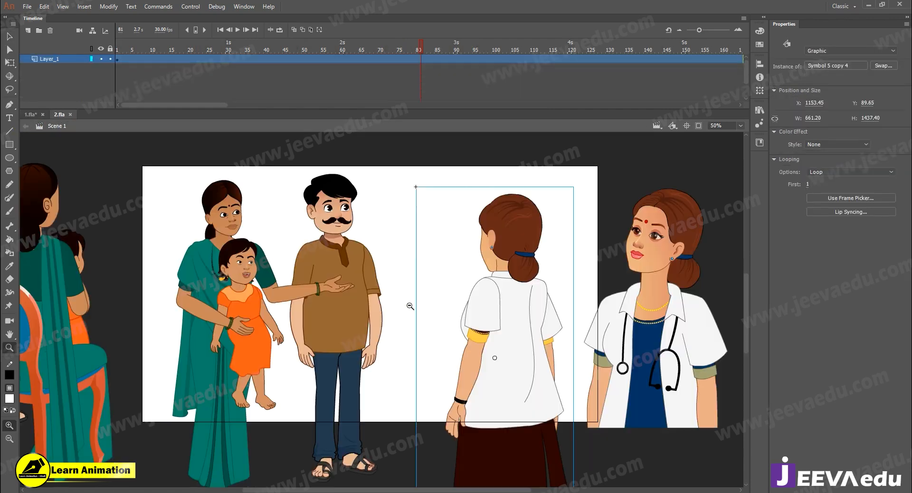
Copy the full room background with the desk and chair from 2.fla
alt+click(407, 305)
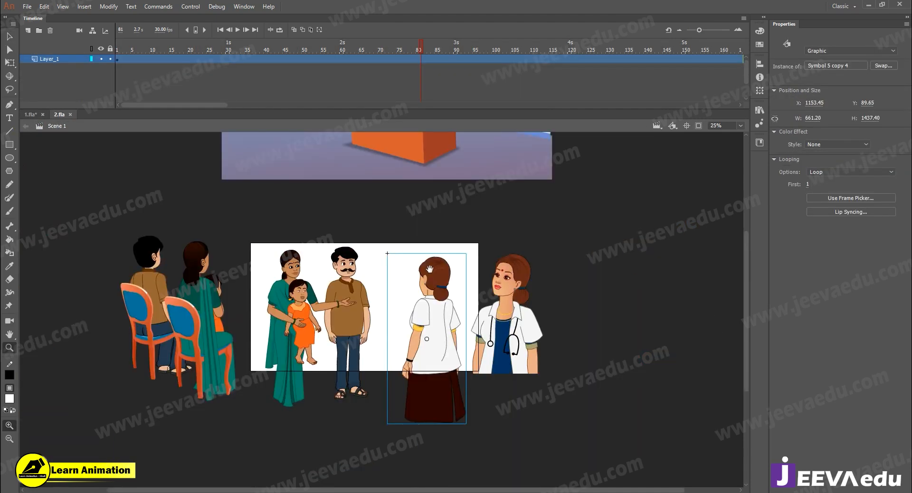
scroll(412, 298, up, 4)
alt+click(411, 298)
key(v)
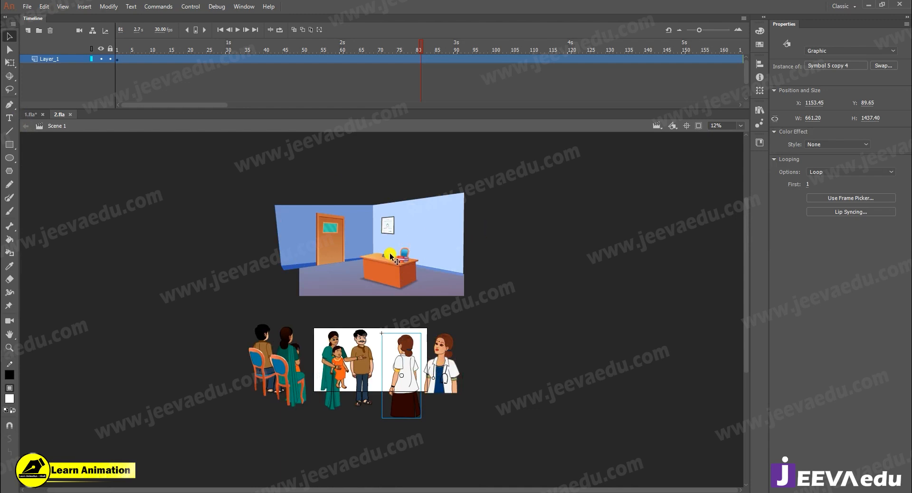
click(405, 276)
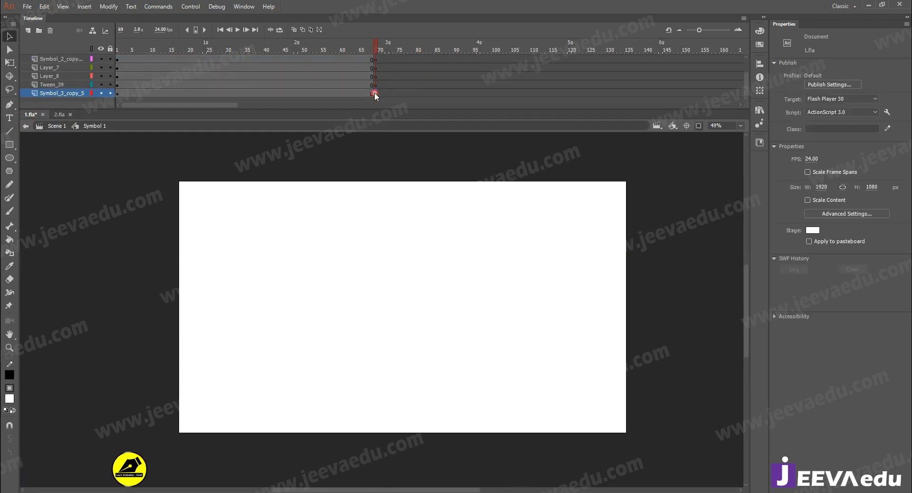
Paste the room into frame 69 of the Symbol_3_copy_5 layer and position it so the whole desk fits on the stage
click(375, 93)
key(ctrl+v)
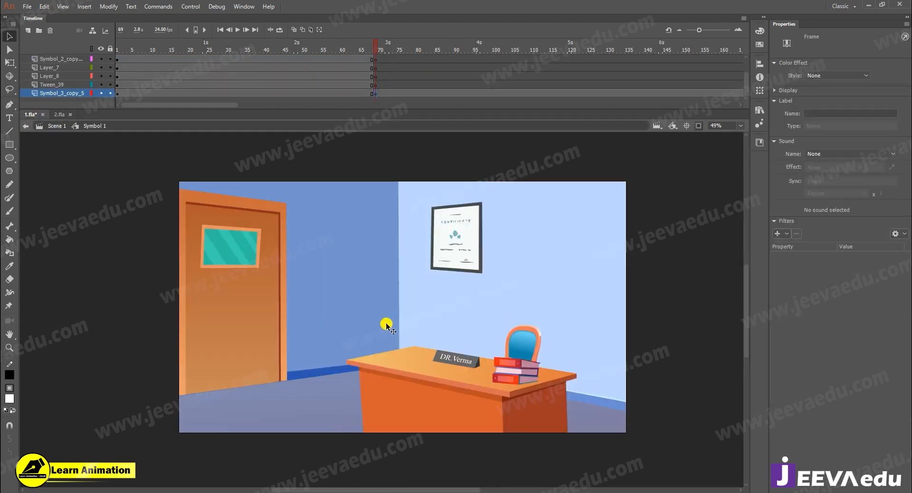
click(413, 360)
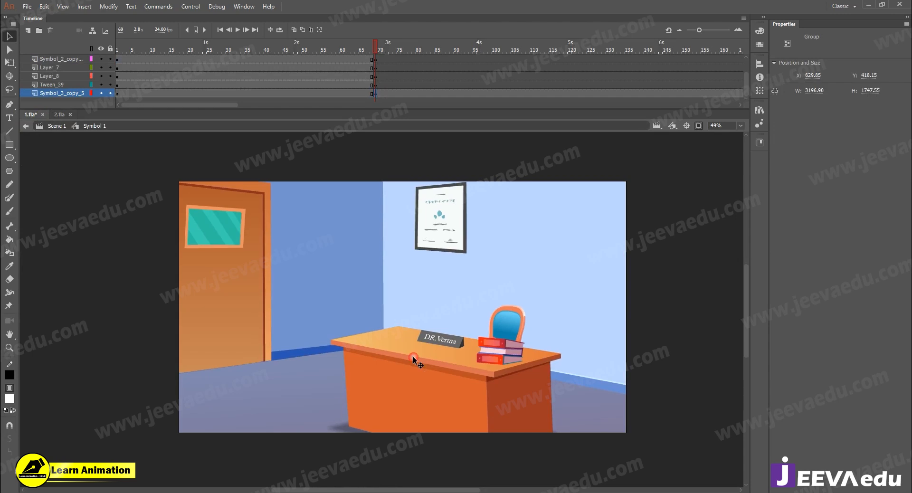
drag(442, 379, 426, 323)
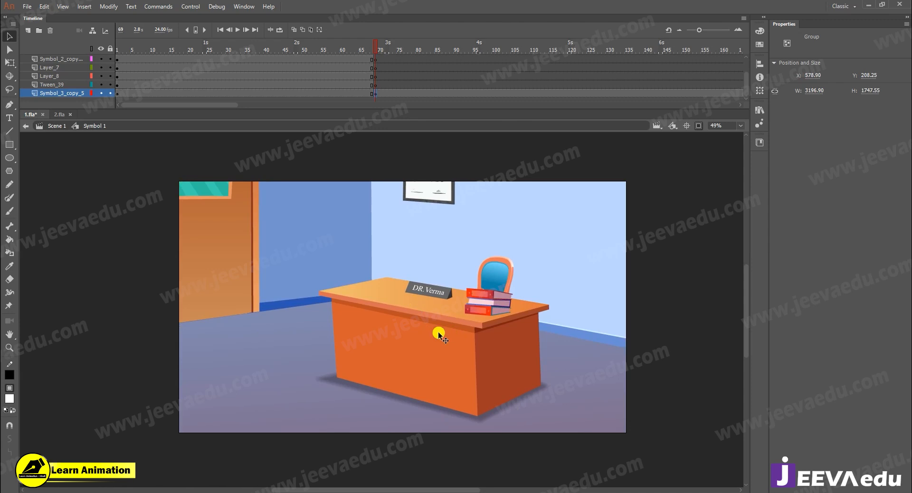
Show the off-stage area, break apart the room group, and cut the desk and chair out of the background layer
click(700, 126)
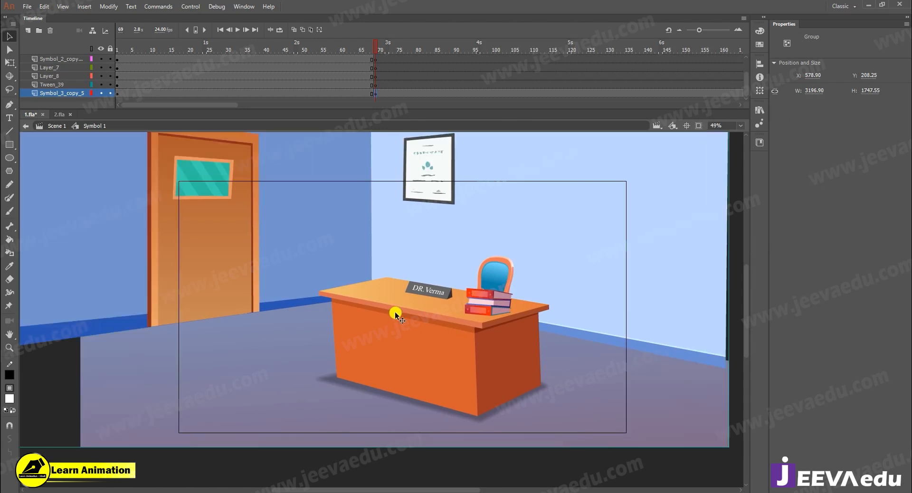
click(414, 330)
key(v)
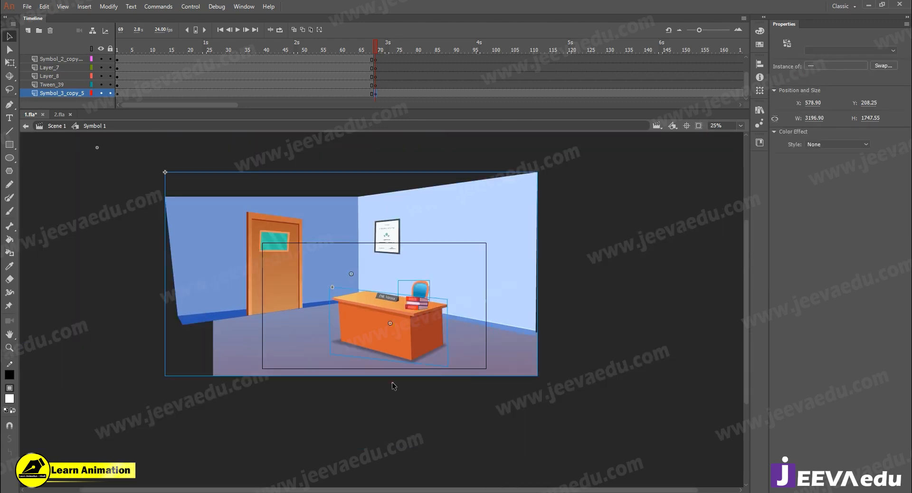
click(393, 383)
drag(130, 229, 413, 383)
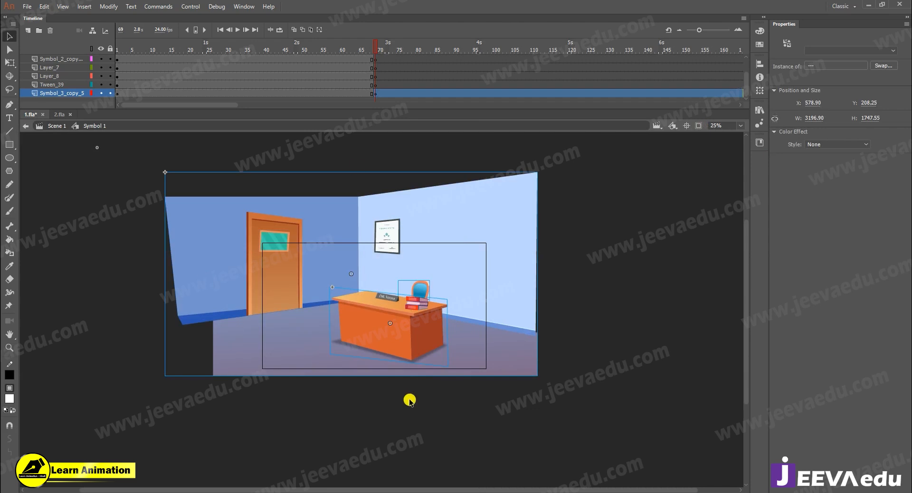
click(385, 330)
key(ctrl+x)
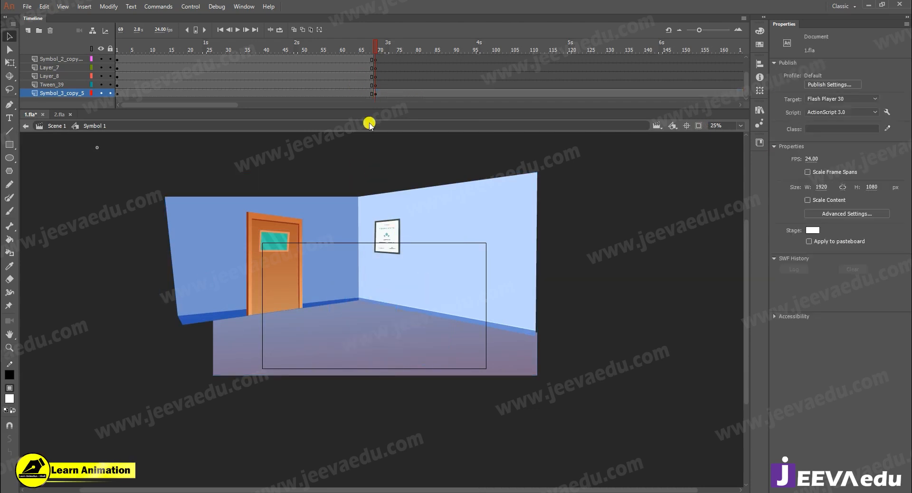
Paste the desk and chair in place at frame 69 of the Tween_39 layer
click(374, 84)
right_click(90, 193)
click(123, 230)
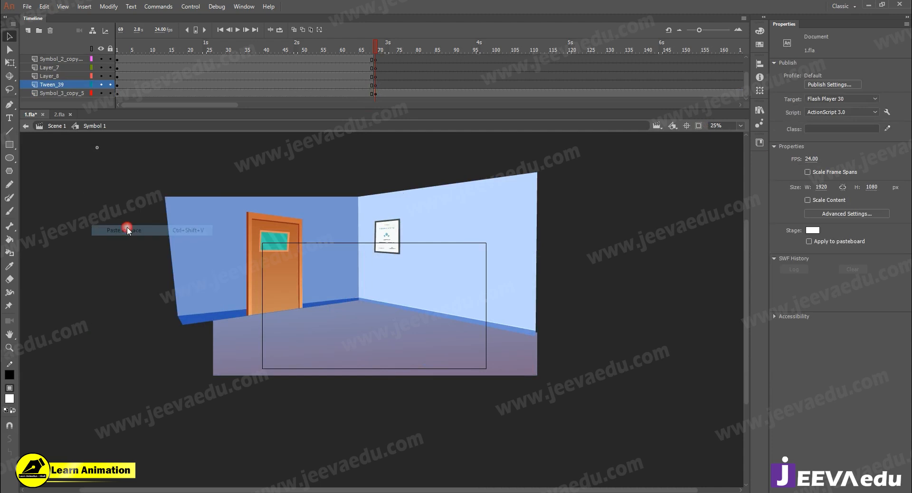
click(416, 420)
Cut the desk from the Tween_39 layer and paste it in place at frame 69 of Layer_7
click(426, 293)
click(421, 330)
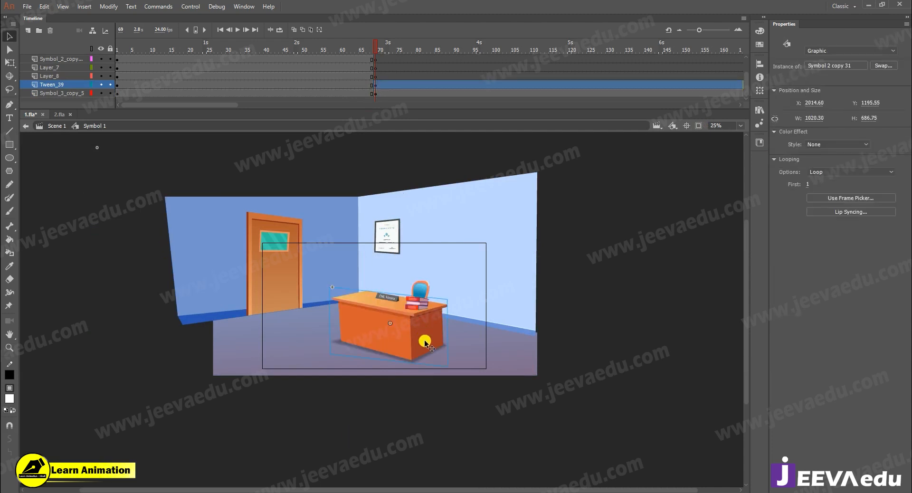
key(Delete)
click(374, 76)
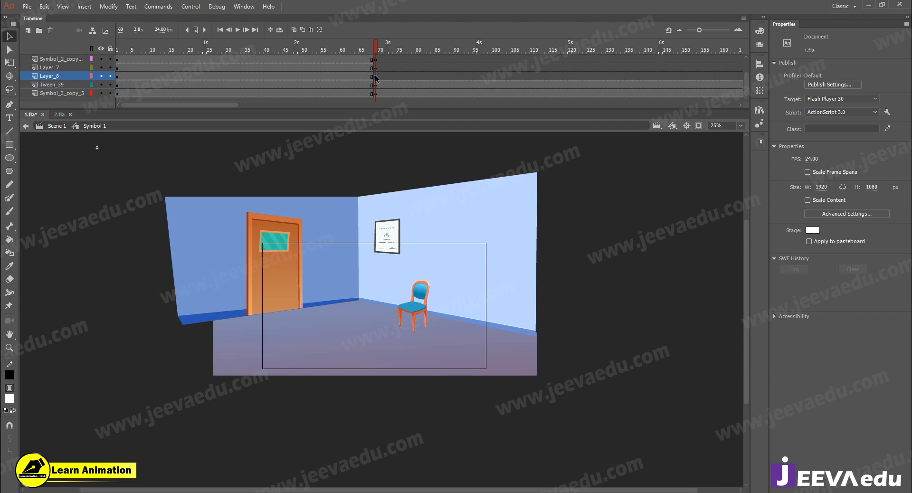
right_click(68, 221)
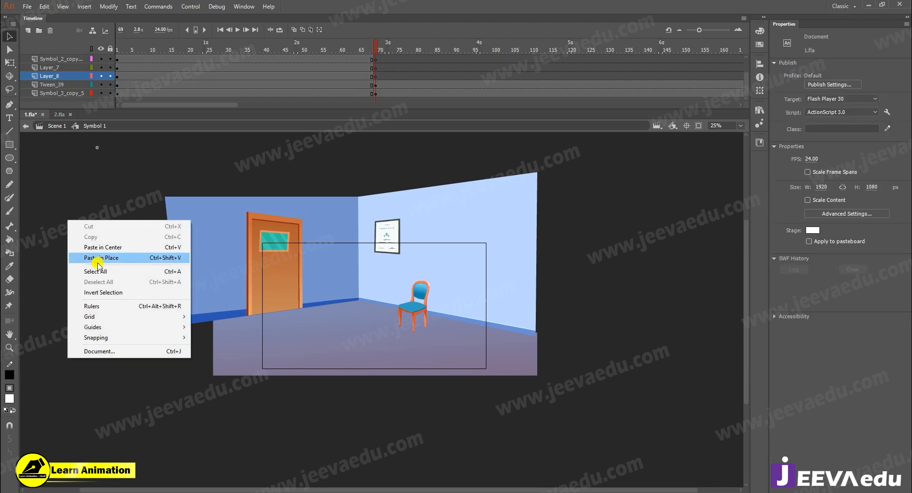
click(374, 77)
click(376, 70)
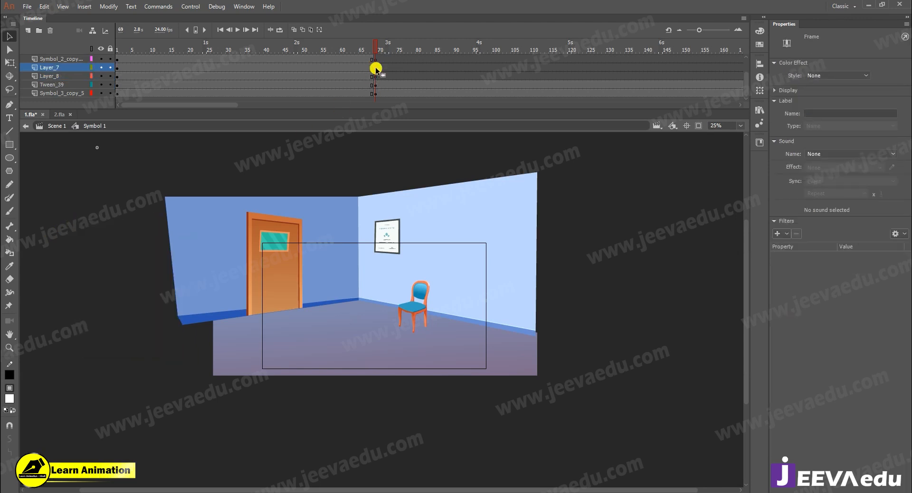
right_click(92, 173)
click(114, 207)
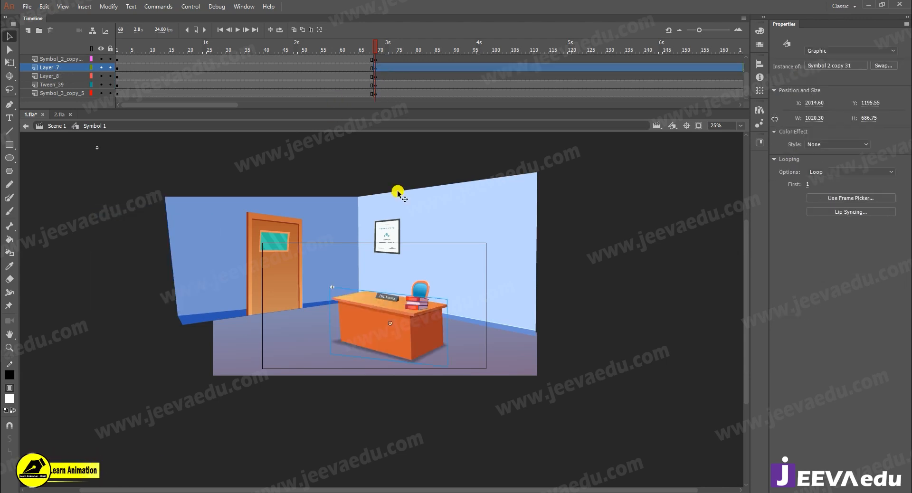
Open the front-view doctor symbol in 2.fla, examine its frames and mask layer, and return to Scene 1
click(59, 114)
scroll(411, 378, up, 2)
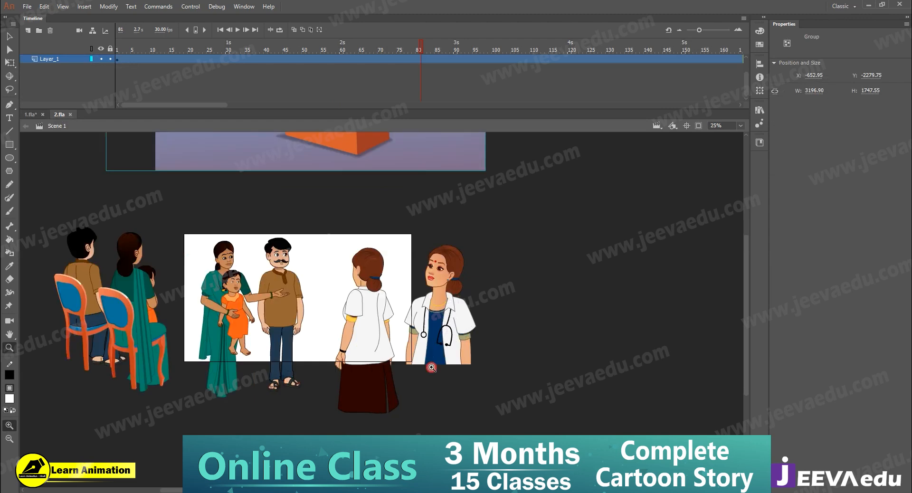
click(435, 294)
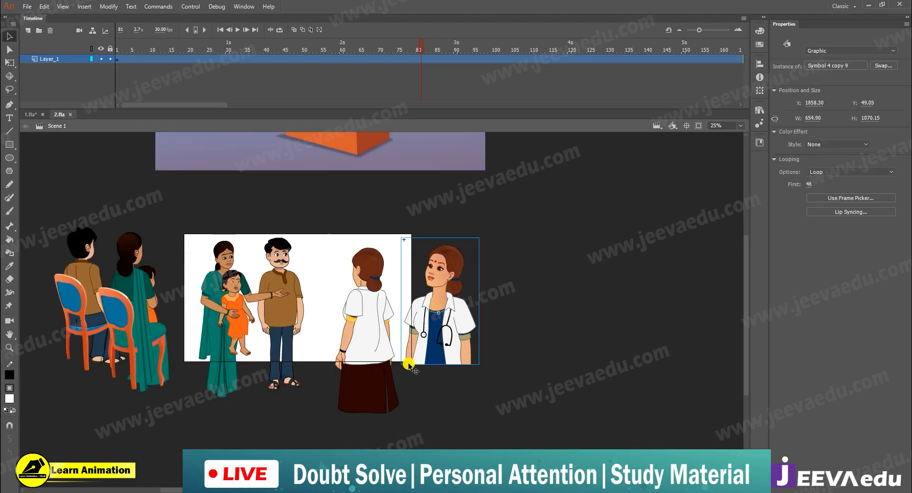
double_click(435, 316)
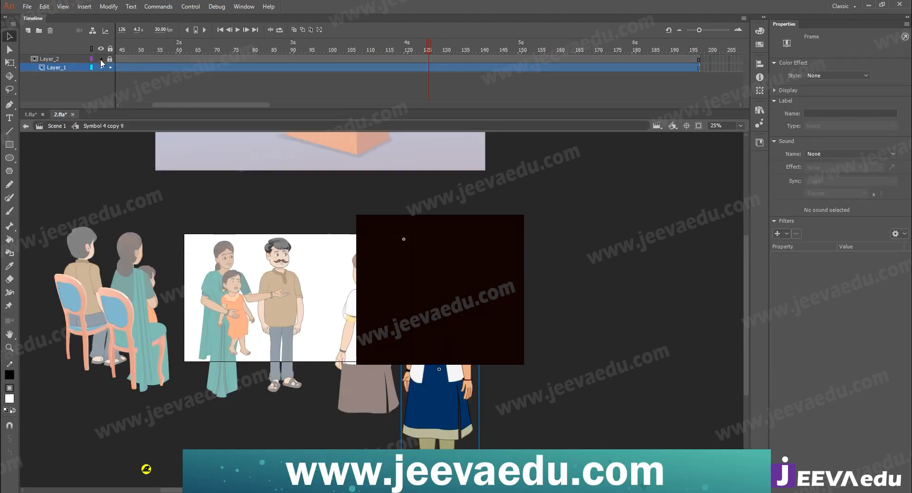
click(291, 50)
drag(394, 53, 124, 67)
click(207, 75)
click(103, 61)
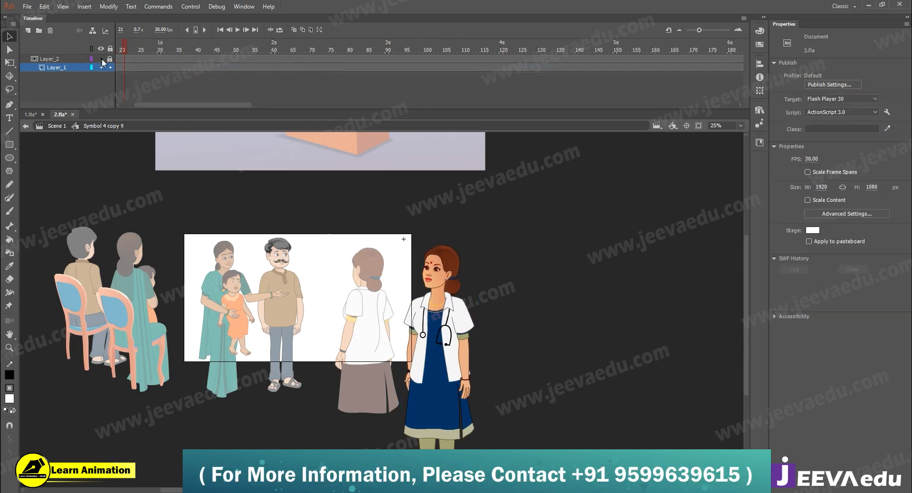
click(63, 126)
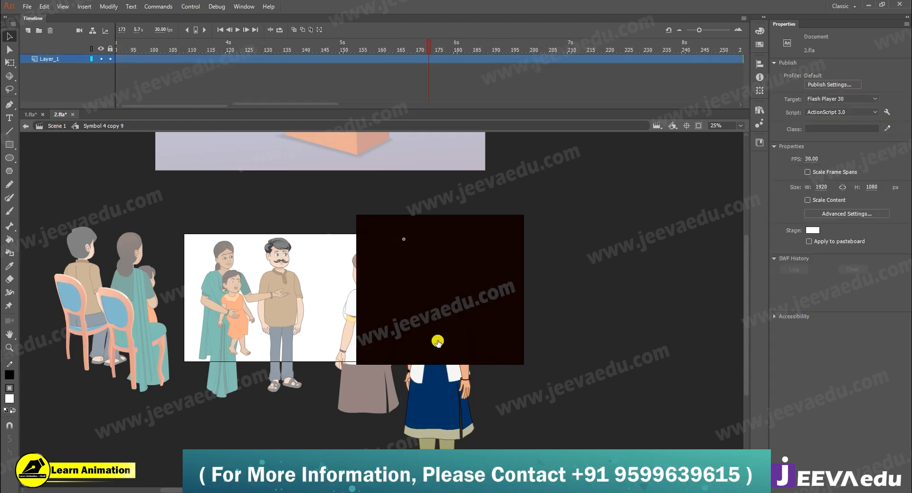
Copy the front-view doctor from 2.fla into frame 69 of Layer_8 in 1.fla, with the off-stage area hidden
click(450, 349)
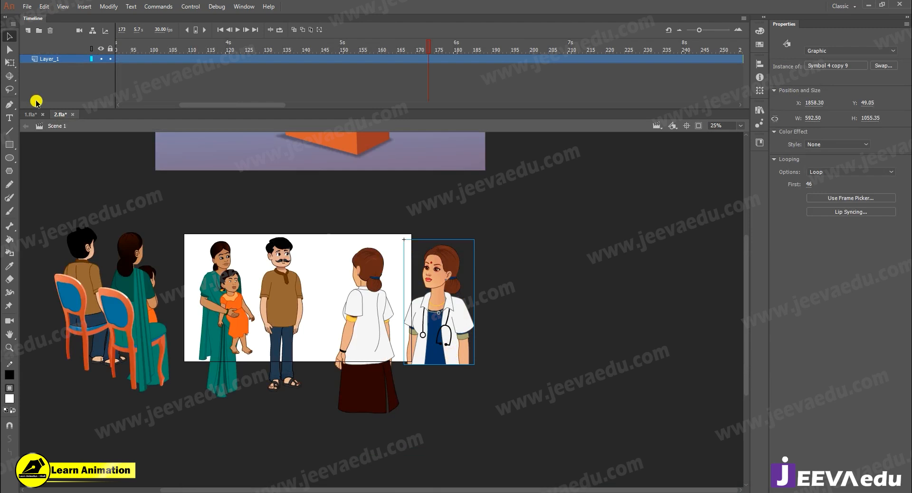
click(27, 117)
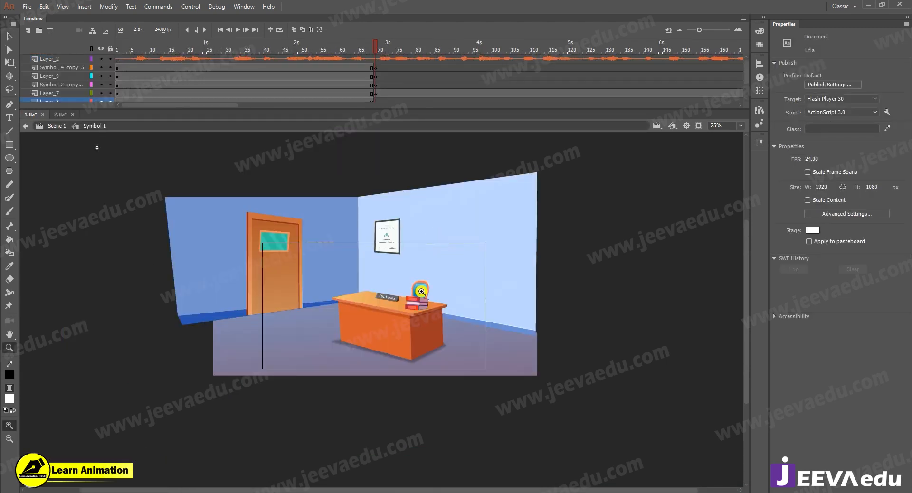
click(417, 302)
key(z)
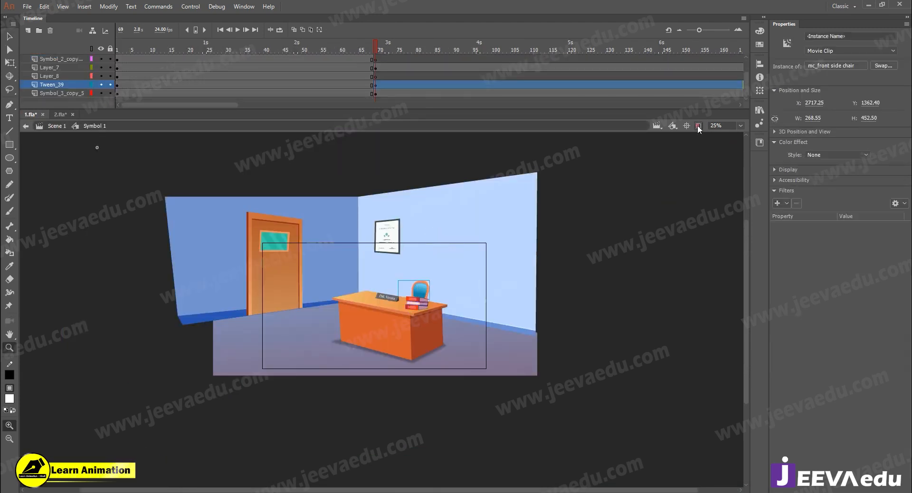
click(698, 126)
click(371, 71)
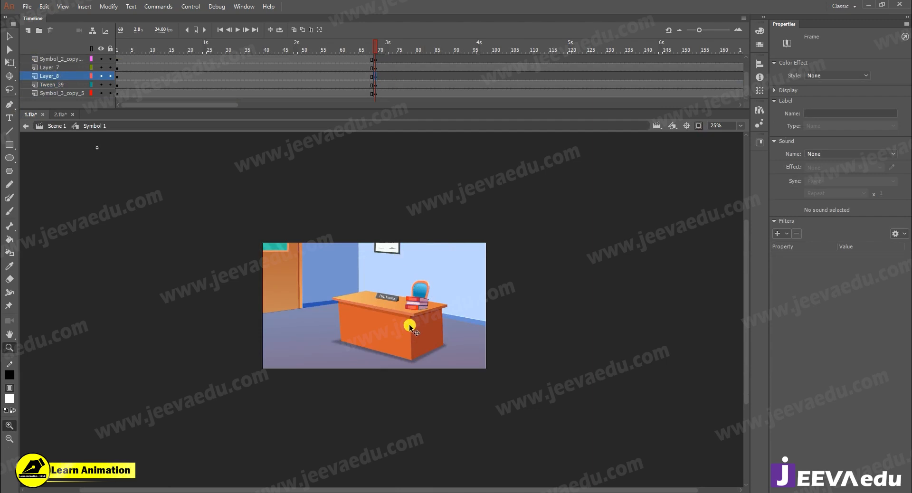
key(ctrl+shift+v)
Move the front-view doctor behind the desk, over the chair
key(v)
click(387, 285)
drag(386, 285, 427, 261)
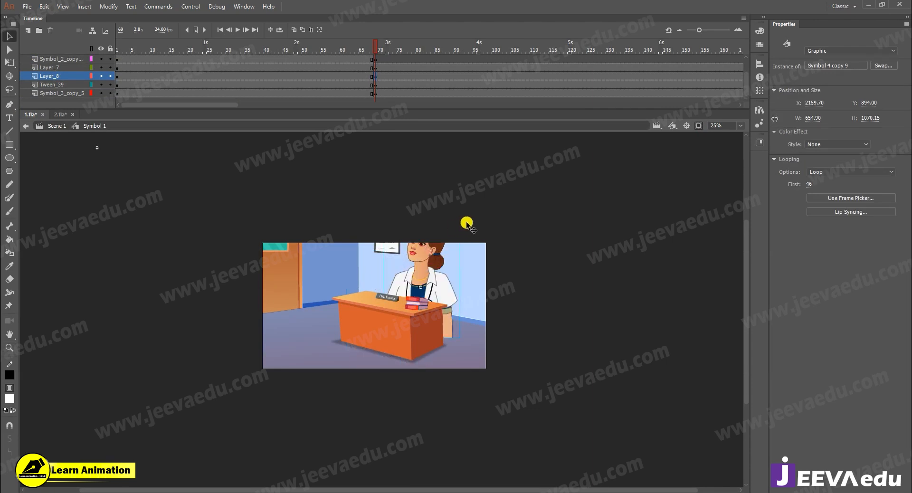
Scale the front-view doctor down to about 253 × 414 px and place her on the chair behind the desk
key(q)
drag(460, 213, 438, 220)
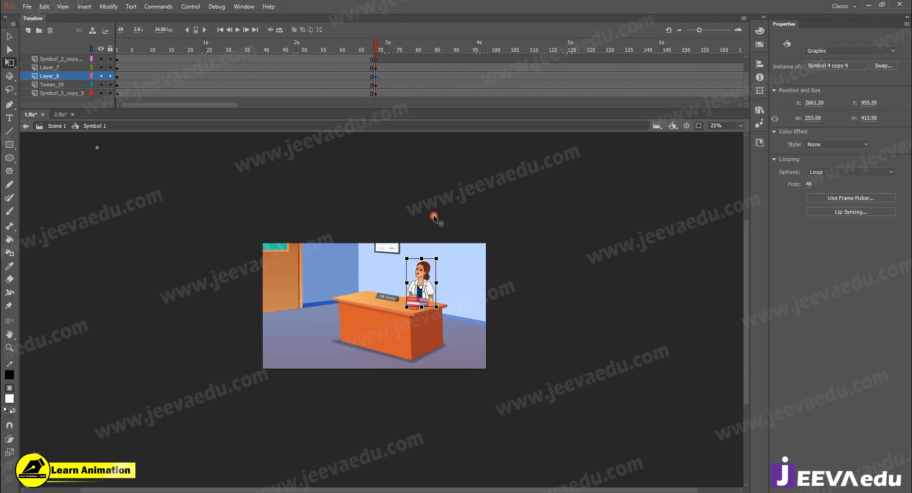
key(z)
click(415, 297)
drag(352, 327, 478, 315)
key(v)
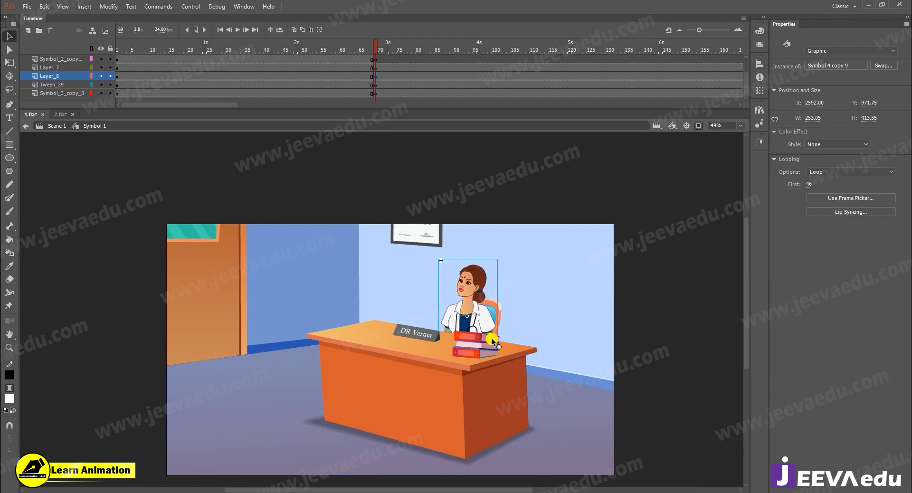
Fine-tune the doctor's position on the chair behind the books to about X 2607.5, Y 967.7
key(z)
click(457, 340)
drag(458, 343, 491, 403)
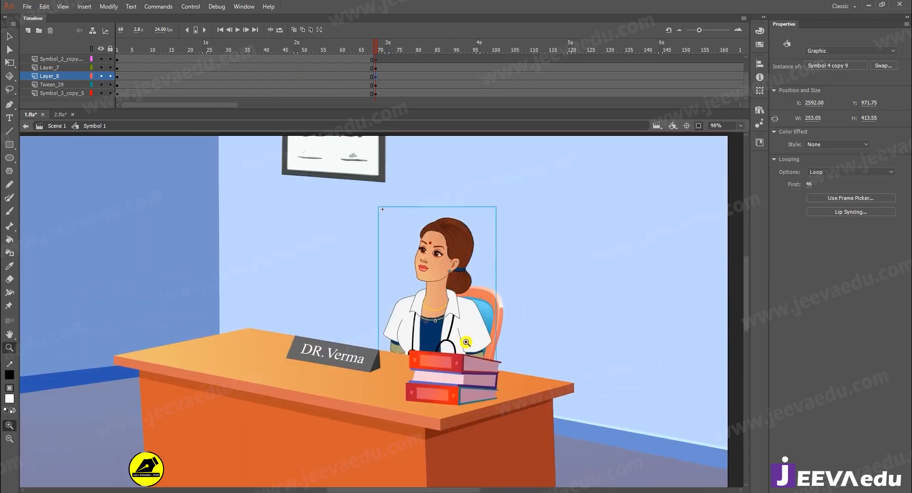
key(v)
drag(458, 334, 463, 330)
key(z)
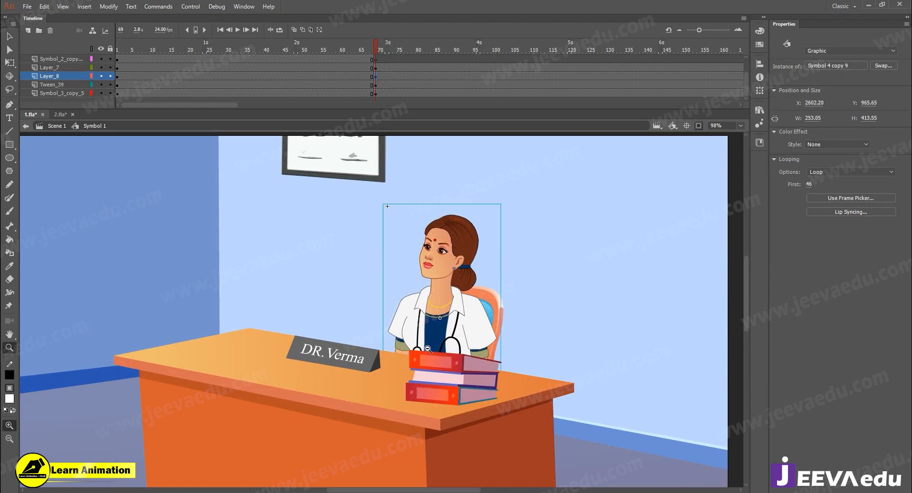
alt+click(397, 361)
click(398, 319)
key(v)
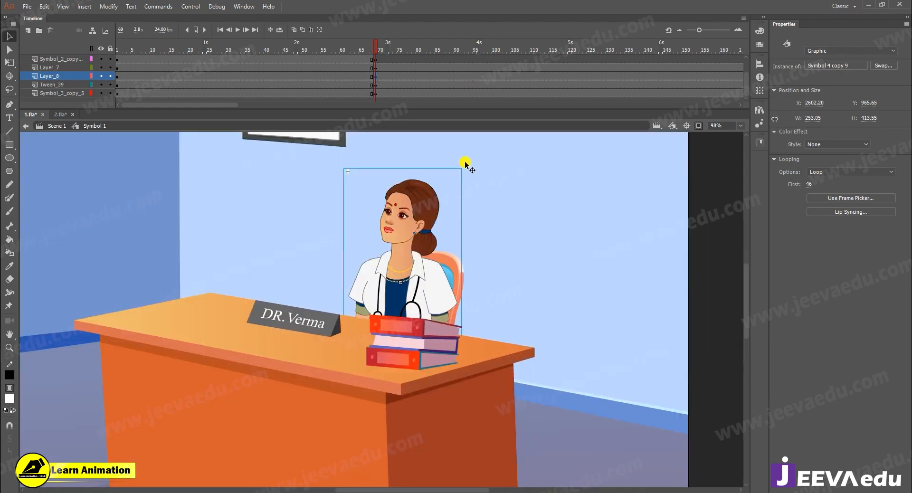
key(q)
drag(423, 278, 413, 286)
key(z)
alt+click(414, 285)
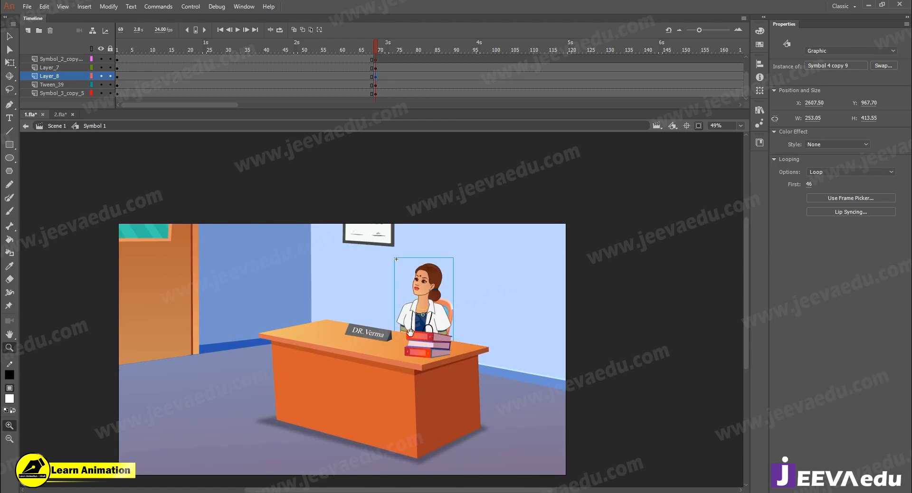
Scale only the doctor by 98 percent twice, leaving the chair and desk at their sizes
key(v)
shift+click(448, 305)
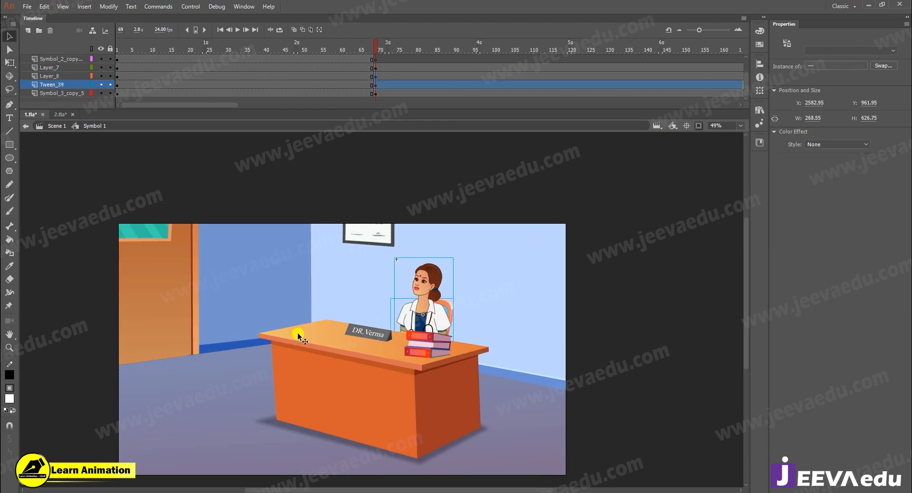
shift+click(369, 356)
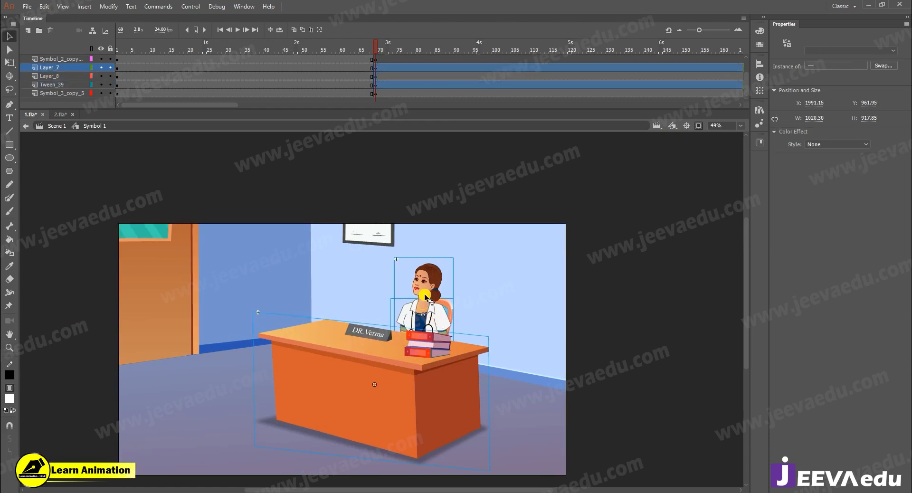
click(477, 293)
click(427, 308)
key(ctrl+alt+s)
text(98)
key(Return)
key(ctrl+alt+s)
key(Return)
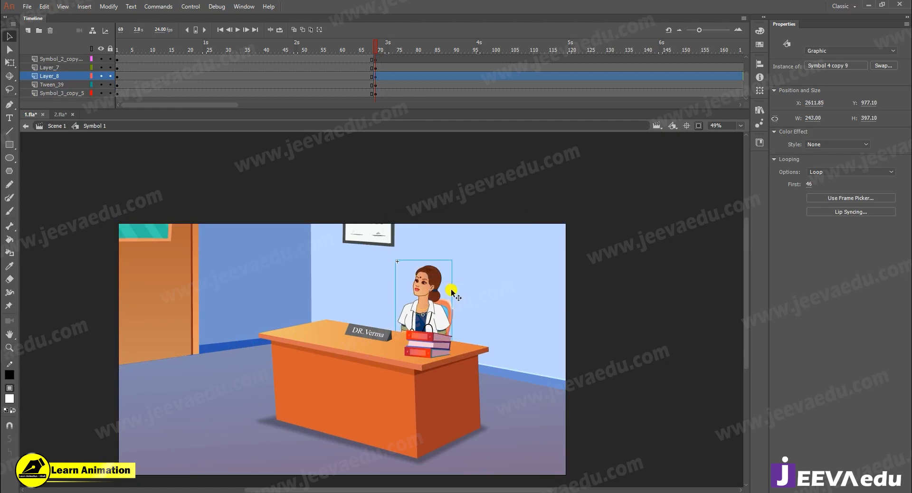
Compare the new shot at frame 69 with the seated family in the first shot at frame 66
click(376, 59)
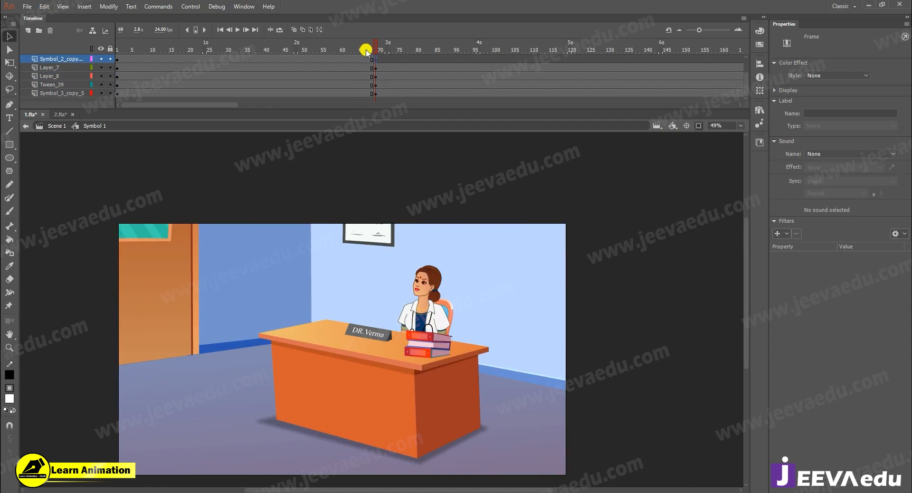
click(364, 50)
click(336, 207)
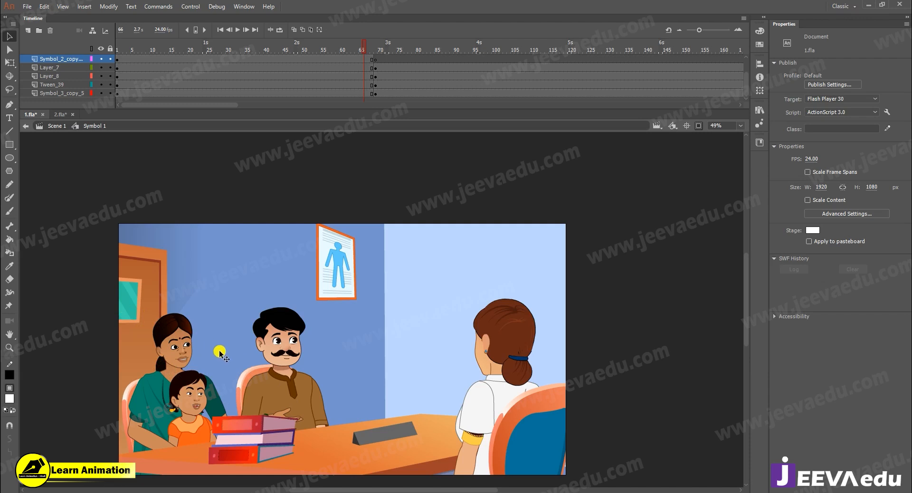
In 2.fla, open the symbol of the woman and child seated with their backs turned and examine its nested parts and frames
click(60, 116)
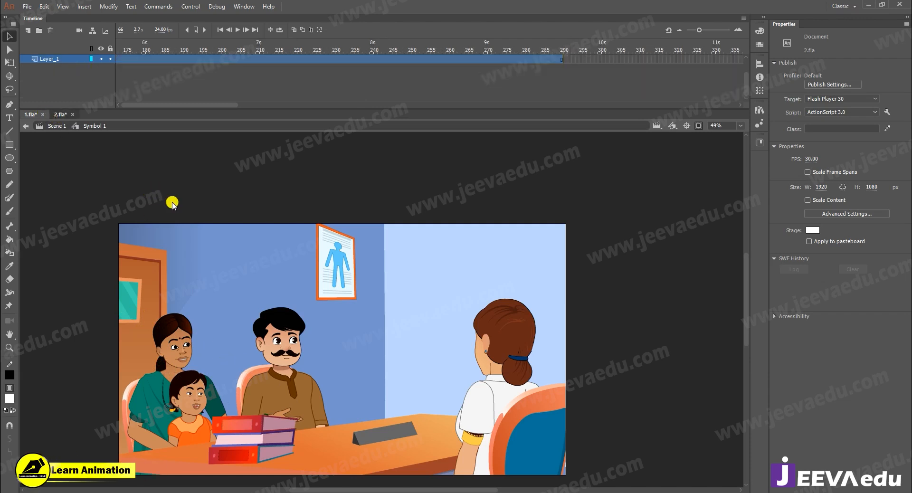
key(z)
click(160, 309)
drag(382, 378, 399, 392)
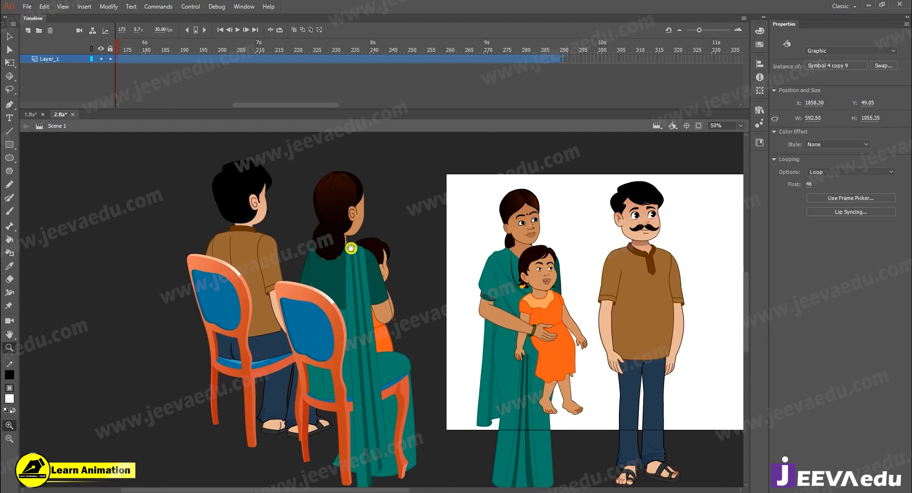
key(v)
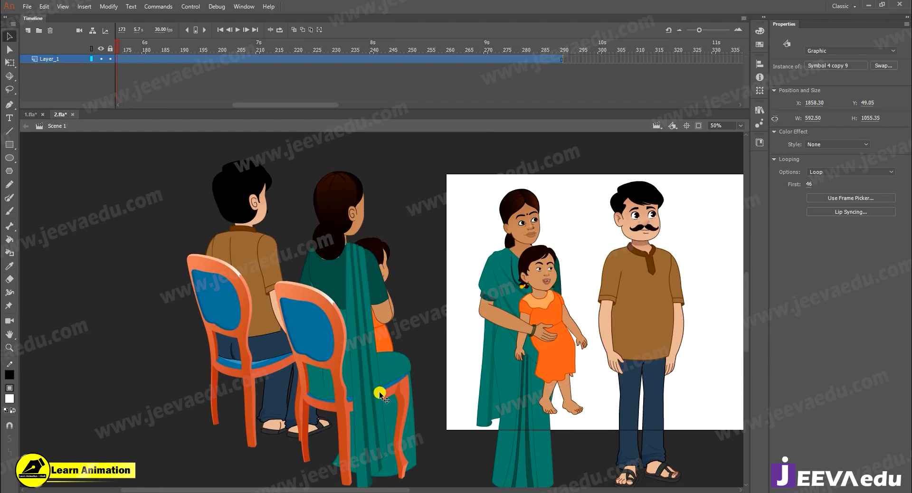
double_click(368, 351)
double_click(396, 364)
double_click(398, 364)
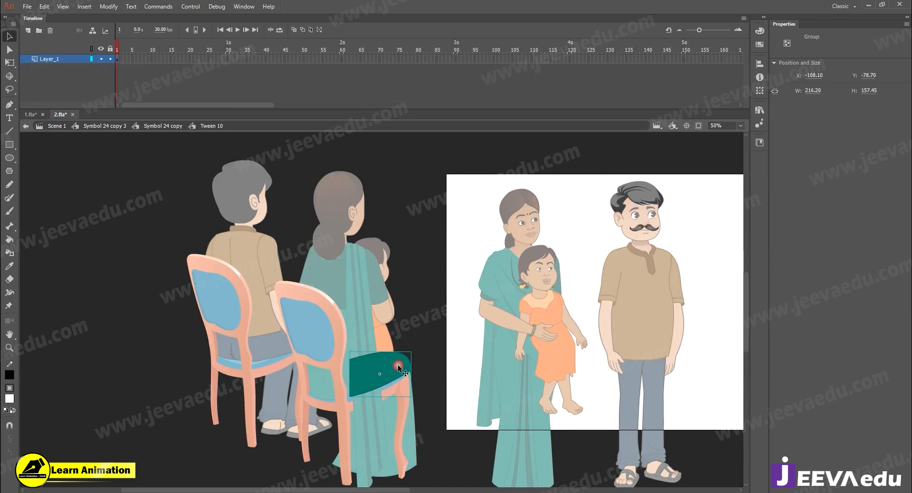
double_click(326, 350)
drag(169, 46, 208, 61)
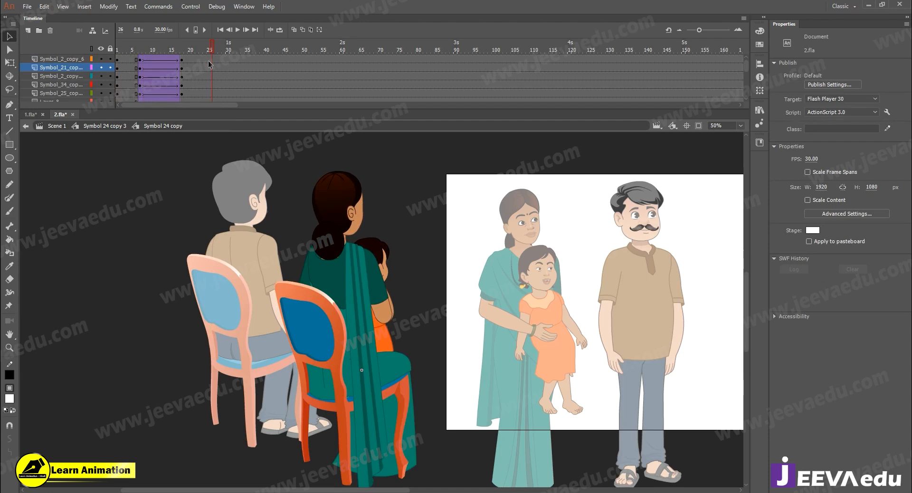
Open the symbol of the man seated with his back turned and preview its animation frames
double_click(236, 228)
double_click(242, 248)
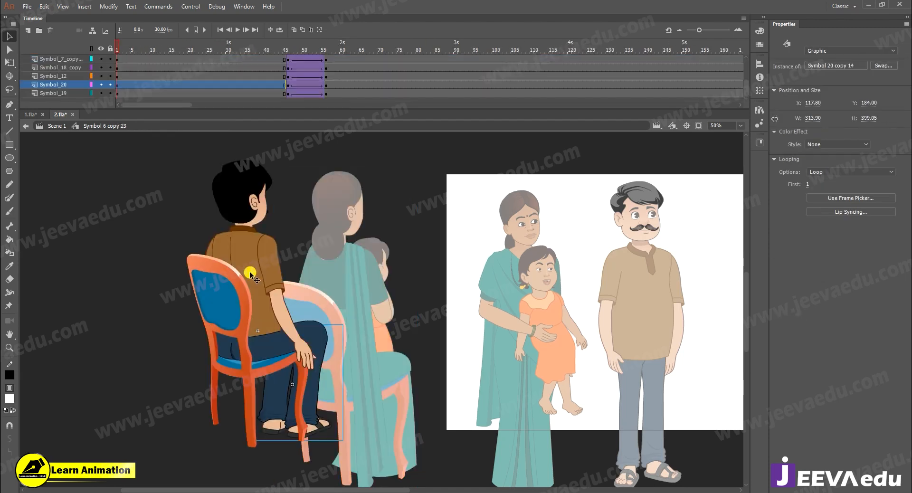
drag(246, 51, 314, 48)
key(Return)
click(95, 115)
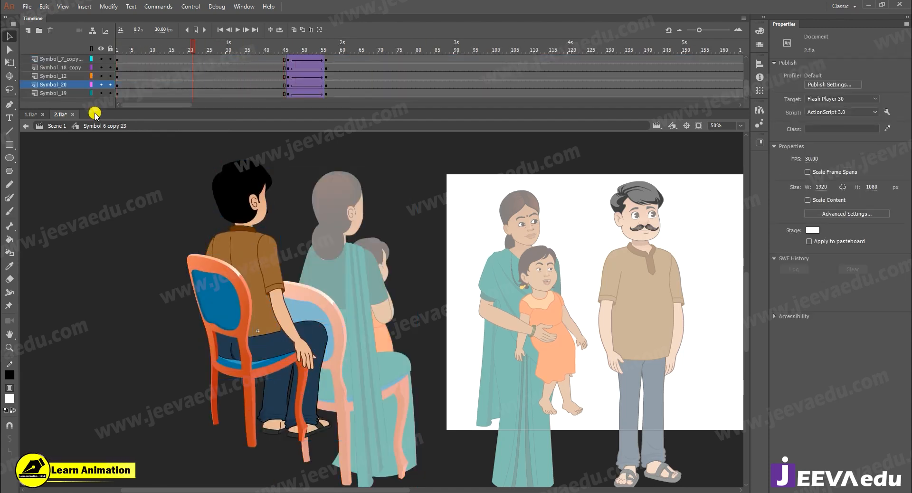
Try moving the backrest of the man's chair away from him, and undo the move
click(252, 303)
drag(200, 291, 93, 284)
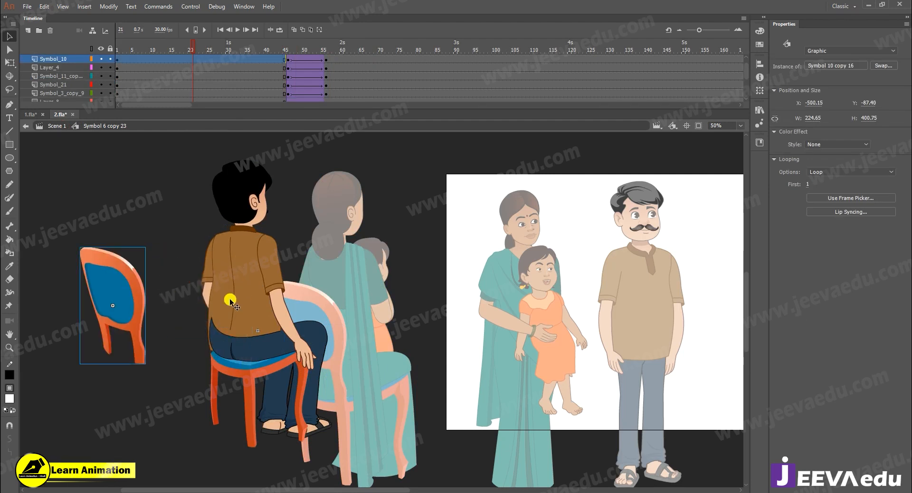
key(ctrl+z)
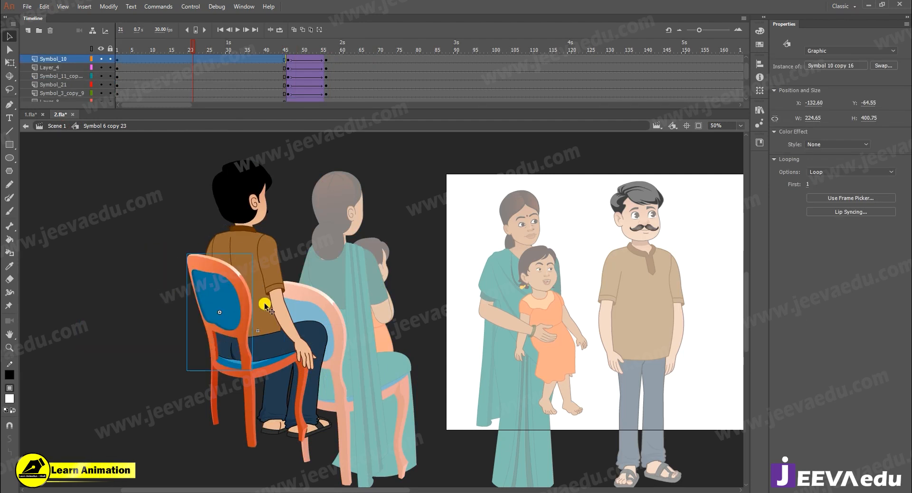
Copy the back-view seated man and woman with child from Scene 1 of 2.fla into frame 69 of the Symbol_2_copy layer in 1.fla
click(56, 126)
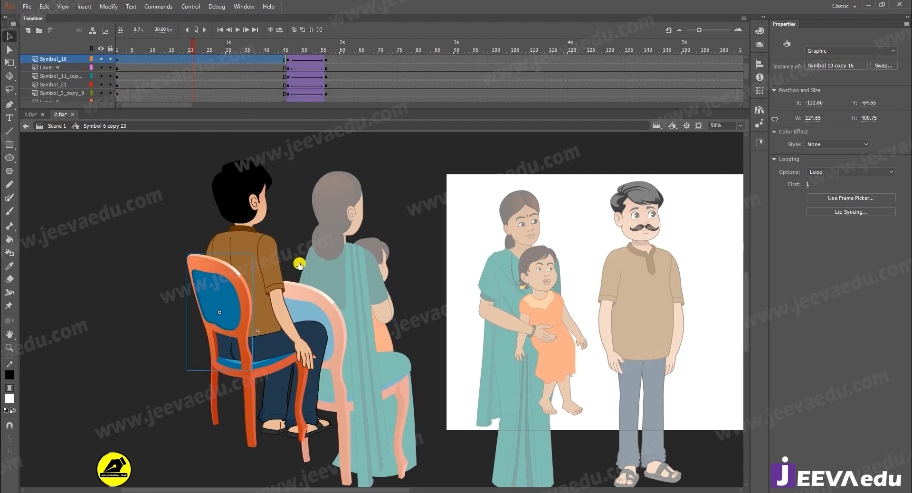
key(z)
alt+click(316, 328)
key(v)
shift+click(302, 322)
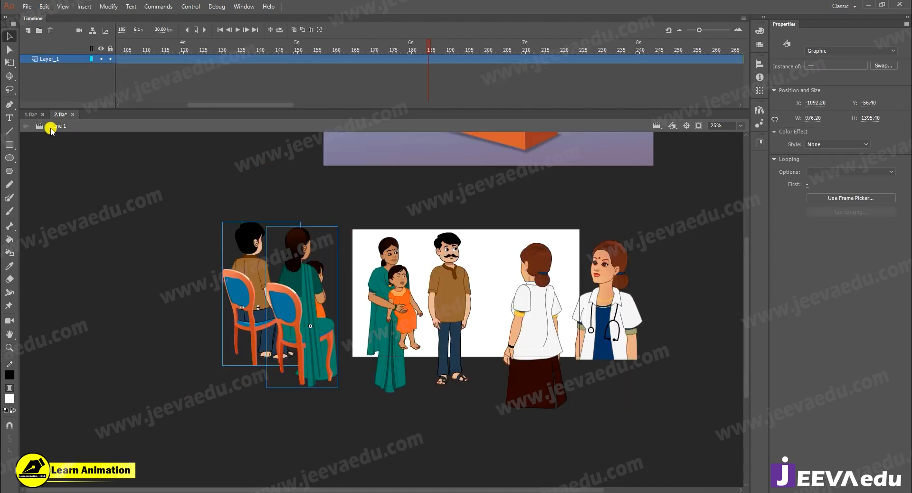
click(31, 114)
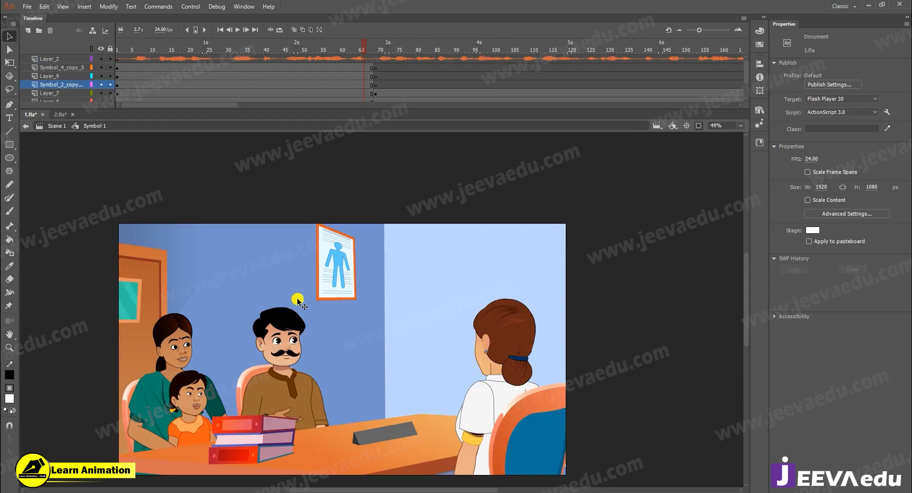
click(375, 84)
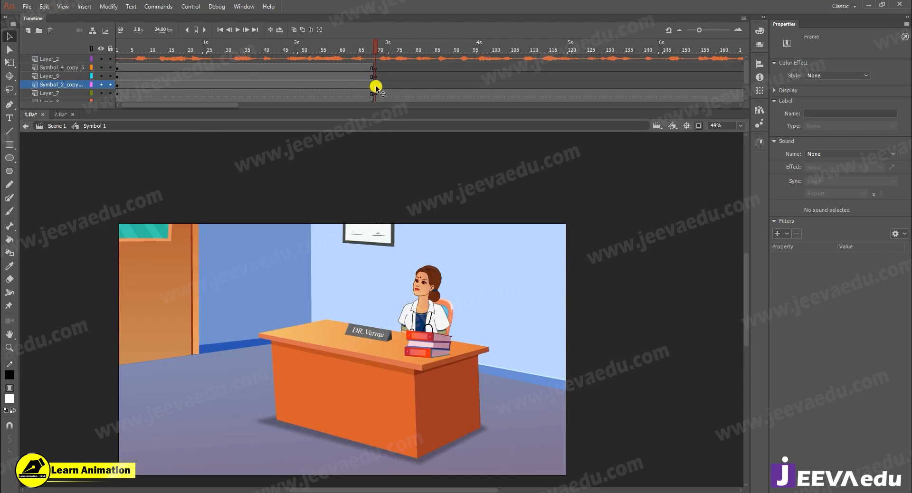
key(ctrl+shift+v)
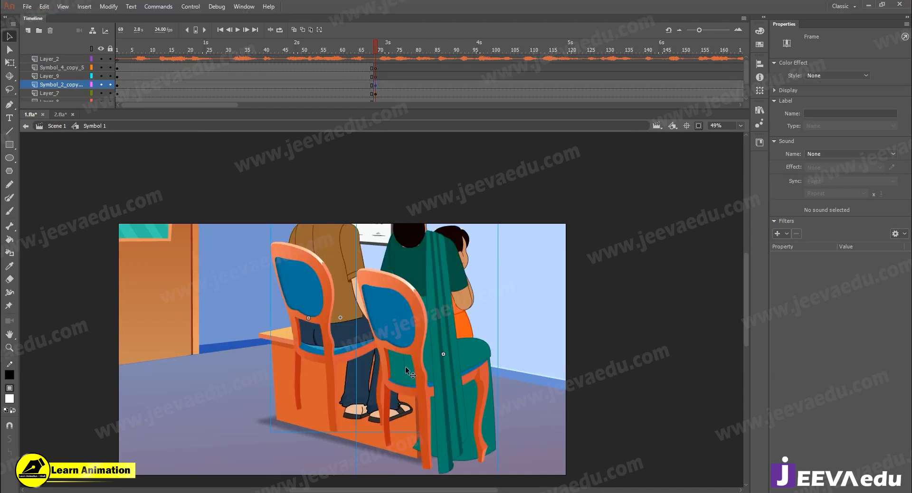
Scale the seated family down to about 605 × 865 px and position them in front of the desk, facing the doctor
drag(407, 370, 323, 413)
key(q)
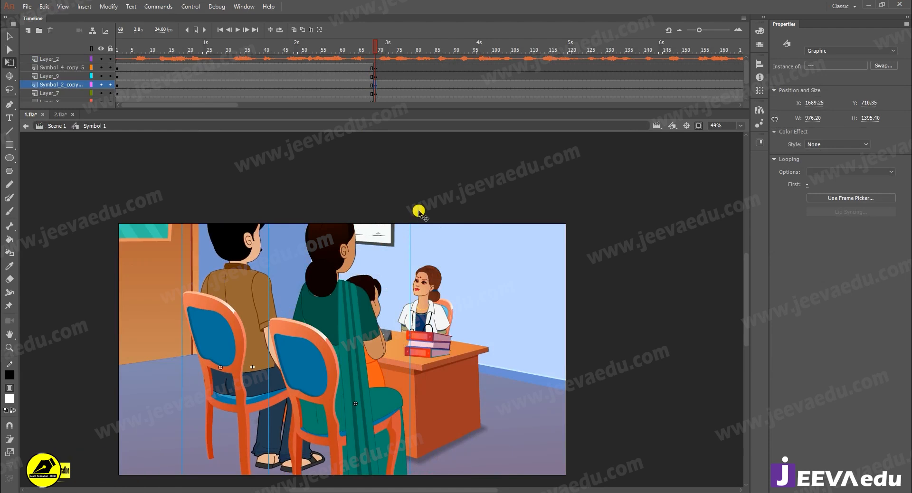
drag(413, 203, 367, 219)
drag(344, 376, 327, 399)
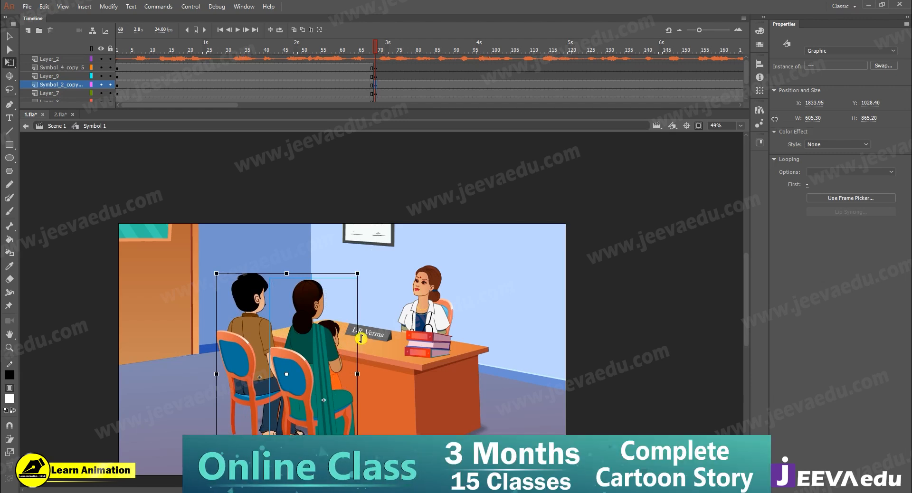
scroll(373, 341, down, 2)
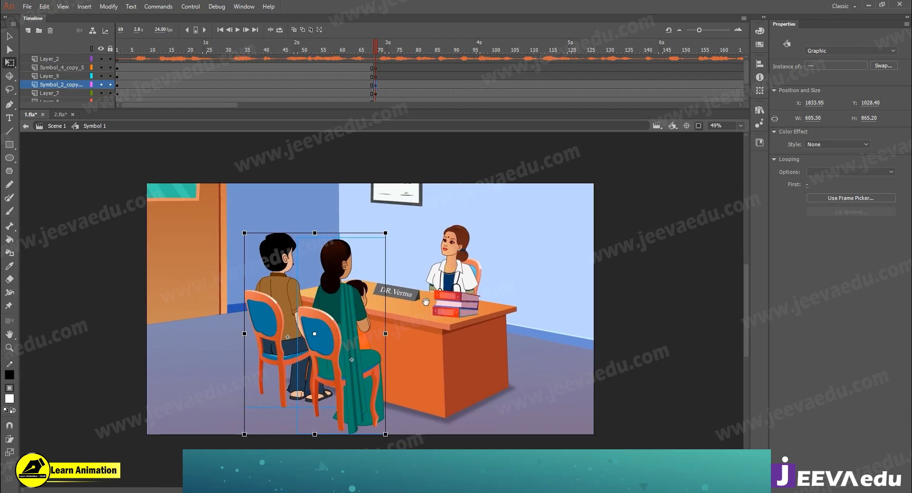
Enlarge the seated family slightly to about 614 × 877 px
click(394, 77)
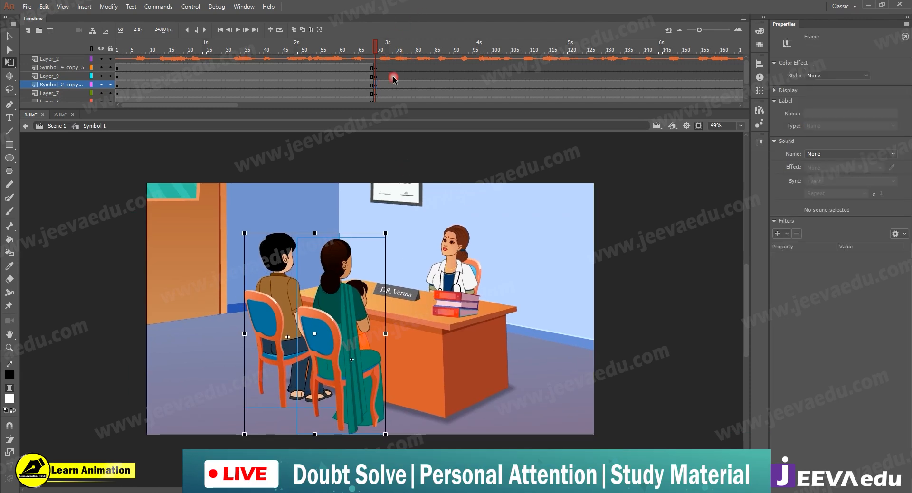
click(284, 321)
shift+click(293, 312)
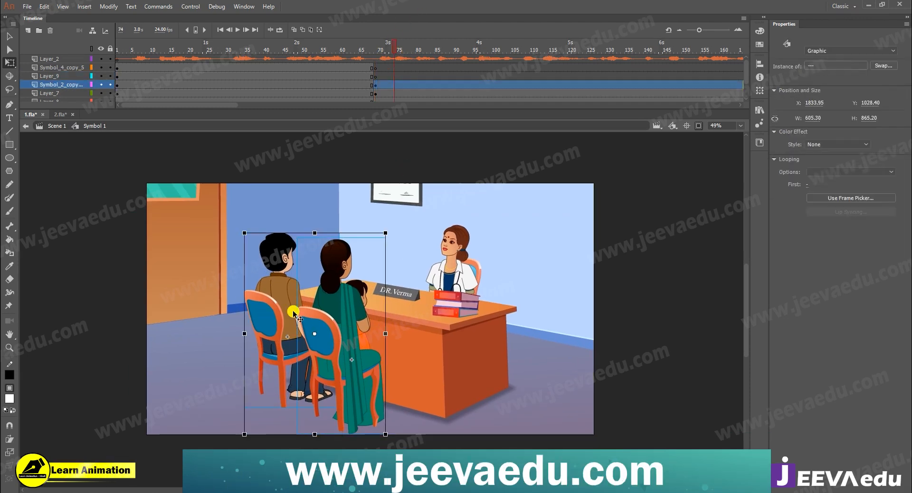
mouse_move(384, 233)
mouse_down()
mouse_move(389, 220)
mouse_move(388, 229)
mouse_up()
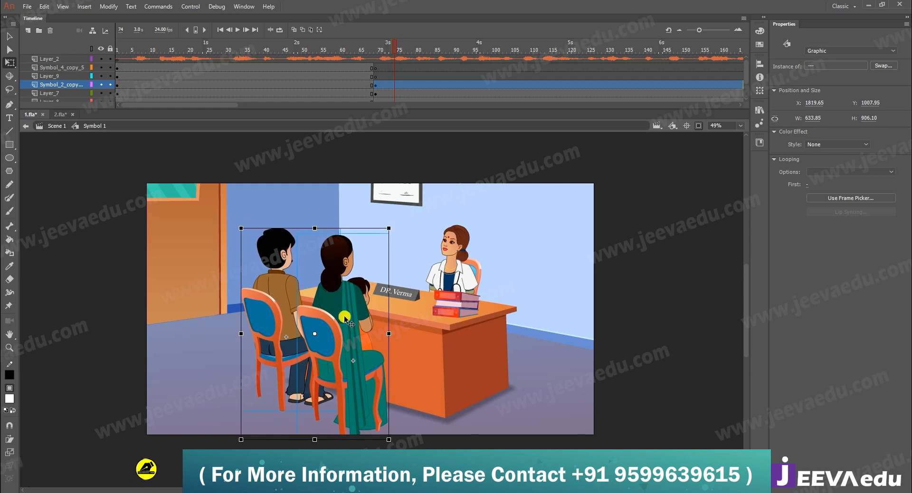
drag(388, 228, 383, 225)
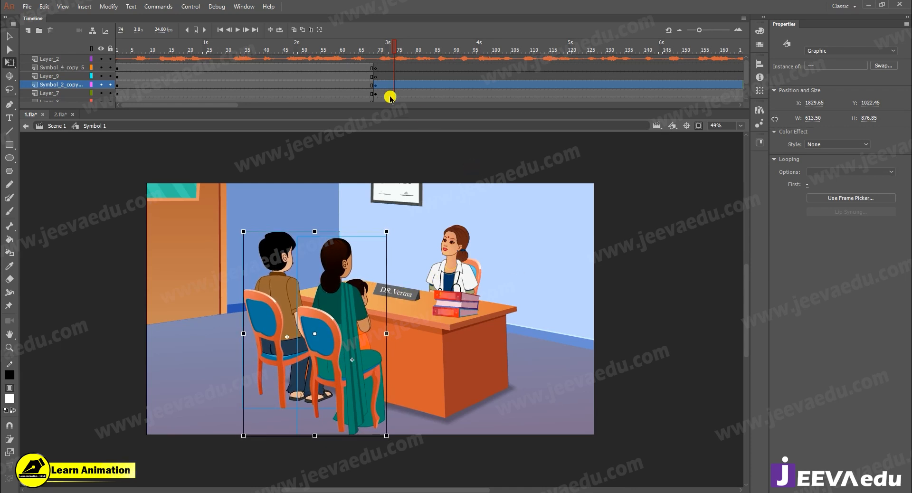
Move the doctor and her chair together slightly towards the family, to about X 2556, Y 968
click(383, 80)
click(487, 210)
click(455, 257)
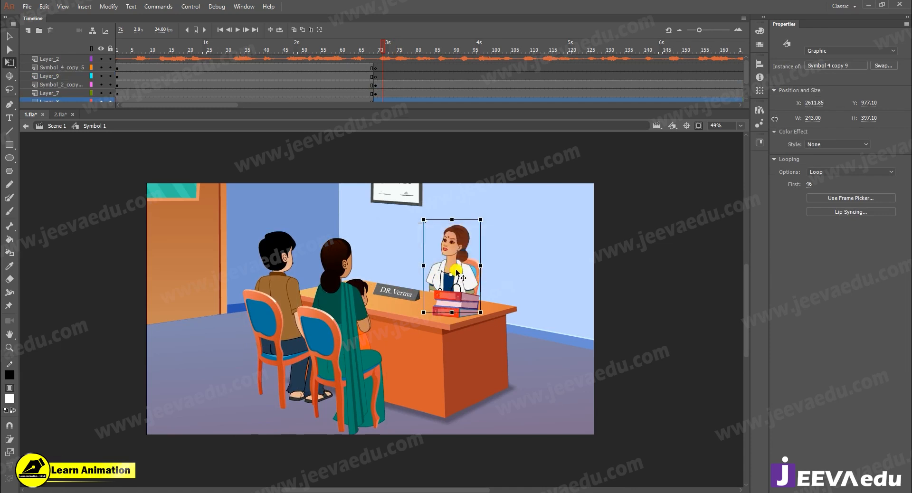
key(v)
click(480, 268)
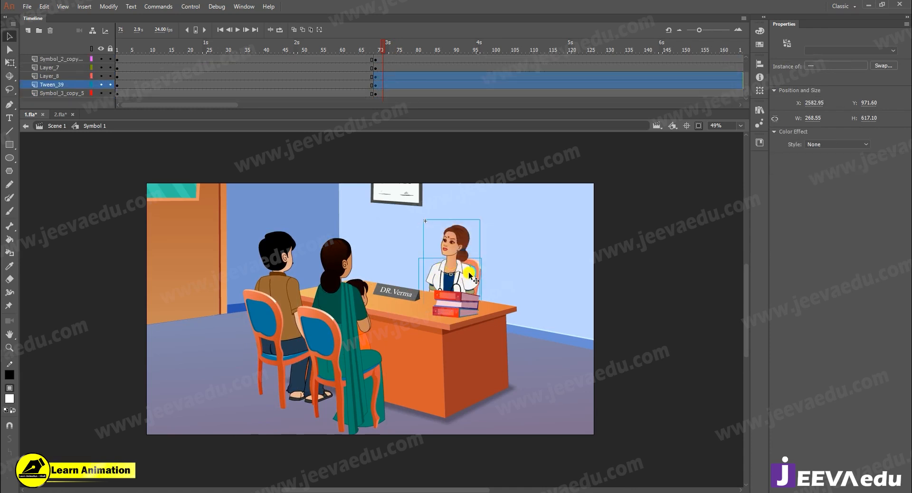
click(462, 267)
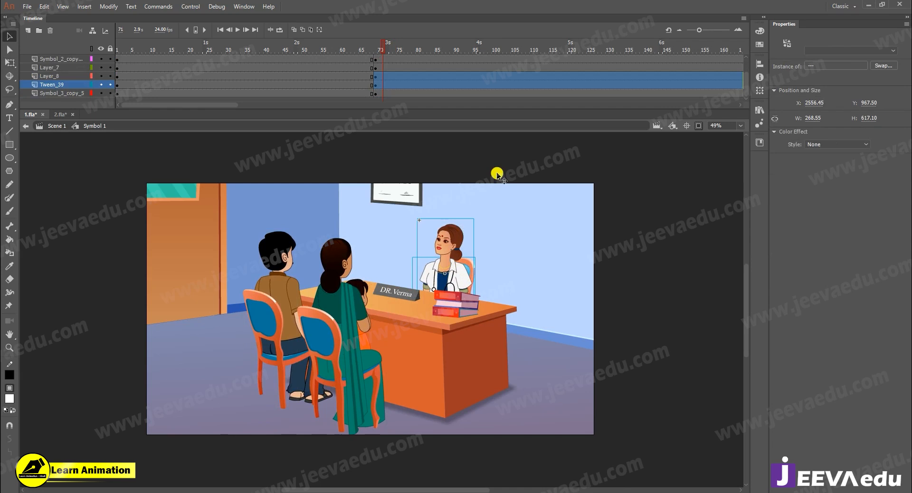
Move the back-view seated woman with child from the Symbol_2_copy layer to frame 69 of Layer_9, keeping her position
click(329, 315)
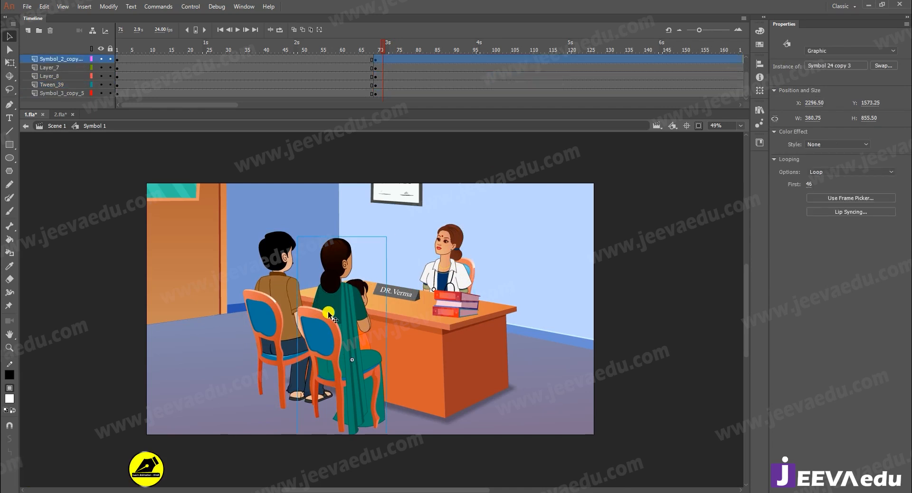
key(Delete)
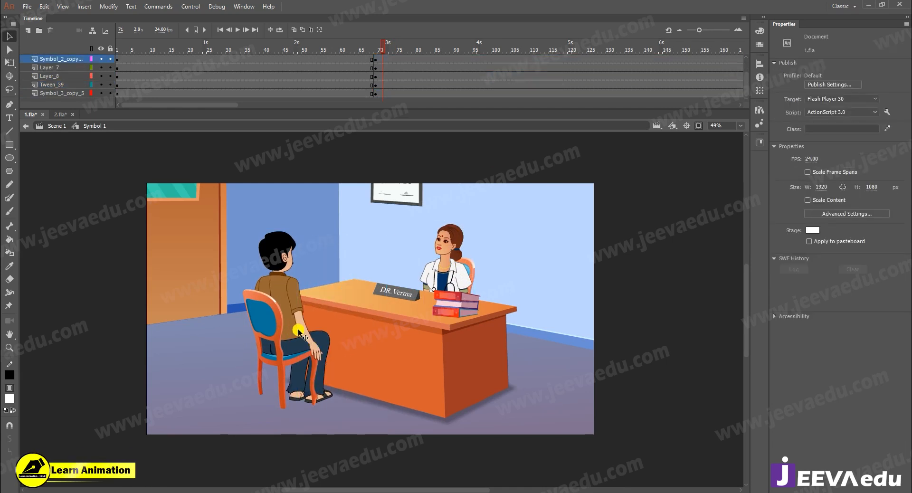
scroll(373, 93, up, 1)
click(376, 85)
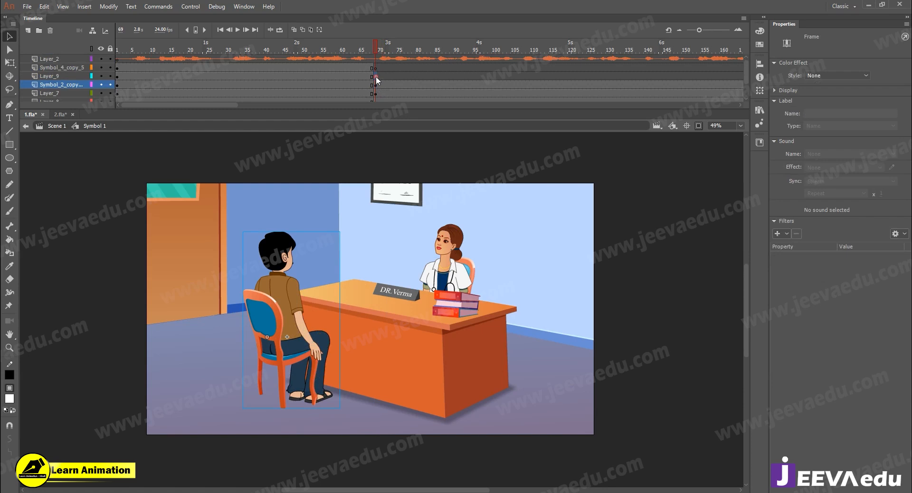
click(376, 76)
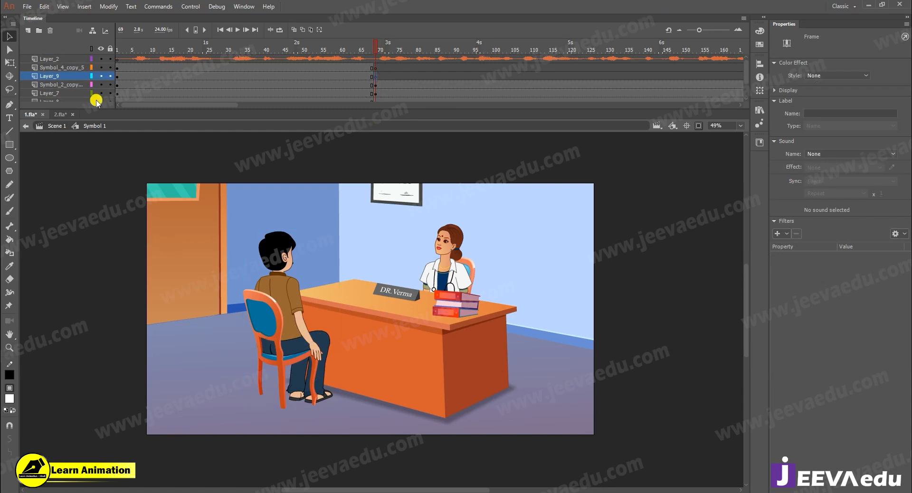
right_click(64, 264)
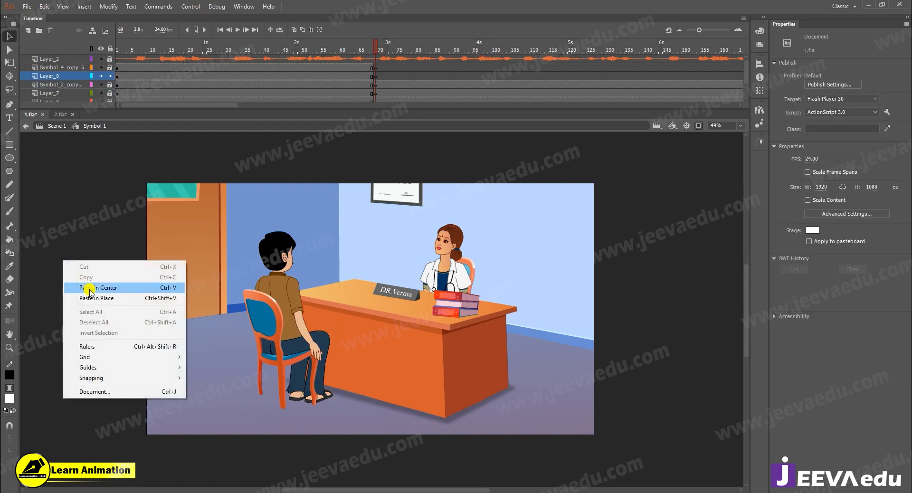
click(90, 297)
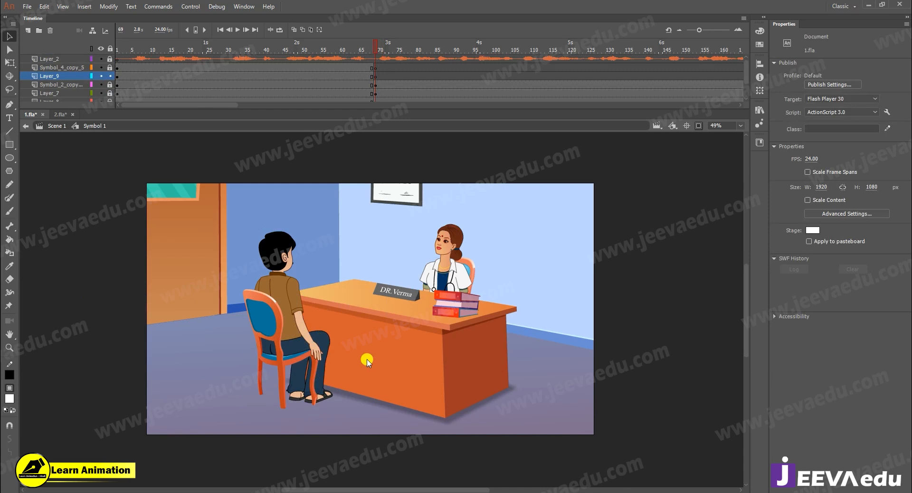
key(ctrl+shift+v)
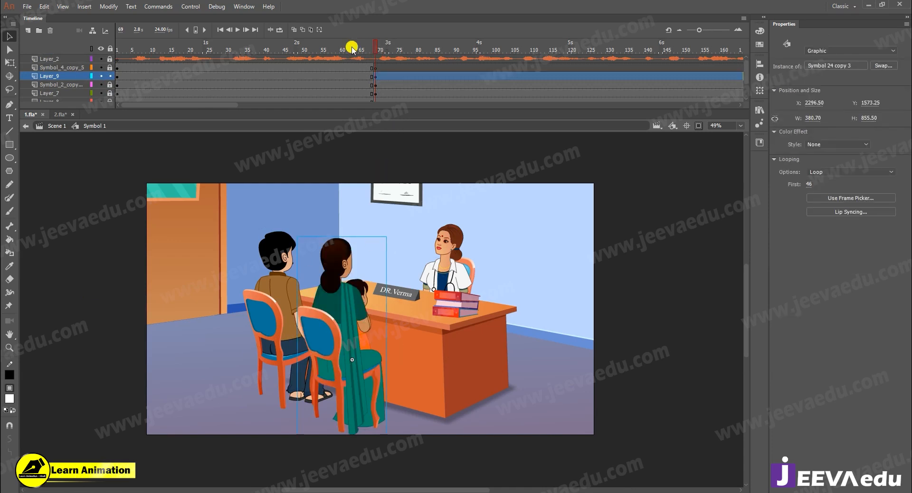
Play back the shot change and set the back-view woman with child's loop at frame 69 to start from first frame 1
click(171, 61)
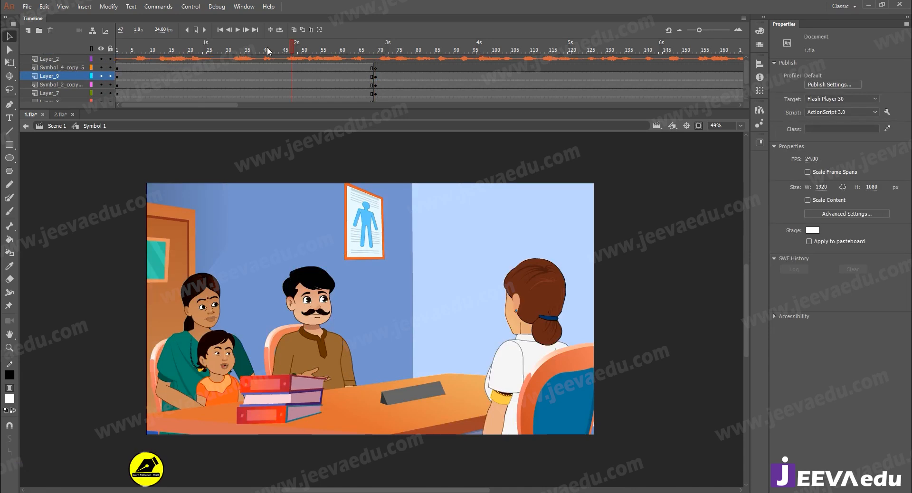
click(133, 46)
key(Return)
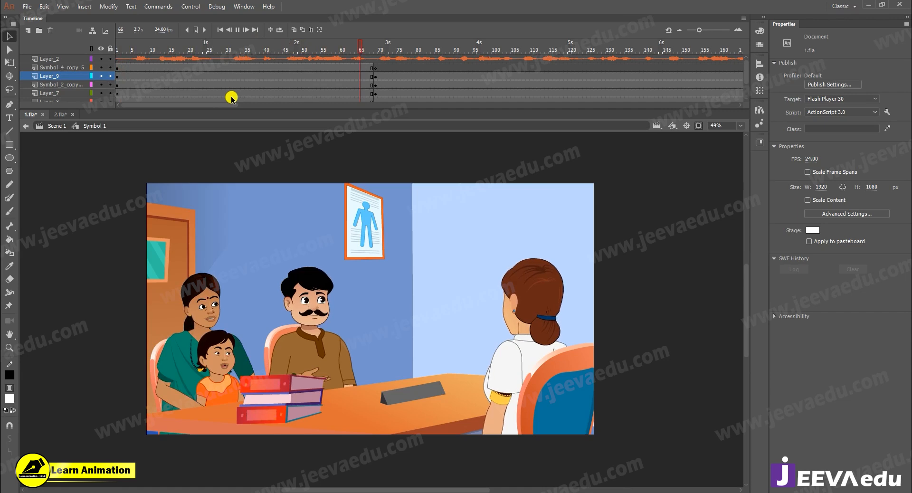
key(Return)
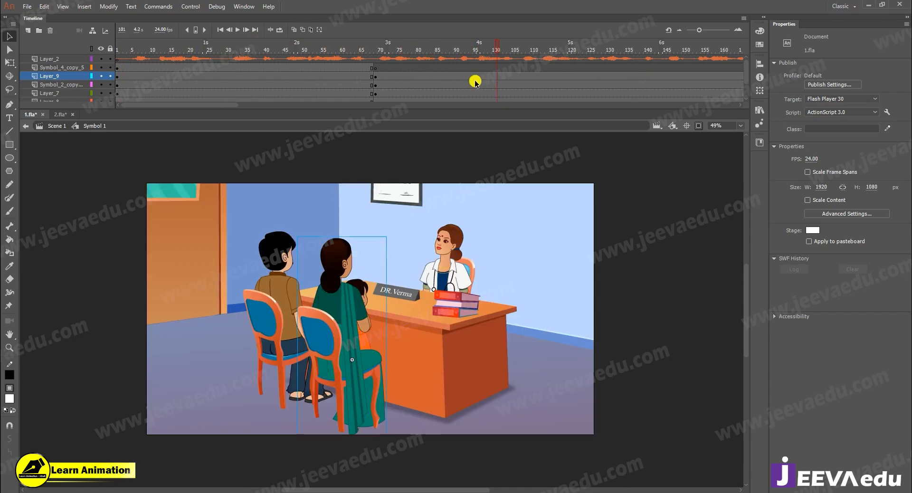
click(375, 76)
click(354, 318)
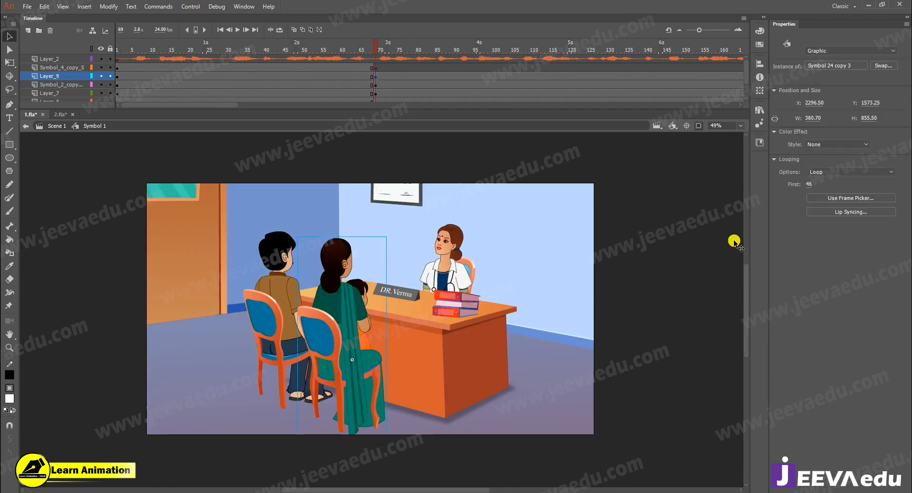
drag(645, 185, 644, 186)
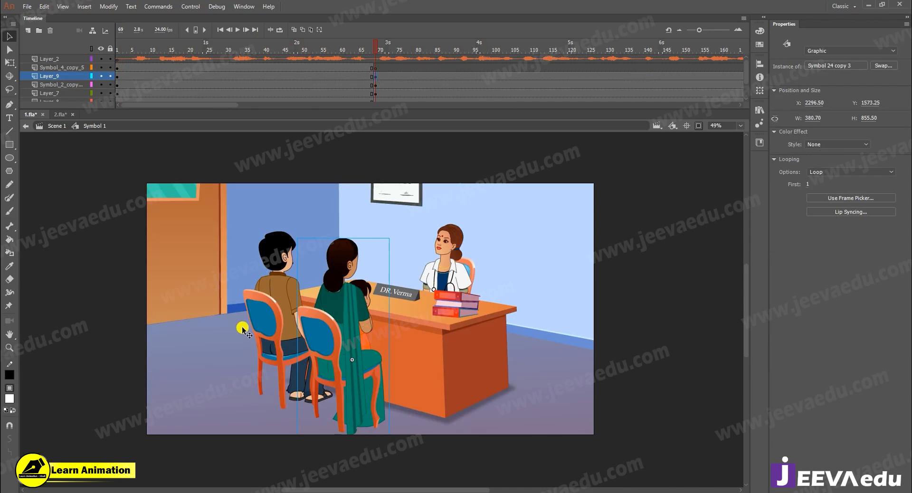
Adjust the looping start frames of the back-view man and the doctor at frame 69, and play back the shot change
click(270, 297)
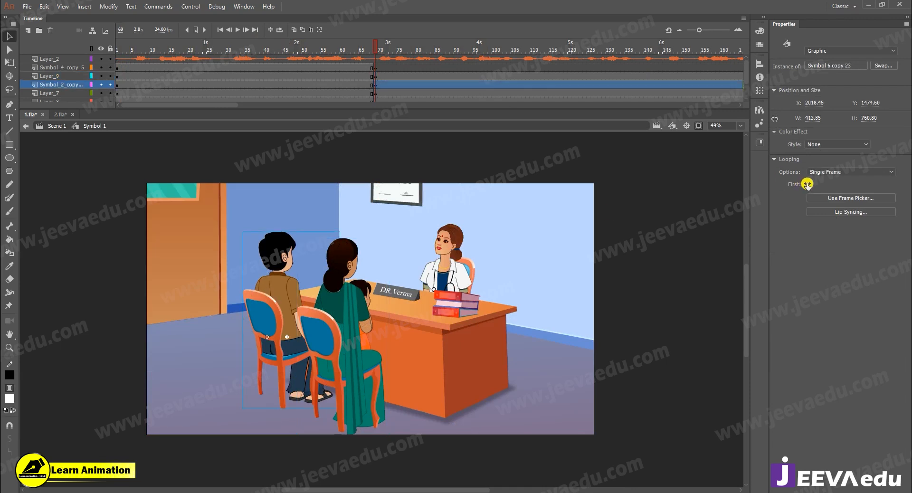
click(450, 264)
click(807, 182)
drag(705, 185, 331, 259)
click(356, 68)
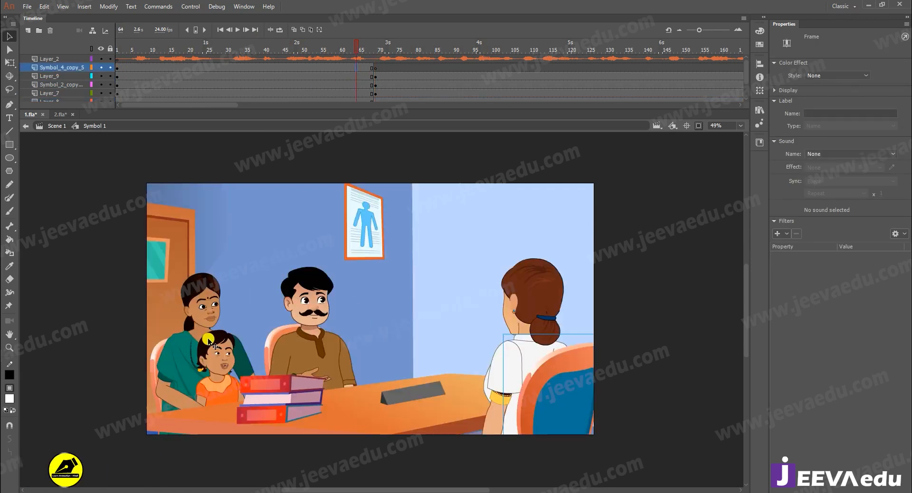
click(706, 220)
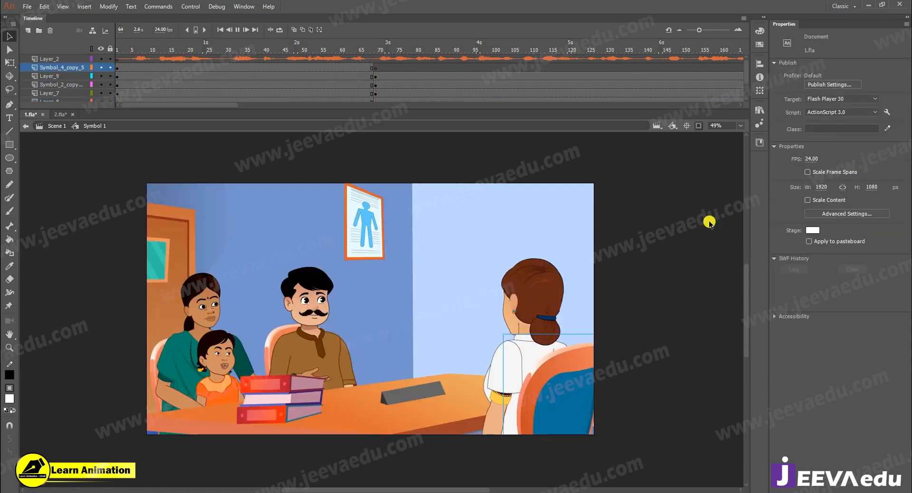
key(Return)
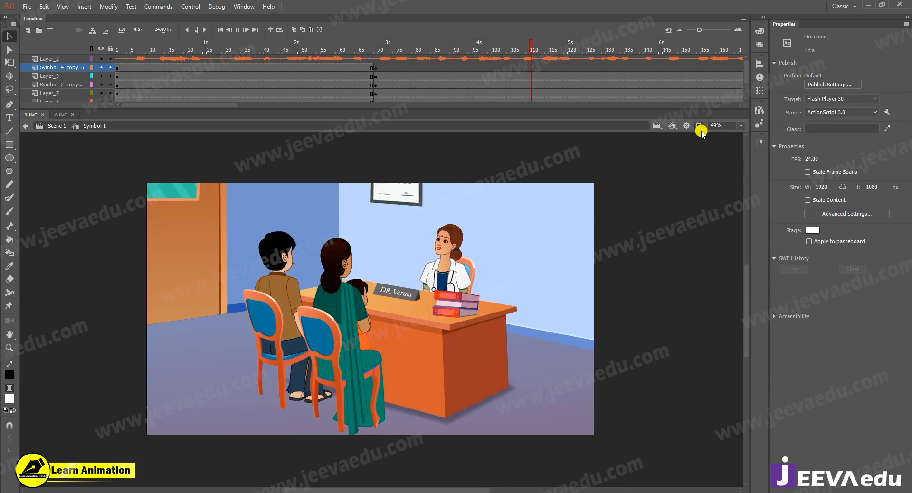
Insert blank keyframes at frame 123 on all the character and background layers to end the second shot
drag(581, 68, 584, 123)
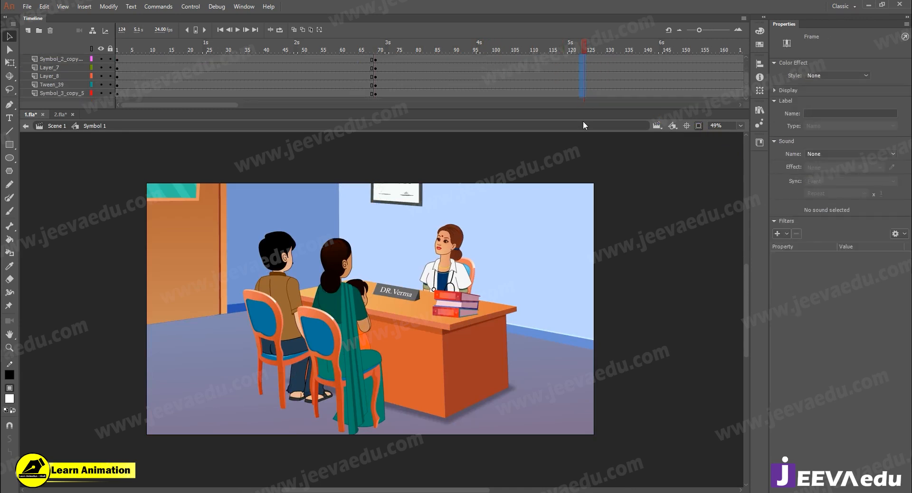
click(580, 123)
key(F7)
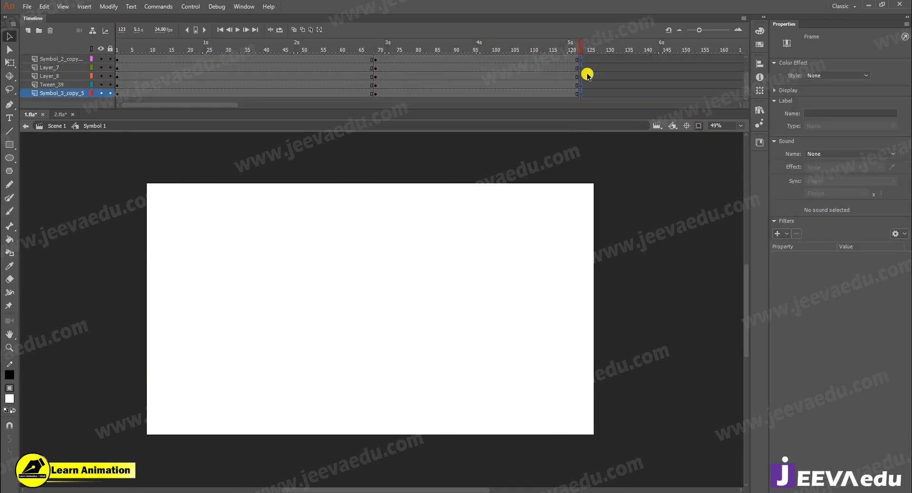
scroll(587, 73, up, 3)
Copy the first shot's frames at frame 67 on all the character and background layers to frame 123
drag(584, 48, 368, 124)
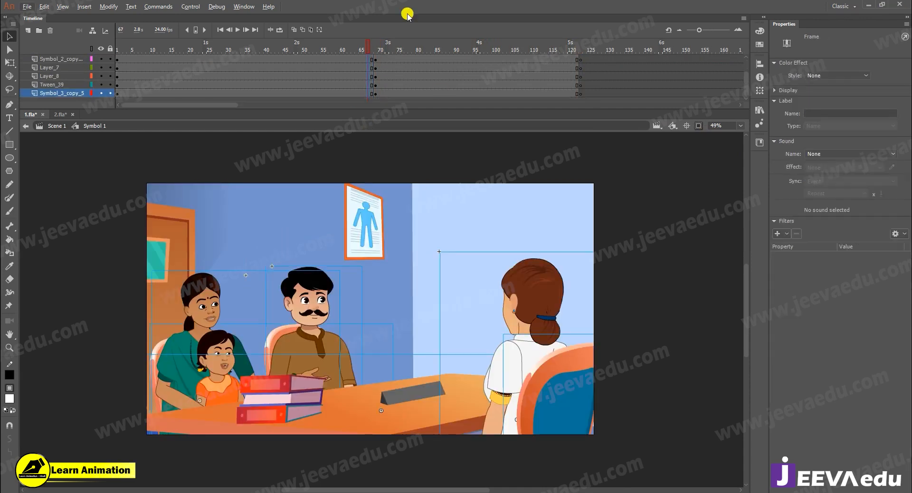
scroll(357, 78, up, 3)
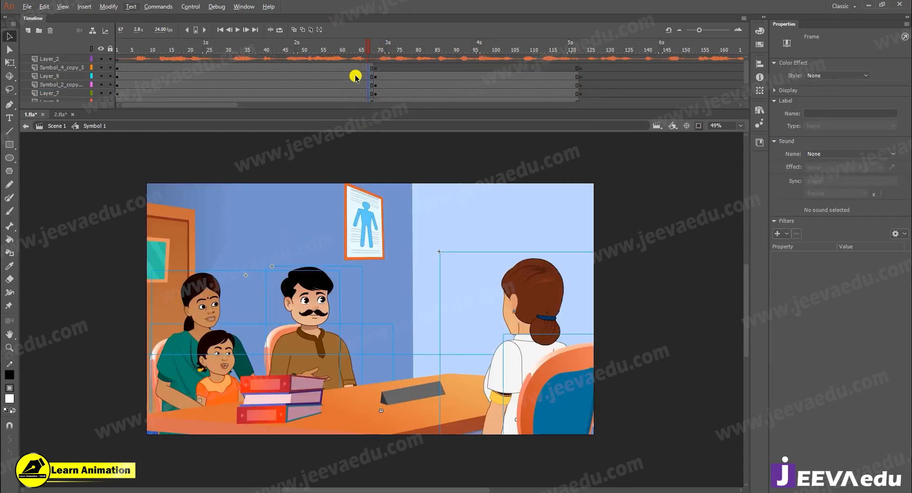
scroll(367, 86, down, 3)
drag(368, 94, 581, 90)
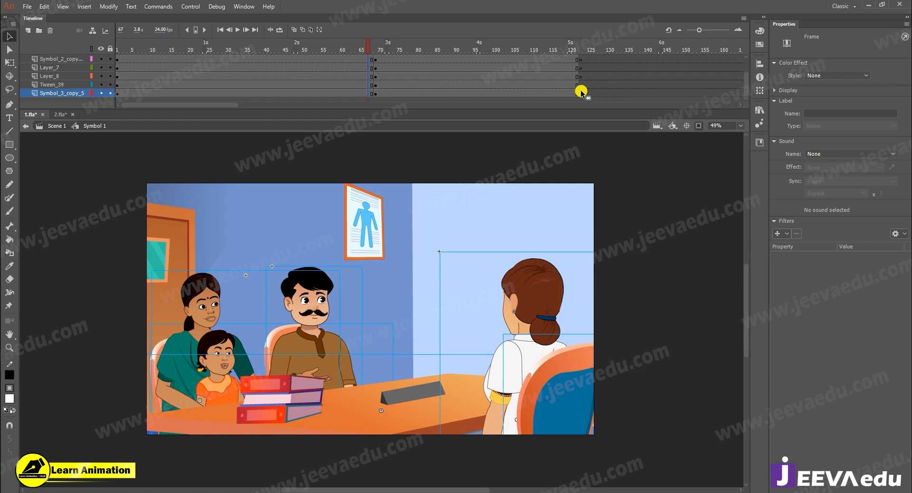
drag(580, 89, 580, 90)
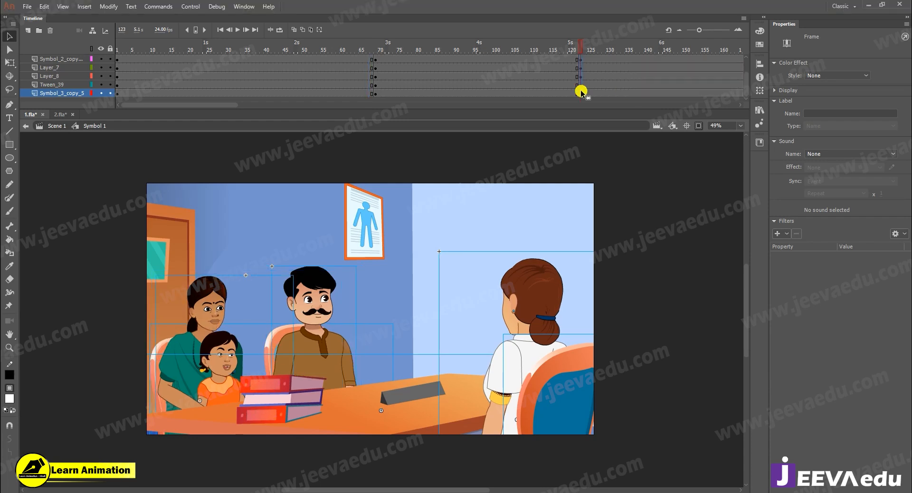
Set the front-view woman with child's loop at frame 123 to start from first frame 123, and play back the sequence
scroll(589, 88, up, 1)
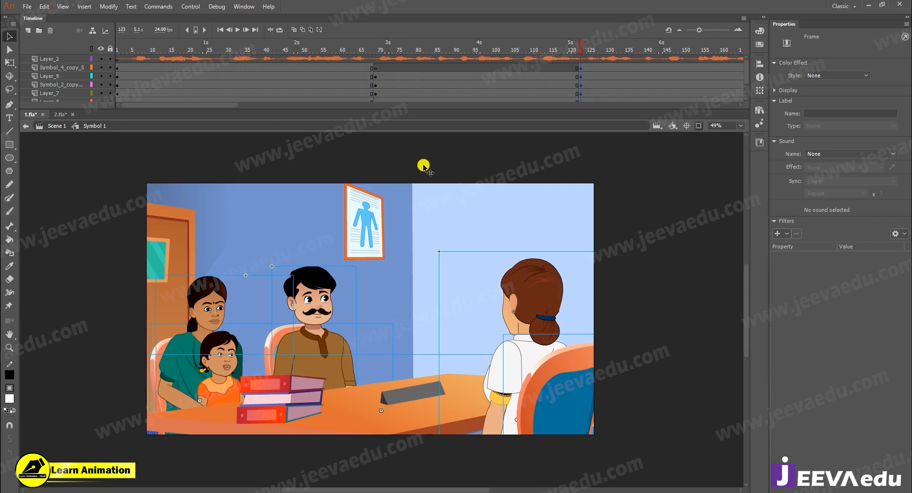
click(516, 68)
click(581, 70)
click(208, 318)
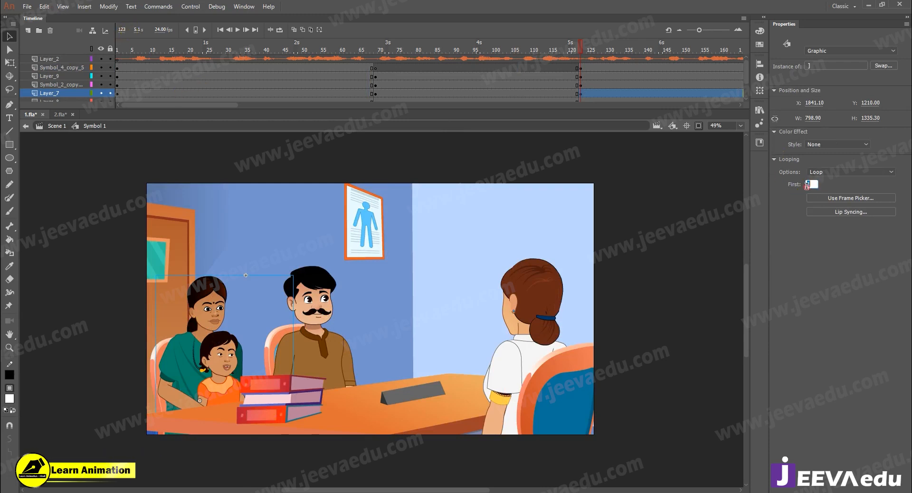
click(815, 200)
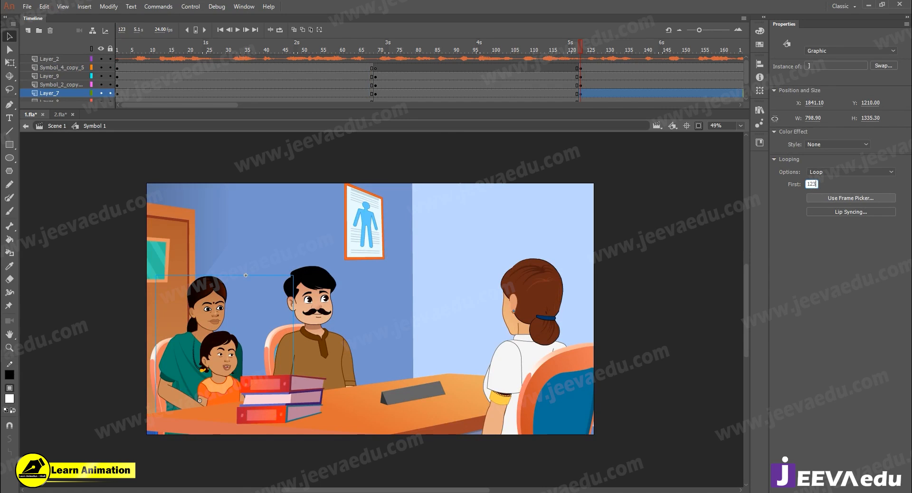
click(839, 230)
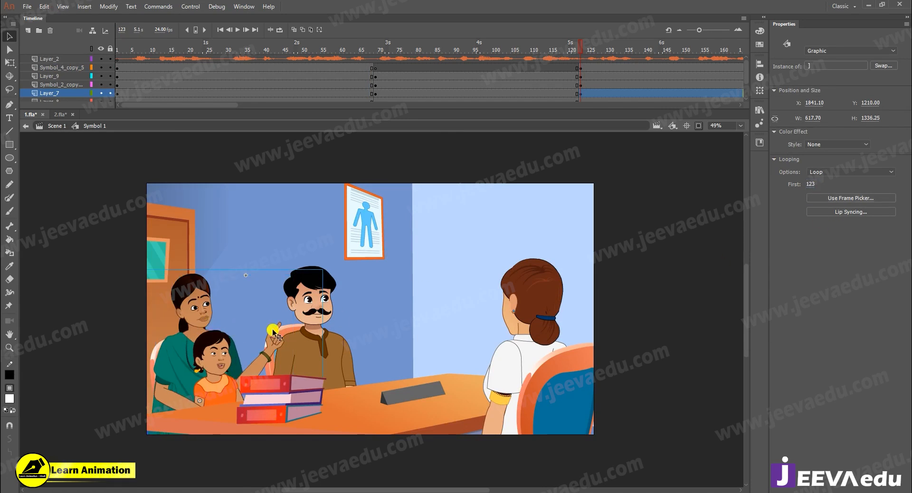
click(314, 307)
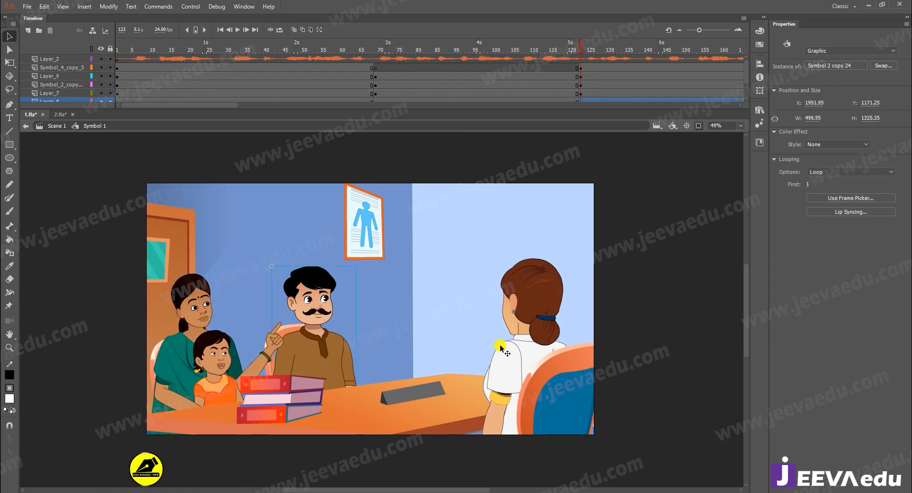
click(518, 320)
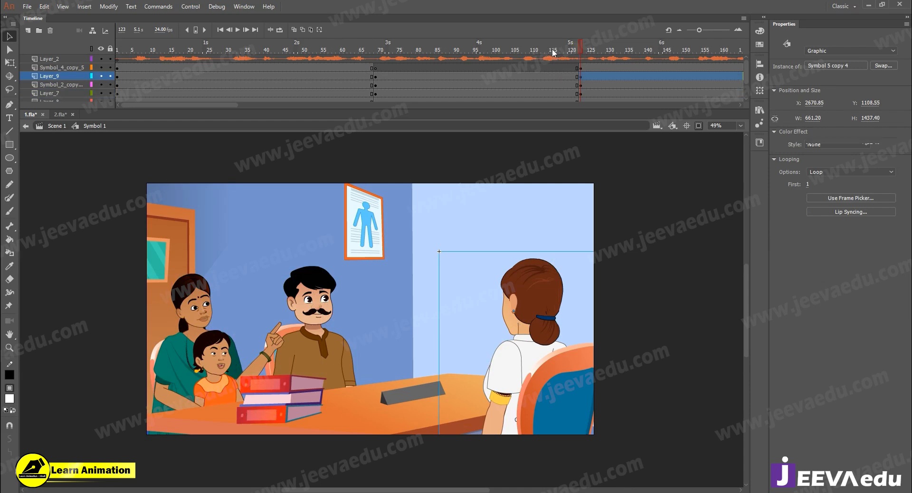
click(231, 74)
key(Return)
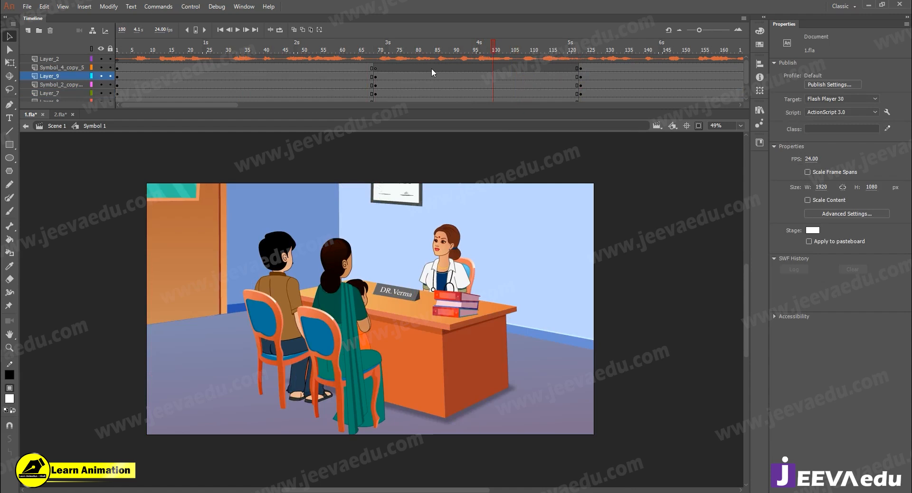
Add keyframes at frame 68 on all the first shot's layers and apply a classic tween from frame 1 to 68
click(370, 71)
click(371, 71)
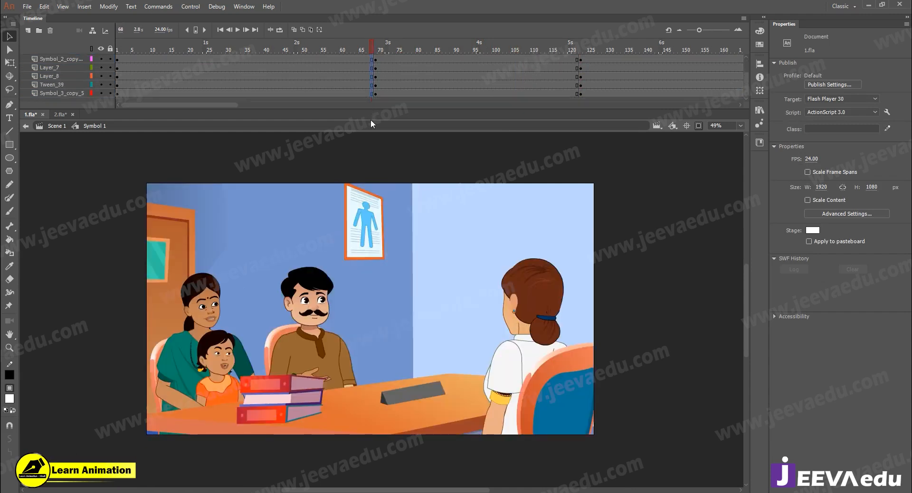
click(374, 88)
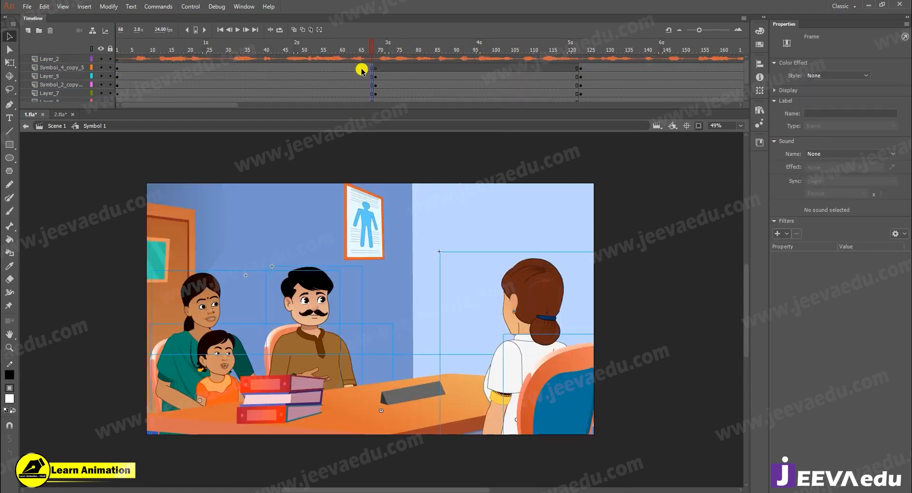
drag(360, 69, 337, 129)
right_click(350, 81)
click(386, 106)
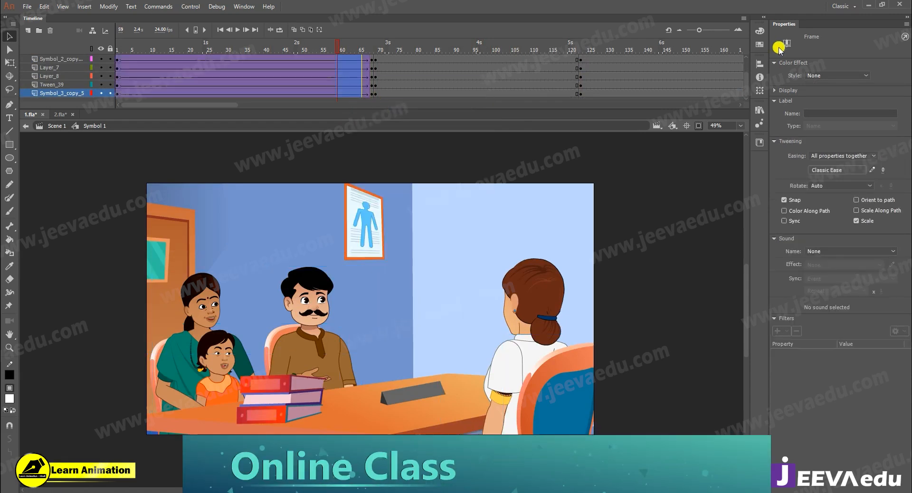
Give the first shot's tweens a custom ease with a gradual start and end, saved as My Ease 1
click(872, 170)
click(466, 368)
drag(544, 322, 572, 343)
click(700, 231)
drag(627, 278, 617, 252)
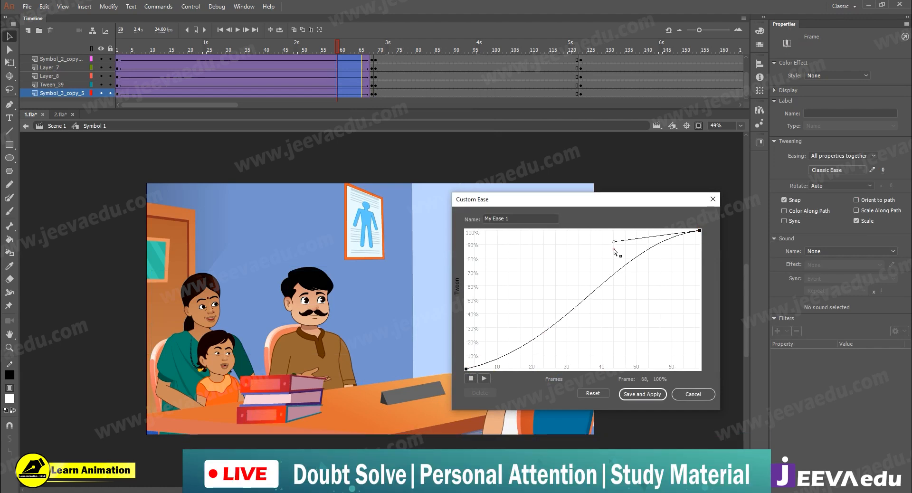
click(642, 394)
Scale all of the first shot's artwork at frame 68 to 105%
scroll(351, 61, up, 2)
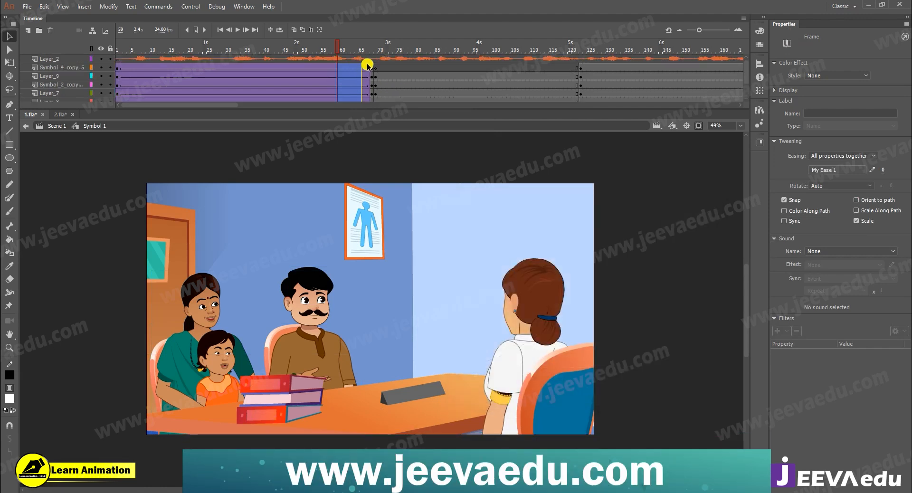
drag(374, 105, 373, 124)
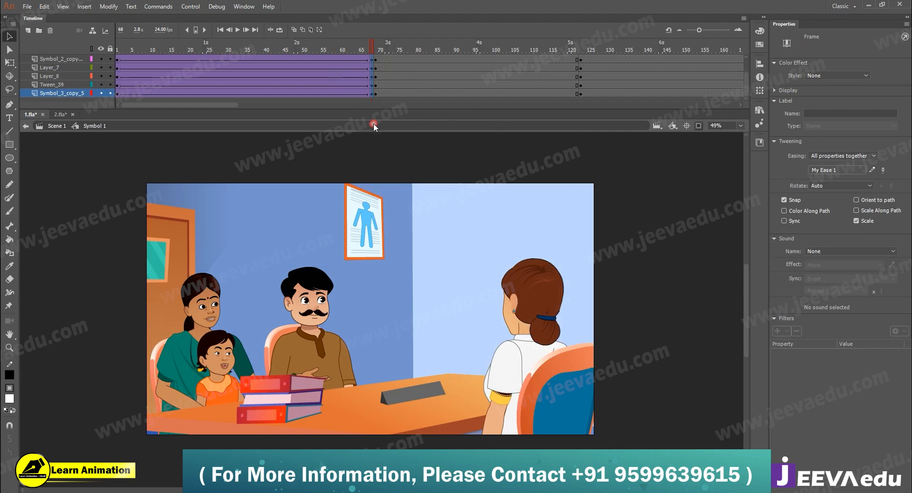
key(ctrl+a)
key(ctrl+alt+s)
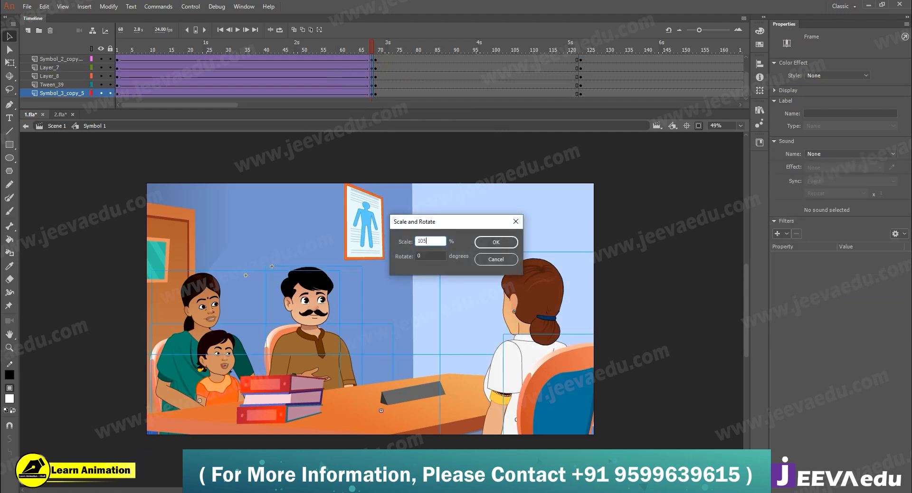
key(Return)
Shift the back-view doctor and her chair at frame 68 slightly outward, away from the seated family
drag(388, 57, 371, 67)
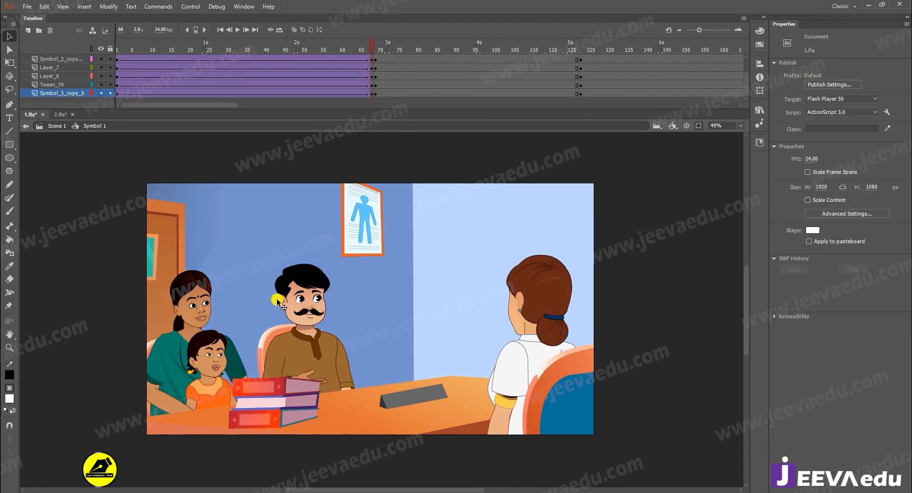
click(555, 371)
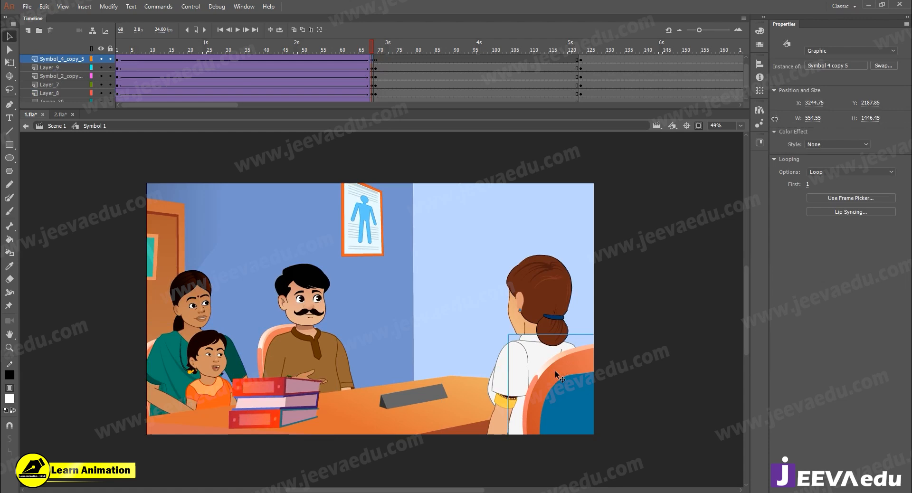
click(544, 338)
drag(545, 337, 548, 341)
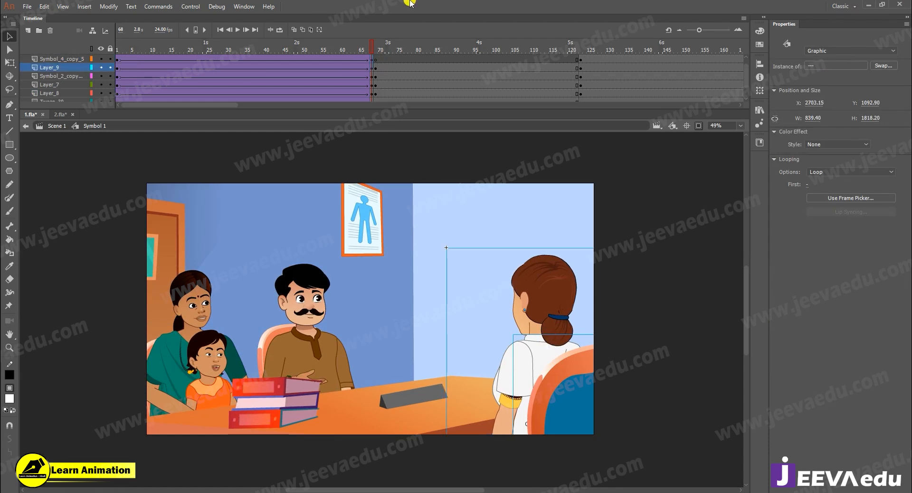
Check the cut between frames 68 and 69 and play back the first shot's camera move
click(383, 51)
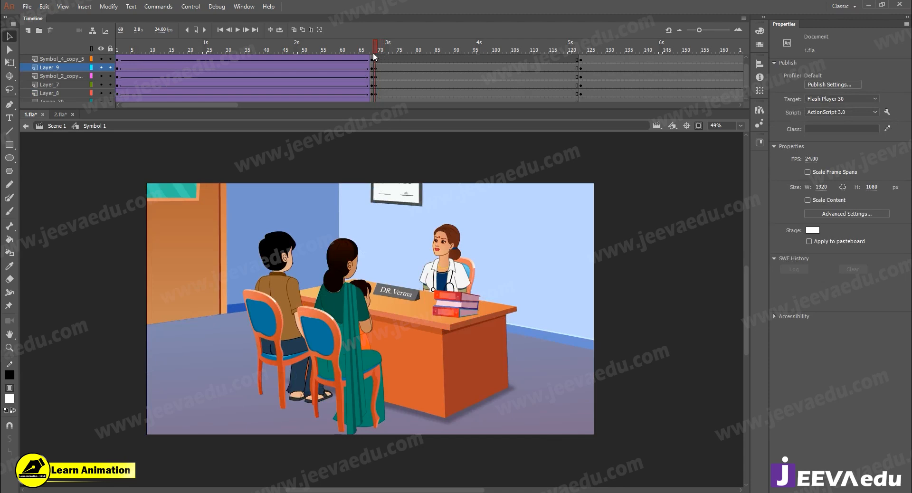
click(364, 51)
click(118, 68)
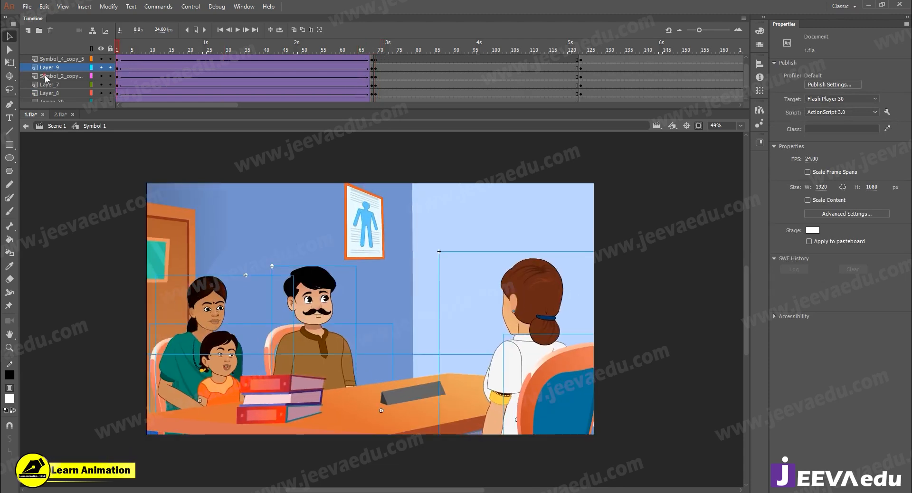
key(Return)
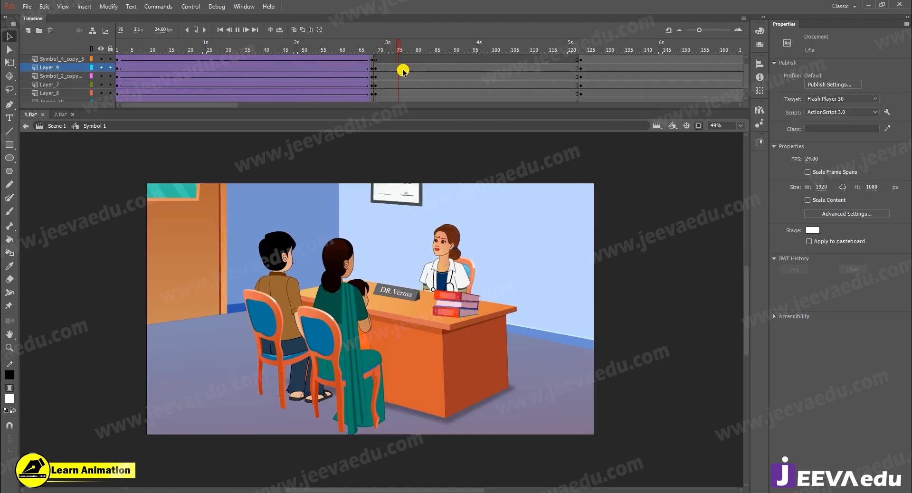
drag(392, 51, 427, 60)
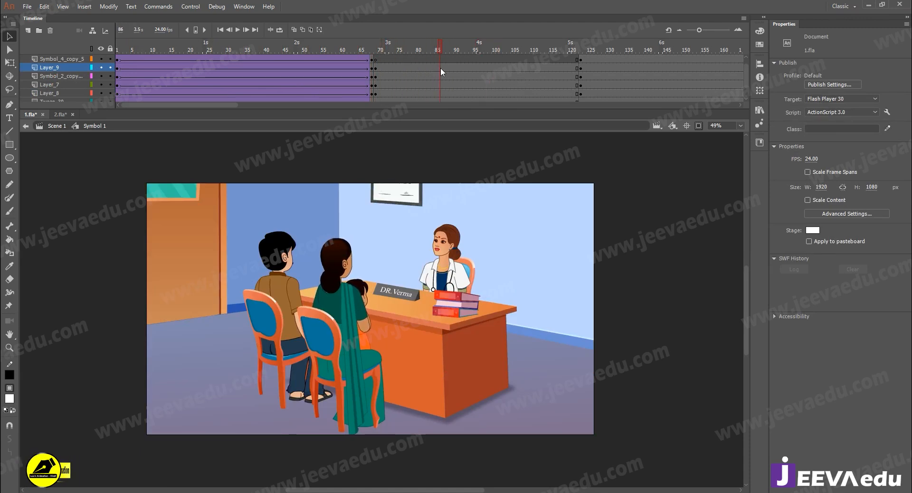
click(441, 68)
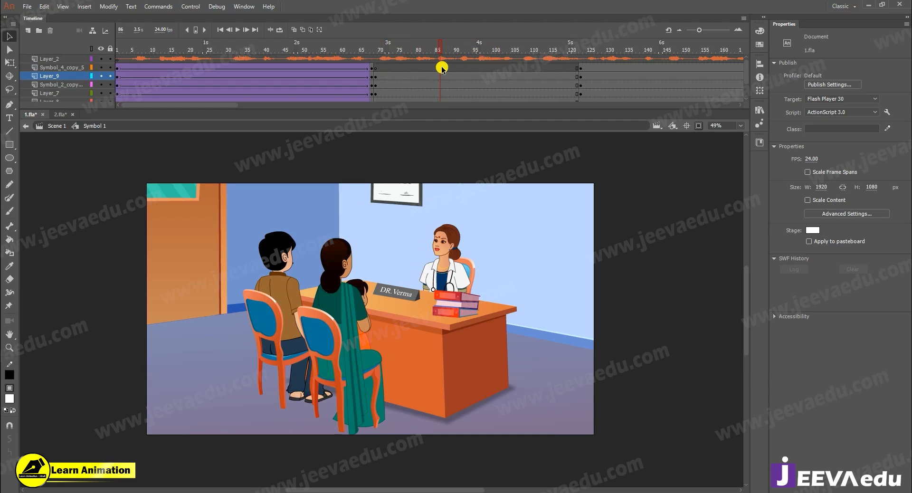
Scrub through the shots and play the sequence from the start into the third shot
click(209, 78)
click(177, 85)
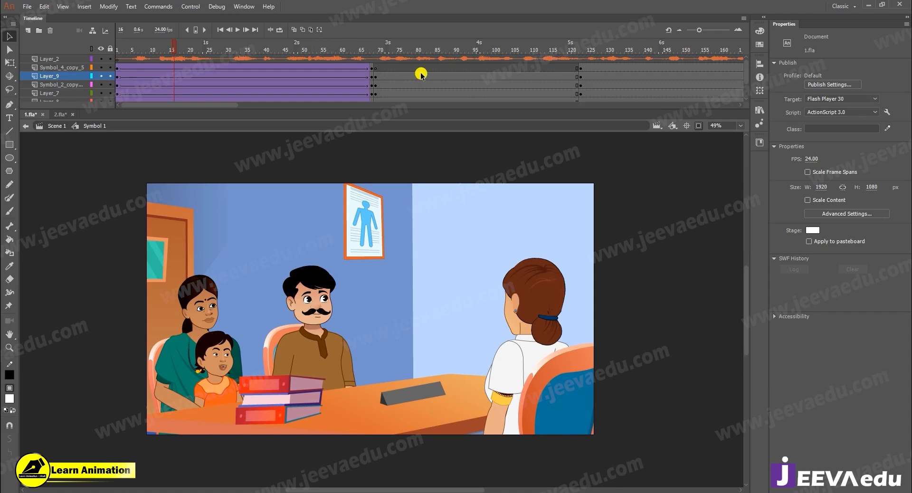
click(384, 58)
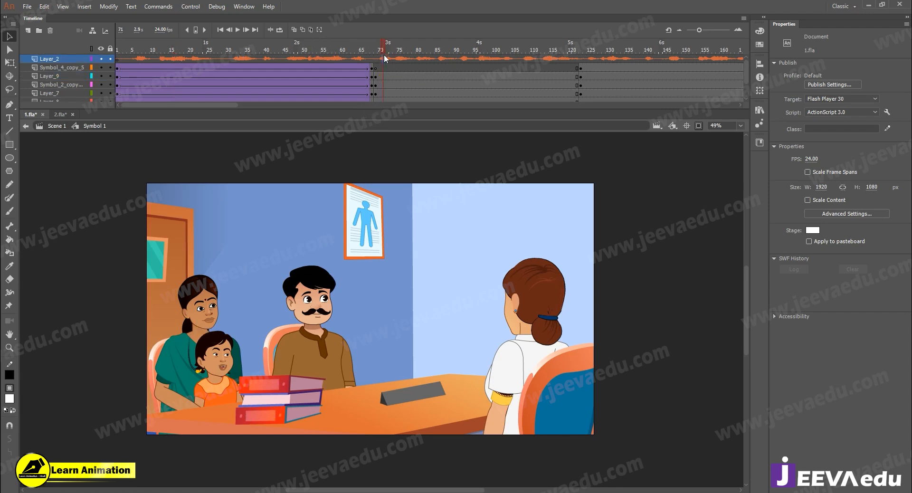
click(441, 59)
drag(441, 58, 494, 67)
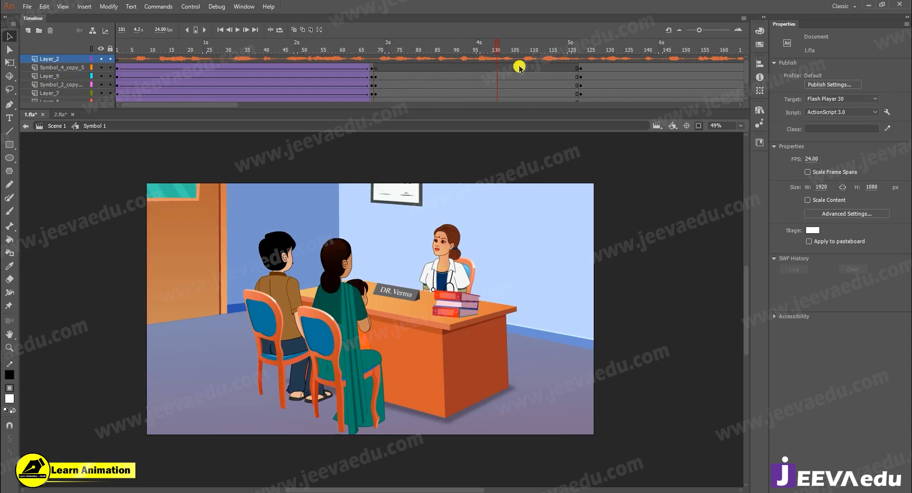
click(118, 76)
key(Return)
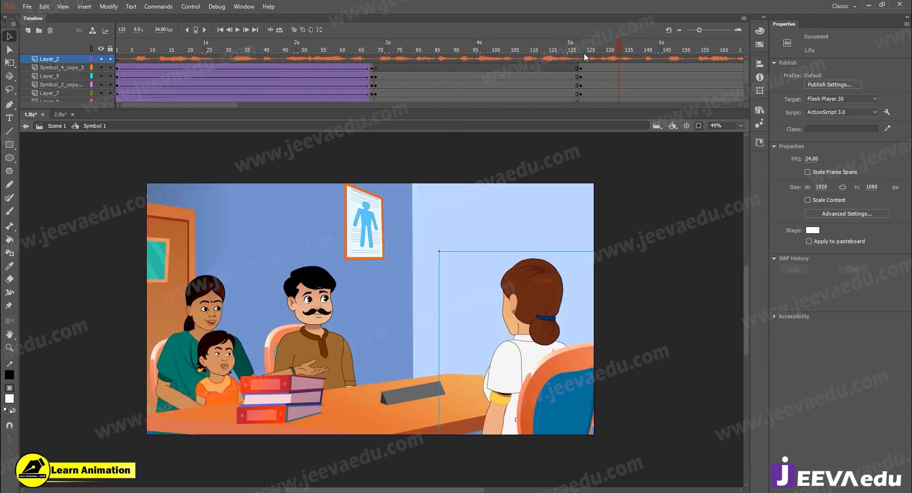
click(643, 58)
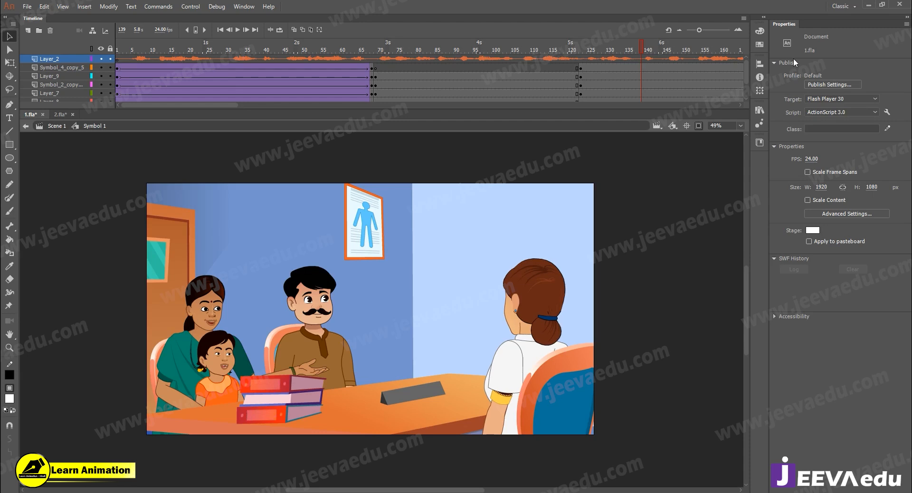
Play back the third shot to find its cut point and add keyframes at frame 164 on all the shot's artwork layers
drag(226, 106, 269, 106)
drag(392, 56, 292, 72)
key(Return)
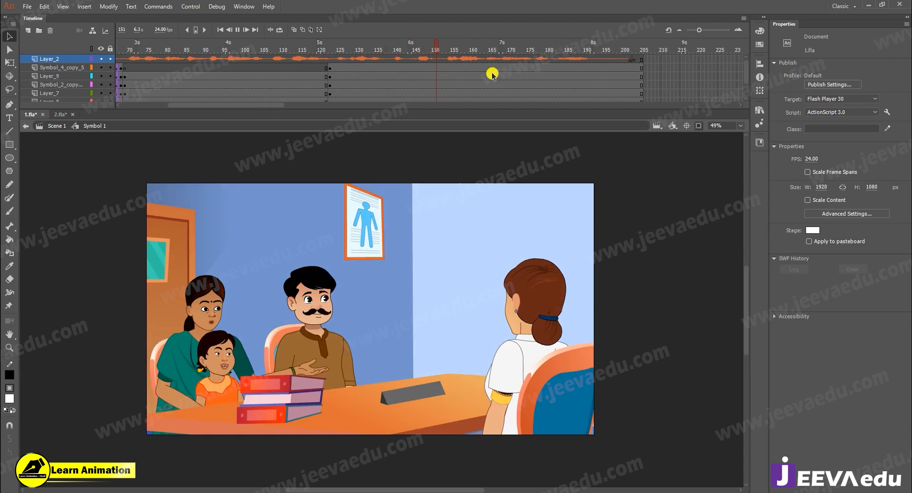
key(Return)
scroll(483, 65, down, 1)
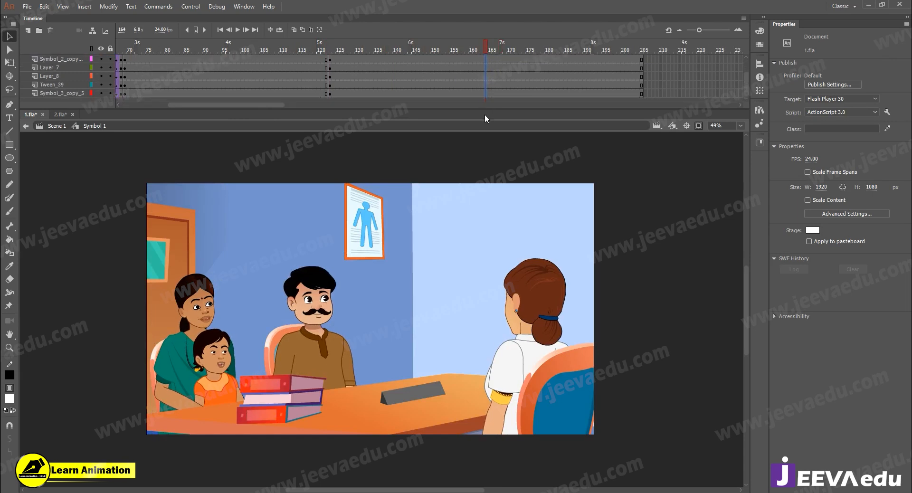
drag(488, 73, 491, 79)
scroll(488, 67, up, 1)
key(F6)
Delete the back-view doctor from the third shot's frames starting at 123
click(339, 93)
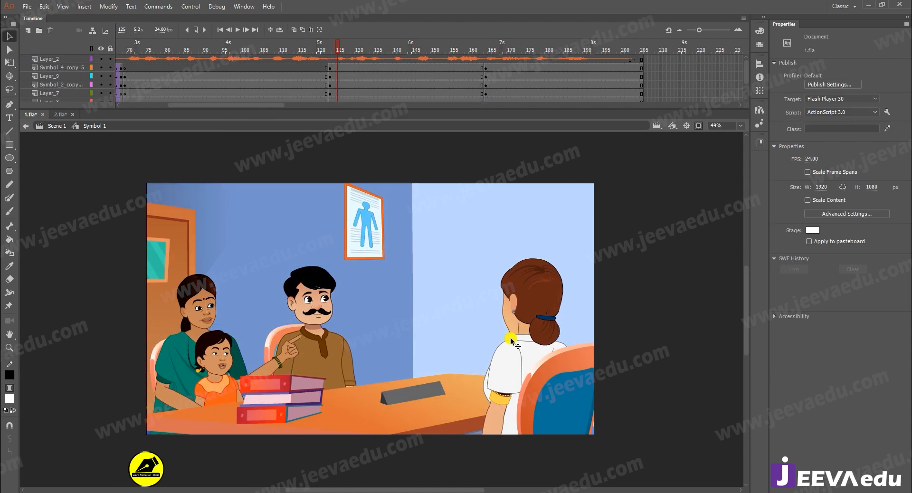
click(522, 349)
key(Delete)
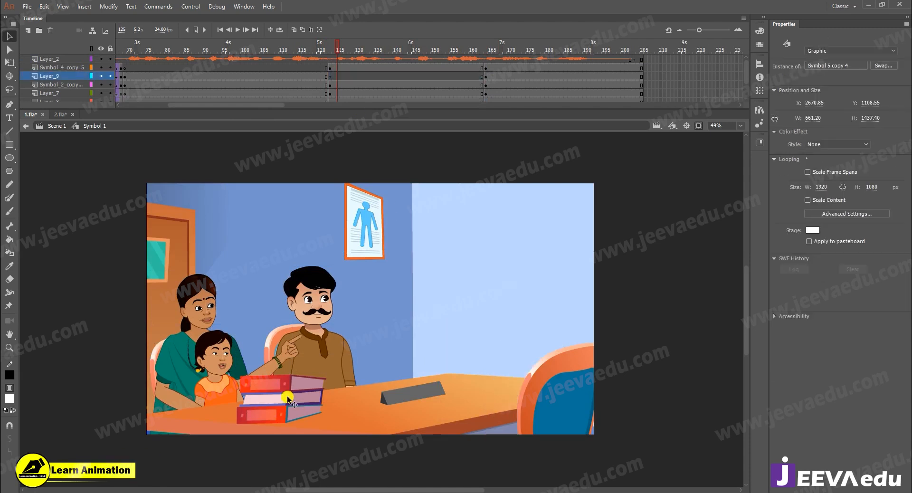
Enlarge the third shot's remaining artwork by 150% twice
click(283, 396)
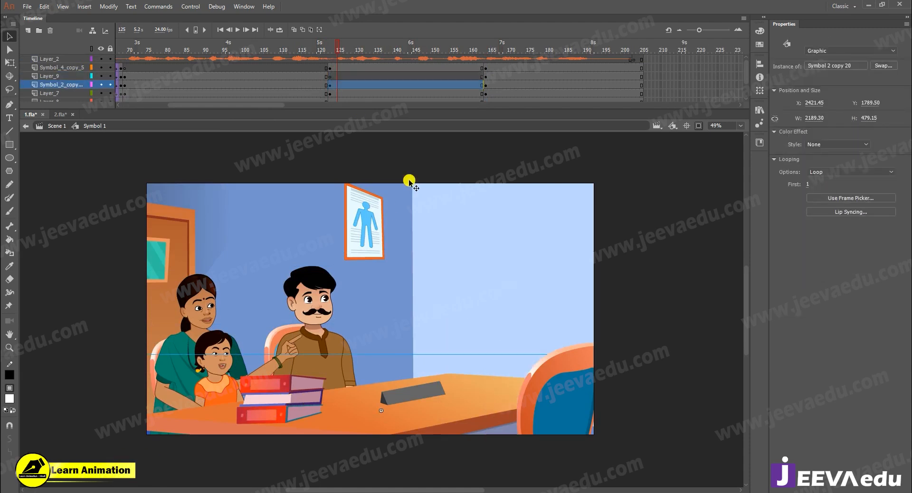
drag(350, 78, 366, 146)
key(ctrl+alt+s)
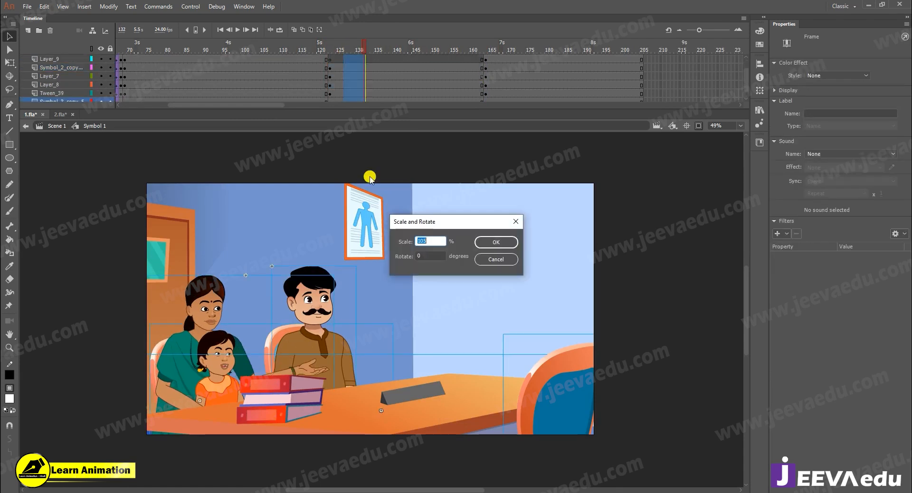
text(150)
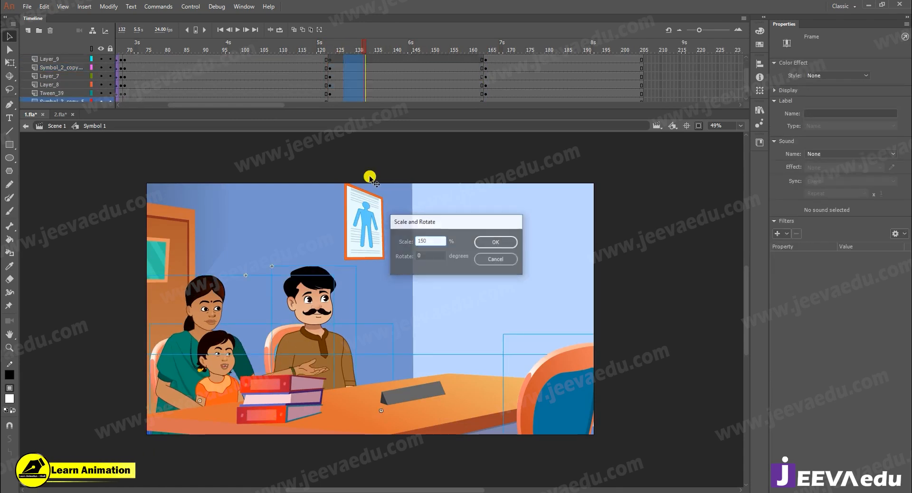
key(Return)
key(ctrl+alt+s)
key(Return)
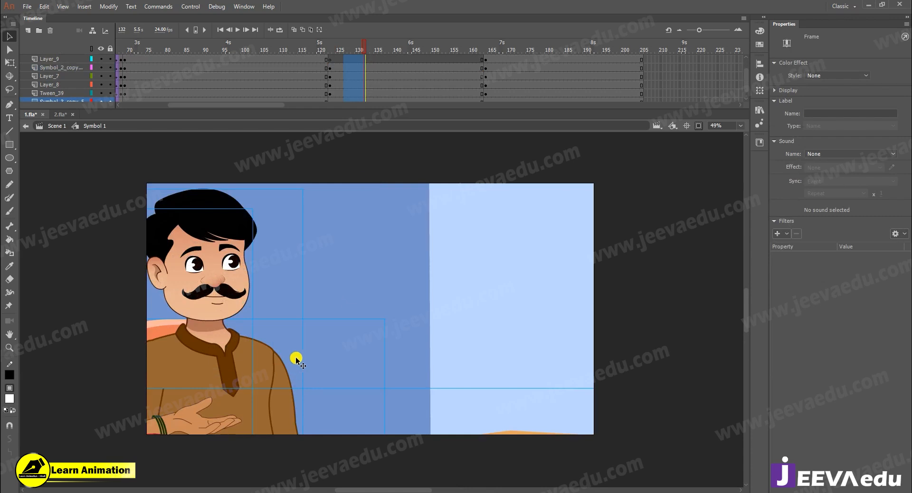
Reposition the enlarged artwork to frame the woman and child, scaling it by a further 105% twice
click(530, 347)
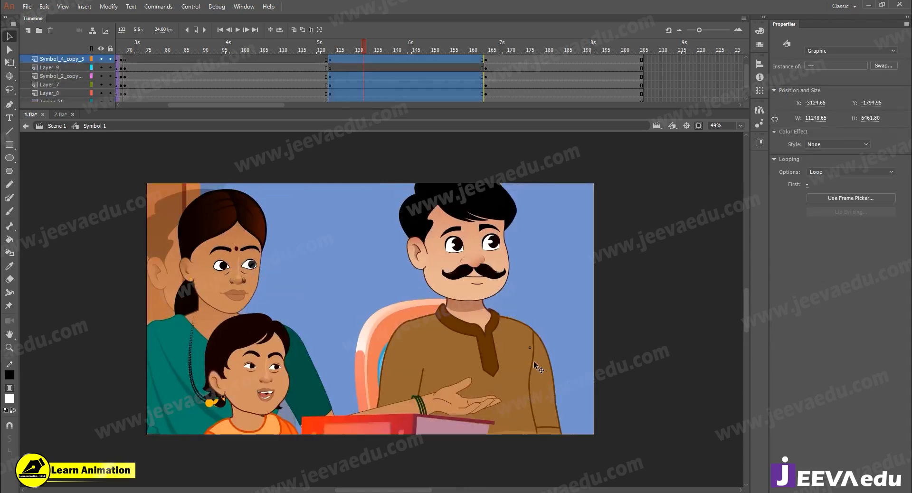
drag(629, 368, 645, 381)
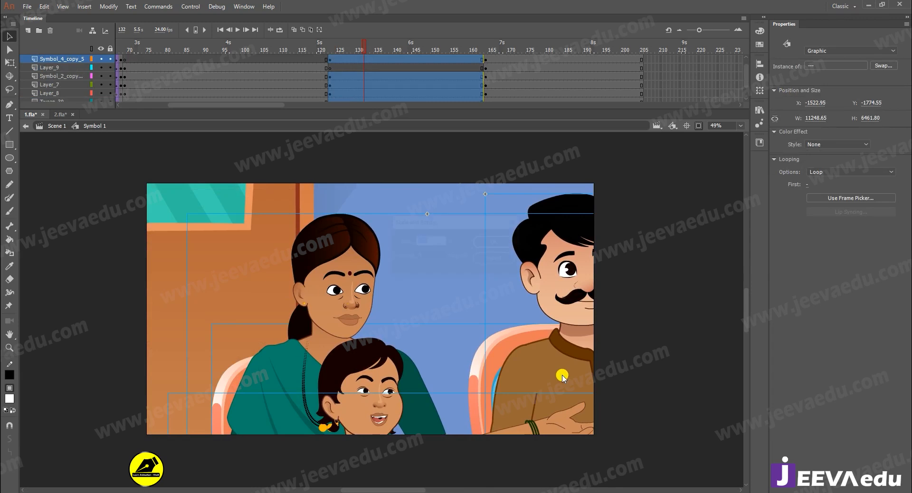
key(ctrl+alt+s)
text(105)
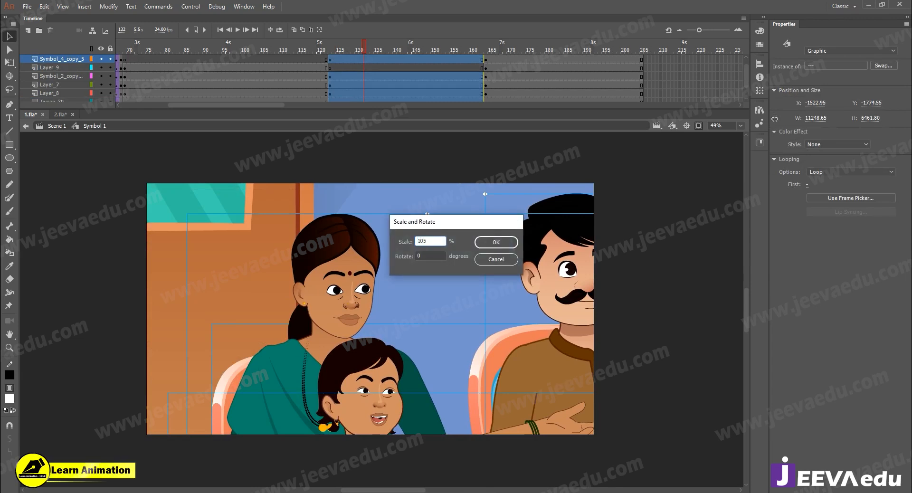
key(Return)
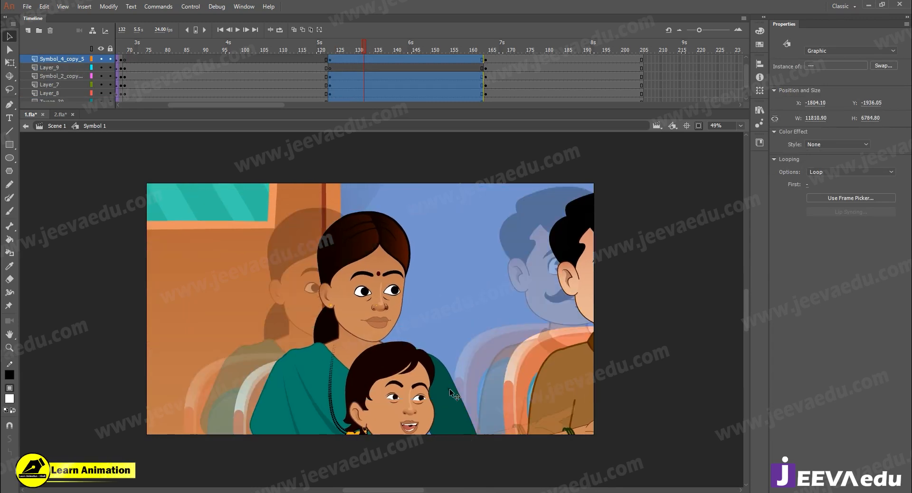
click(451, 391)
key(ctrl+alt+s)
key(Return)
drag(389, 403, 415, 390)
click(397, 134)
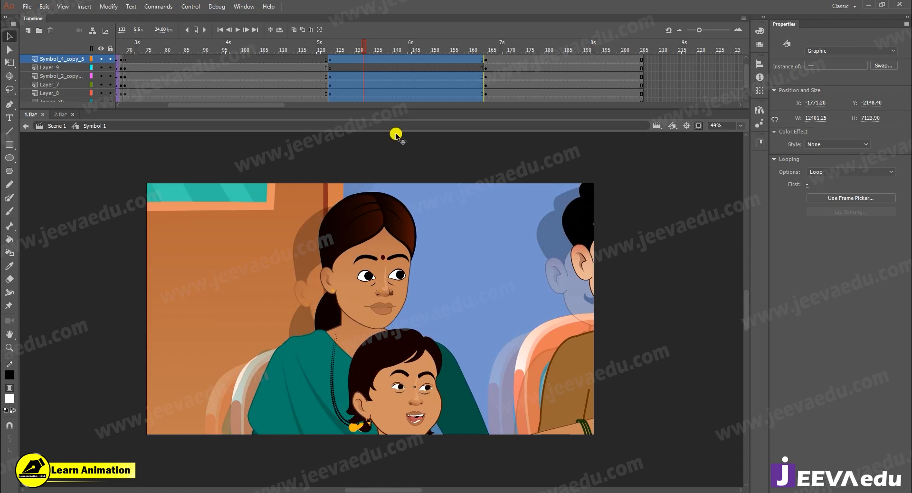
Delete the man at frame 123 with off-stage artwork shown, and break apart the chairs symbol to remove his chair
drag(343, 51, 330, 51)
click(700, 126)
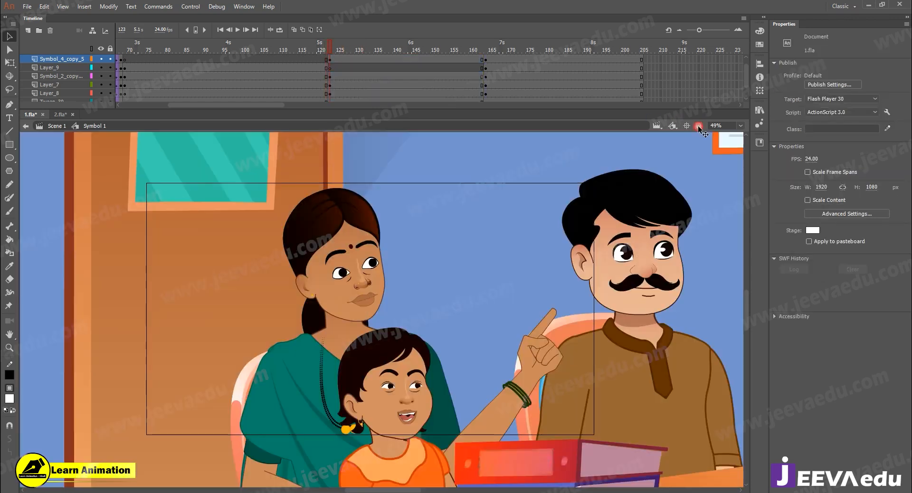
click(632, 335)
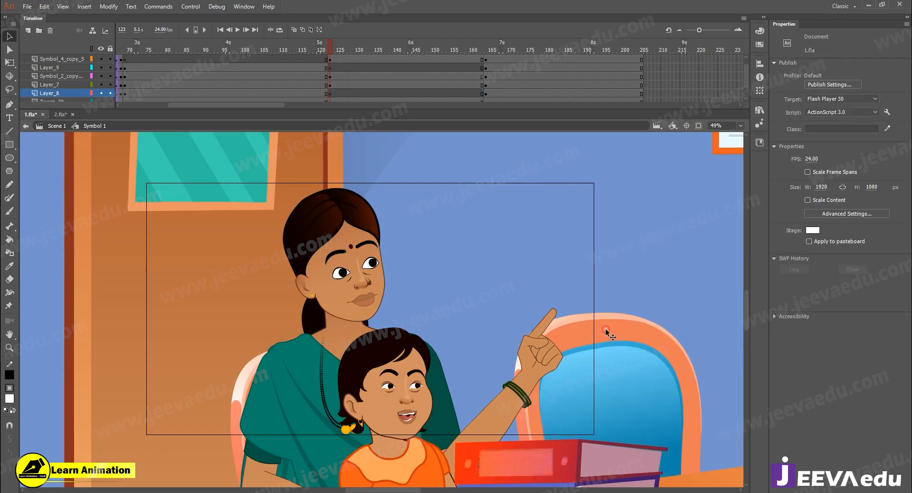
click(605, 329)
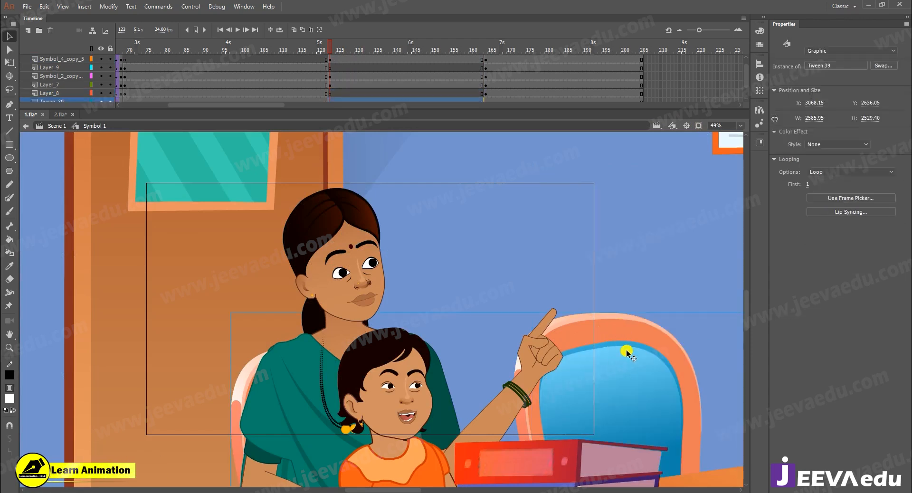
click(628, 383)
click(637, 382)
key(Delete)
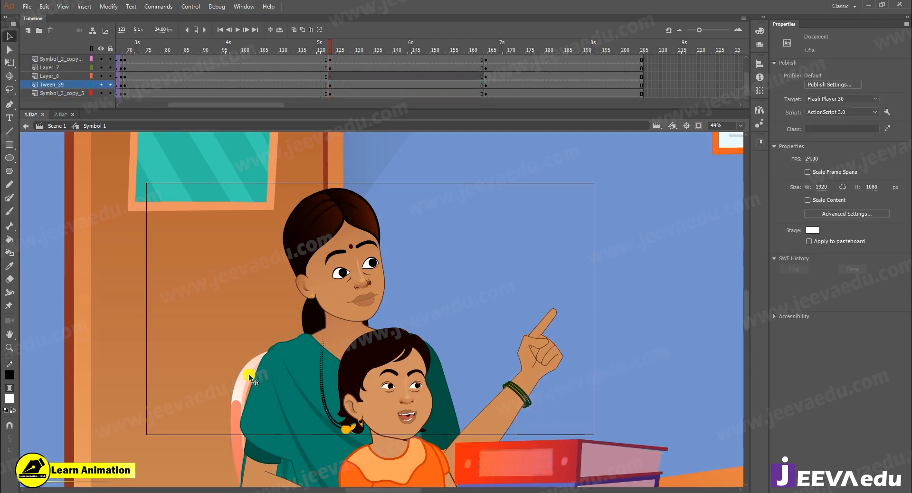
Convert the woman's chair at frame 123 into a graphic symbol and clip the artwork outside the stage
click(249, 375)
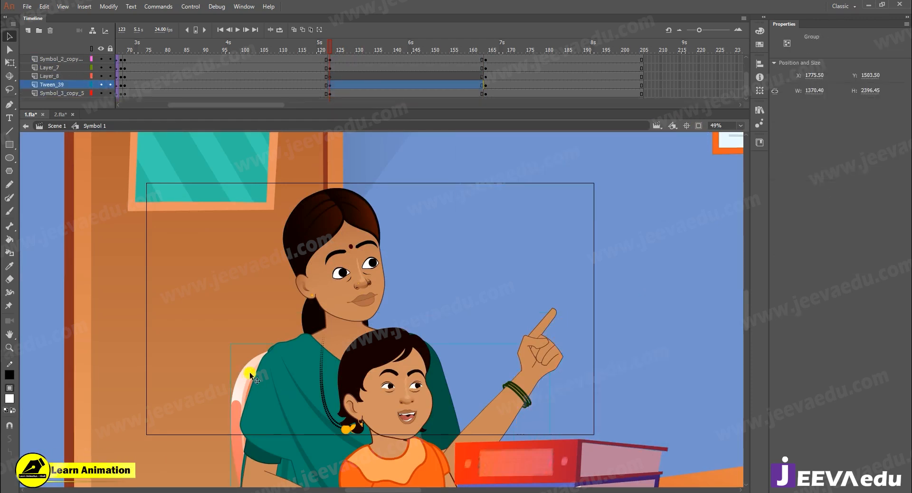
click(698, 125)
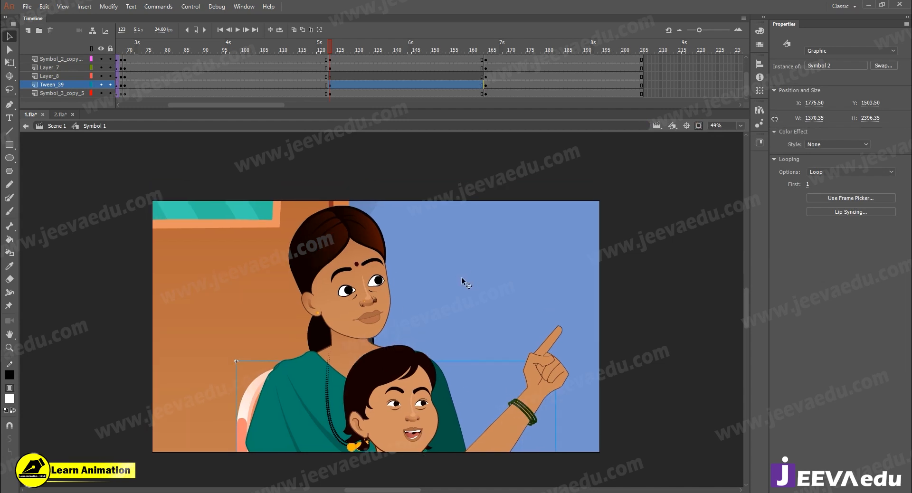
Shift the close-up's background artwork at frame 123 down and rightward behind the woman and child, and scrub through the shot
click(463, 281)
drag(433, 281, 495, 317)
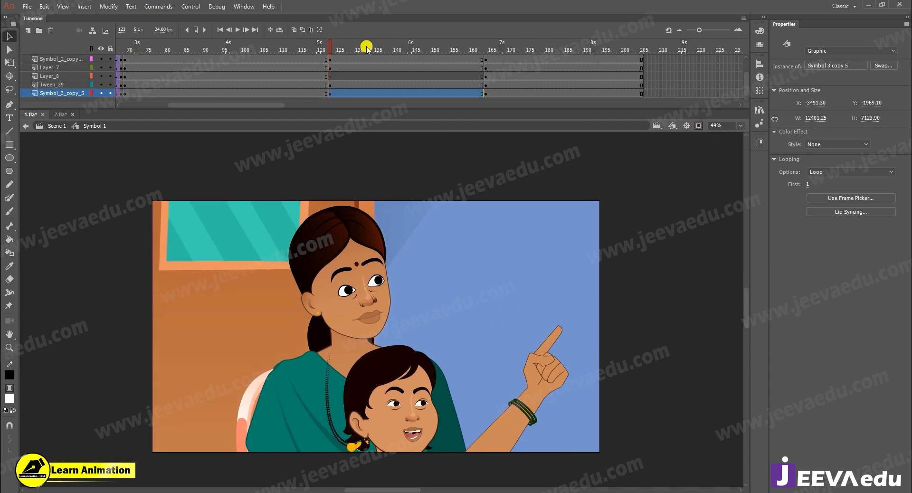
click(302, 50)
drag(331, 59, 369, 69)
click(398, 73)
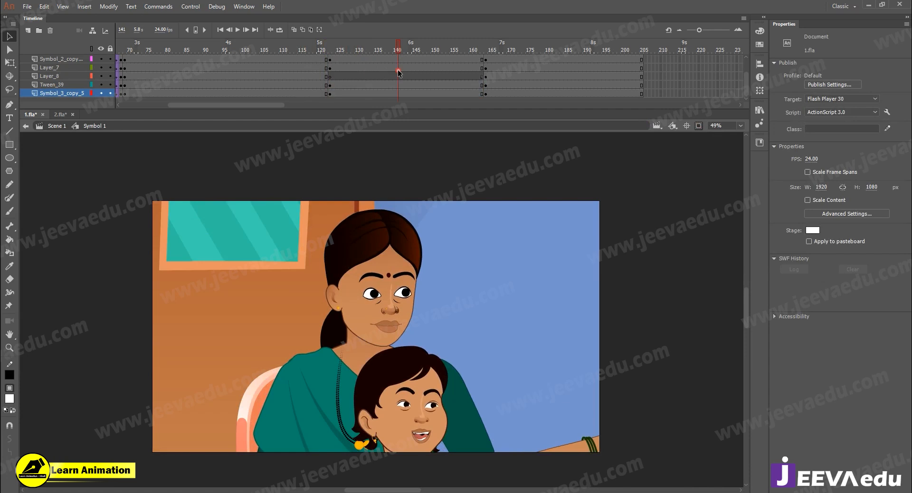
Play back the close-up and the shot following it to review the animation through the end of the timeline
click(409, 45)
scroll(362, 66, up, 2)
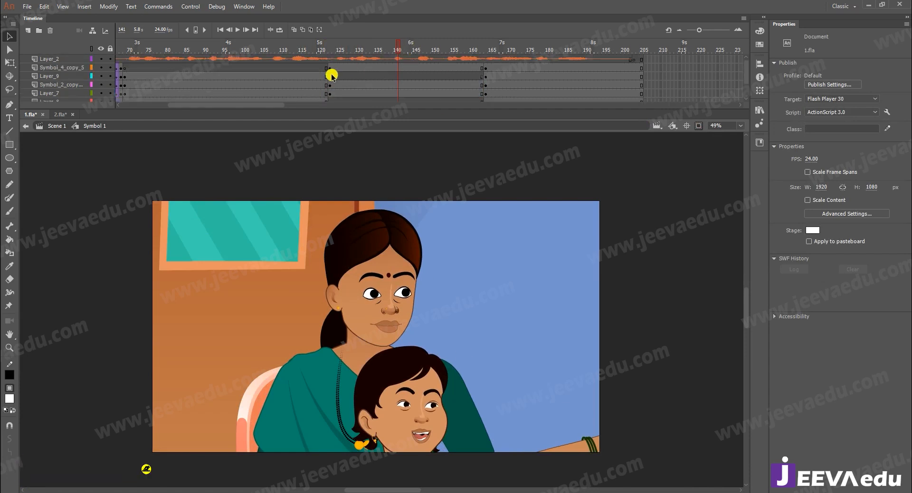
key(Return)
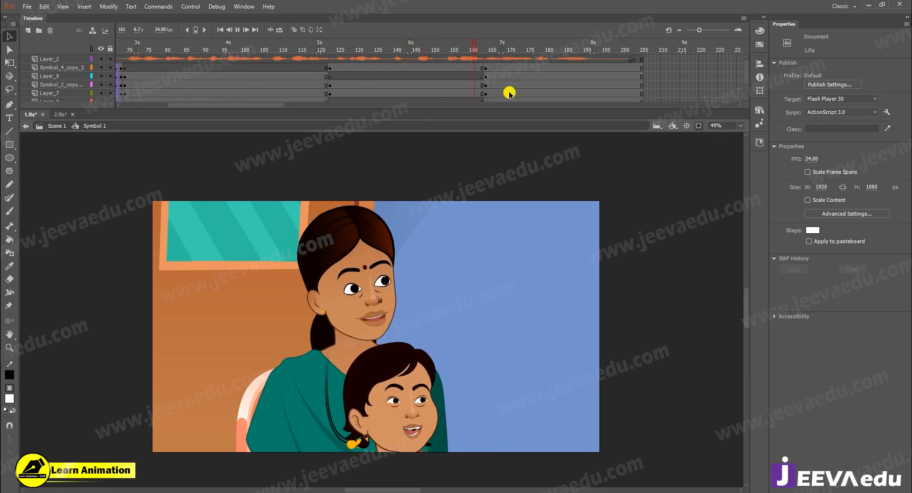
key(Return)
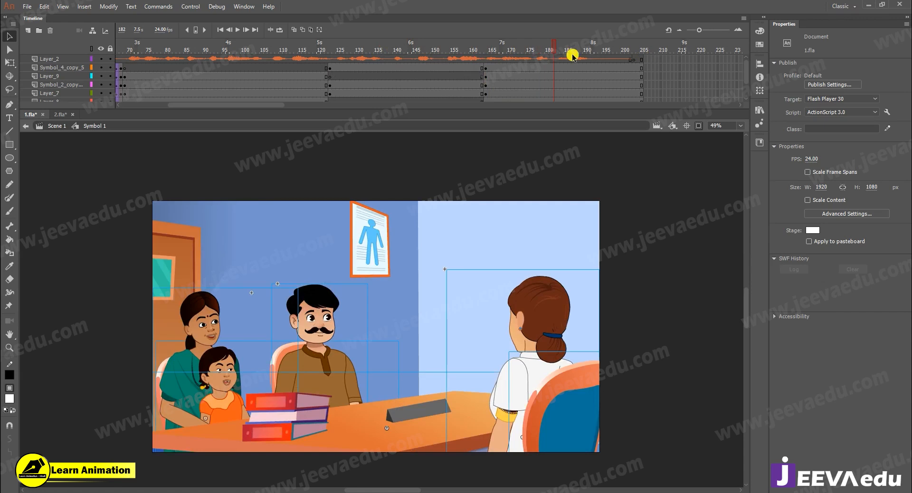
key(Return)
Compare the last shot's end and start, frames 205 and 164, and inspect the doctor and man instances at frame 164
click(644, 68)
scroll(643, 86, down, 3)
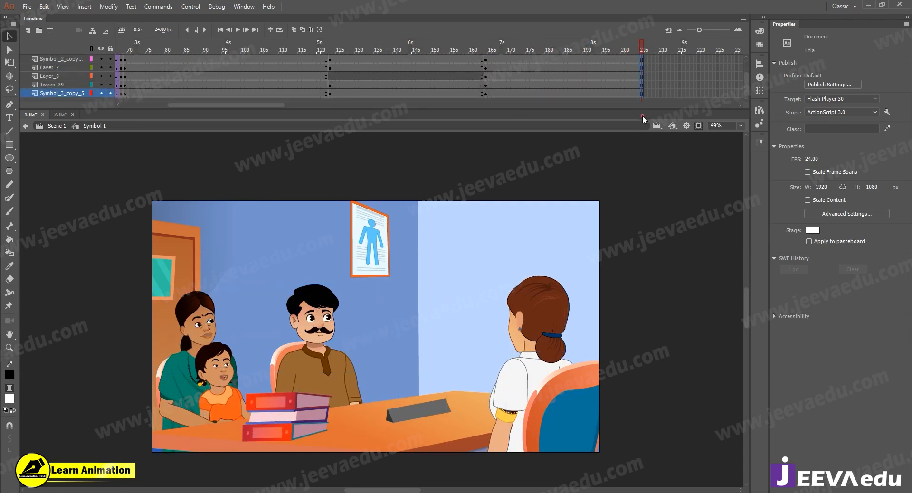
drag(641, 93, 490, 68)
scroll(650, 68, up, 3)
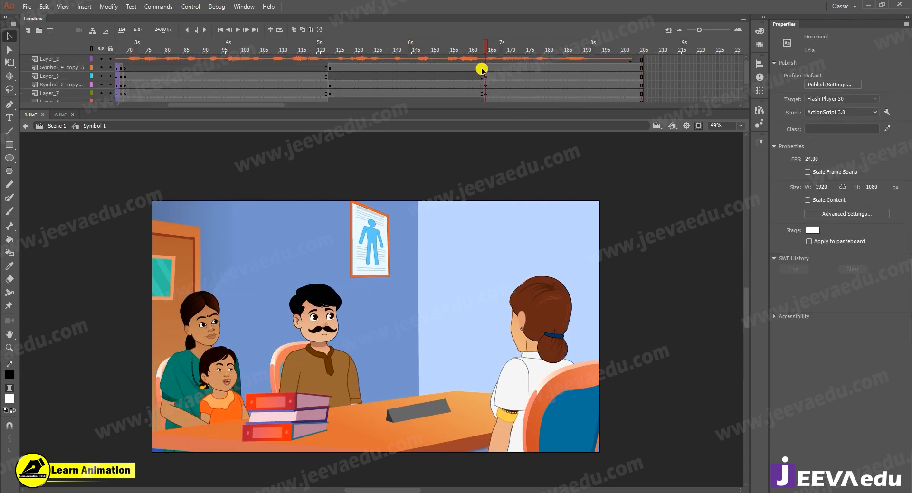
click(534, 313)
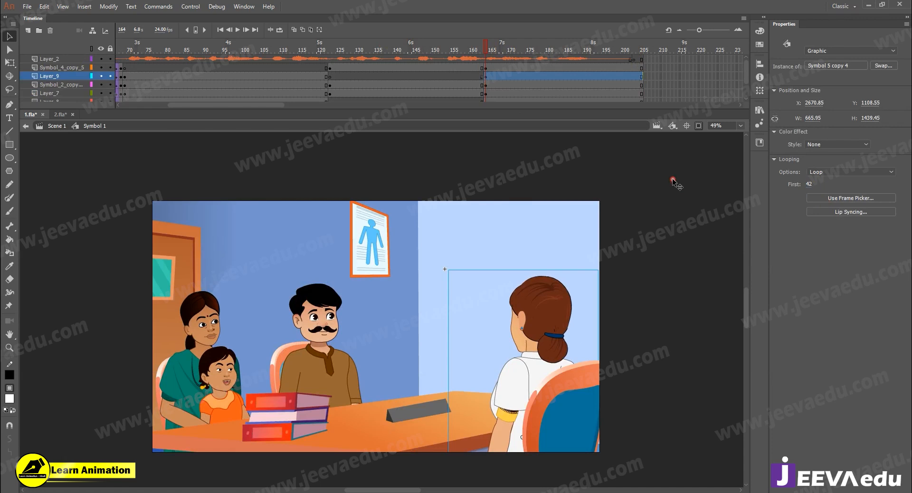
click(303, 338)
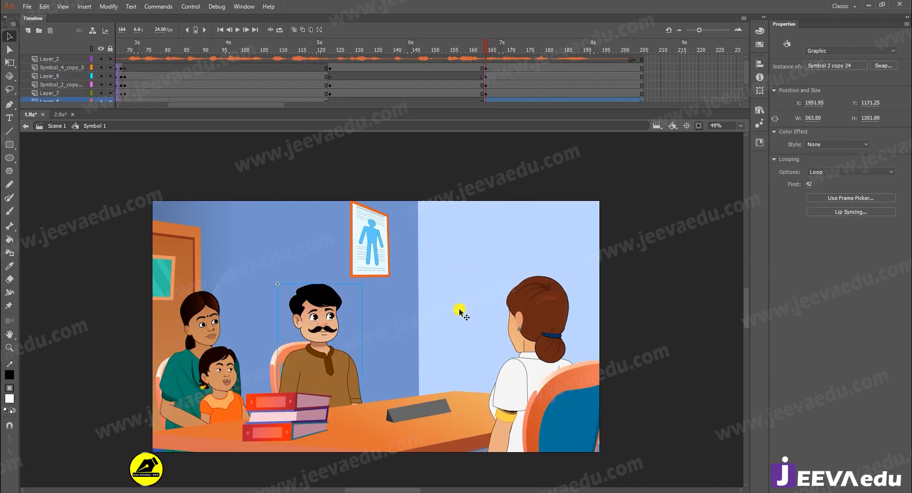
Insert keyframes at frame 205 on all artwork layers and create classic tweens from frame 164
click(641, 100)
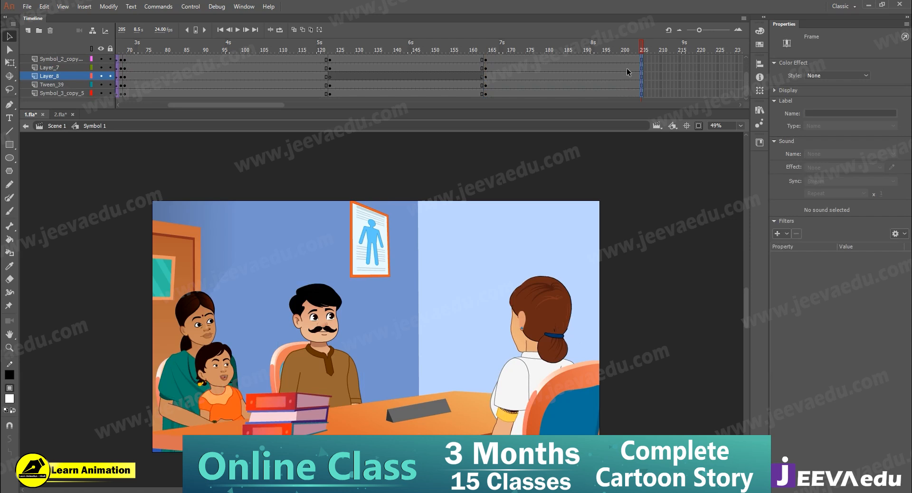
click(624, 50)
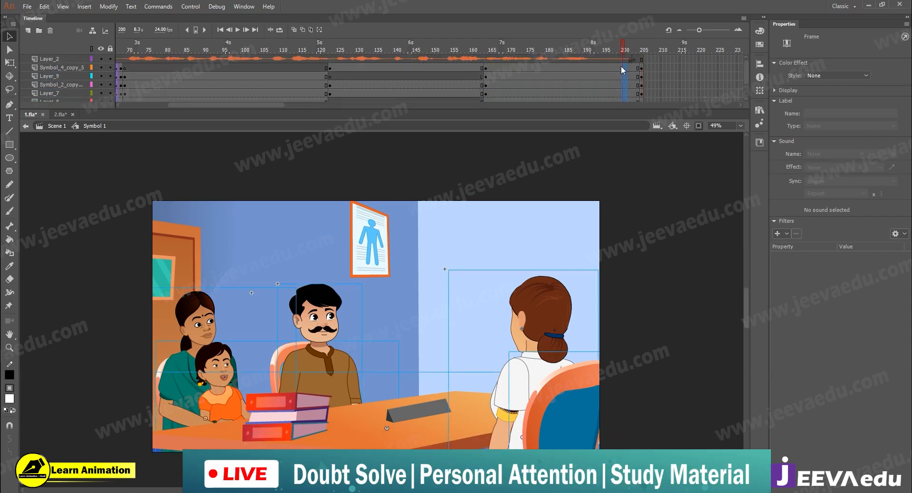
right_click(621, 67)
click(652, 92)
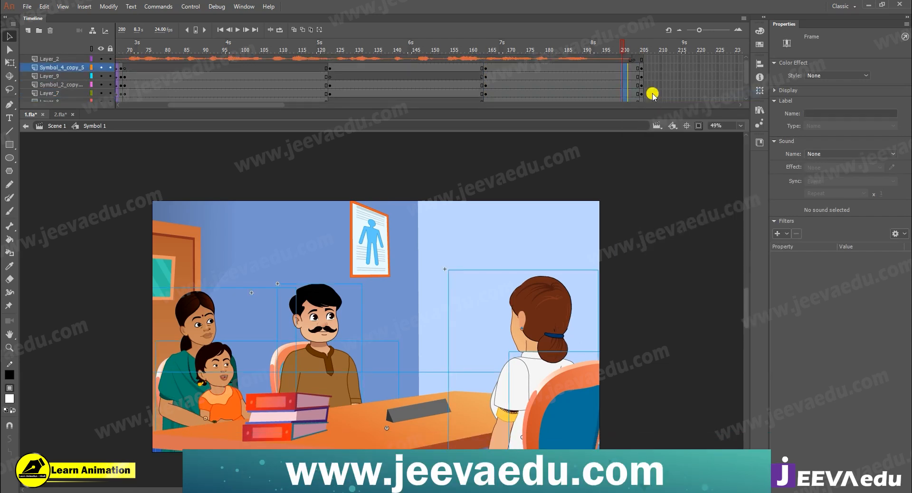
Scale all the artwork at frame 205 by 105% for a slow push-in, and play back the animation
click(643, 68)
scroll(641, 86, down, 3)
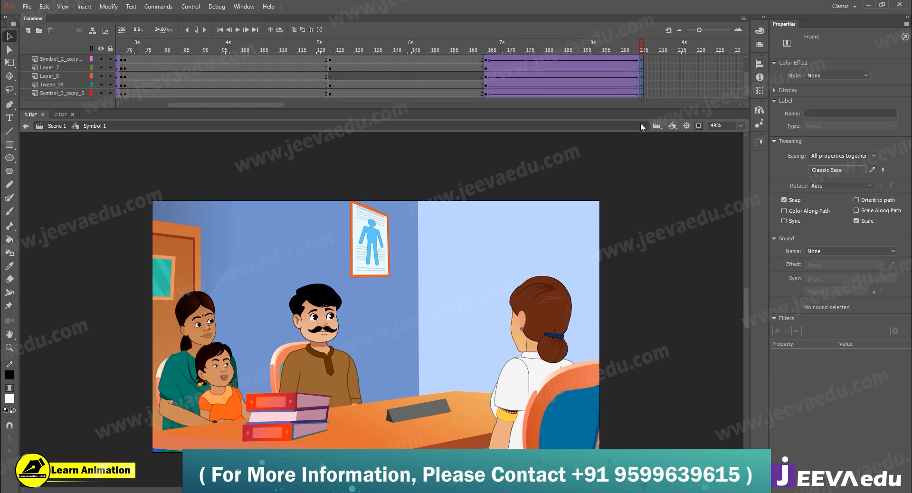
click(513, 319)
key(ctrl+alt+s)
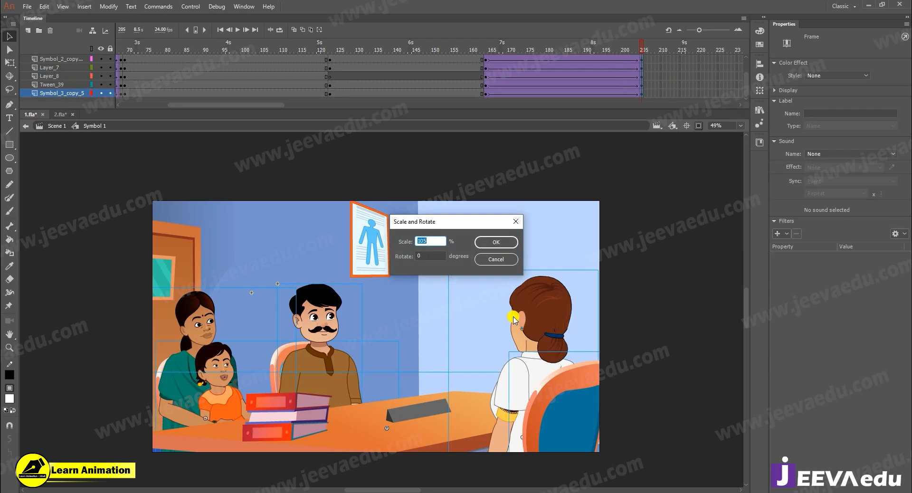
key(Return)
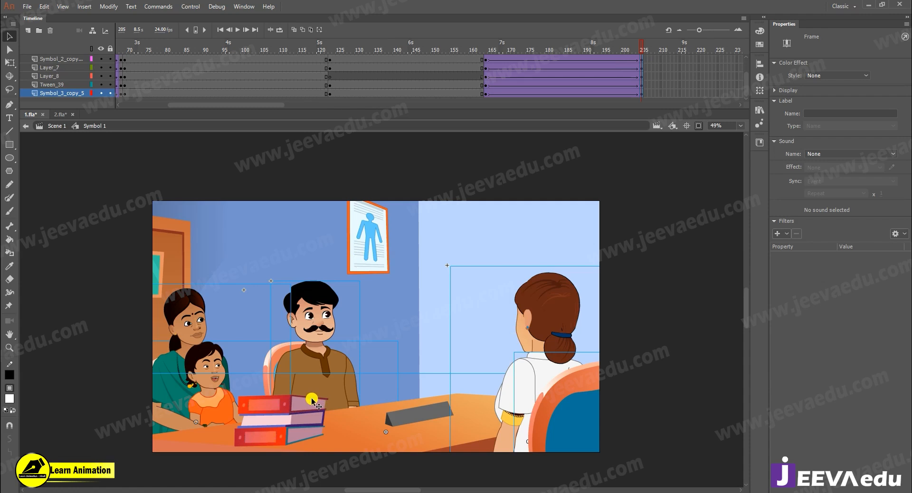
scroll(585, 75, up, 1)
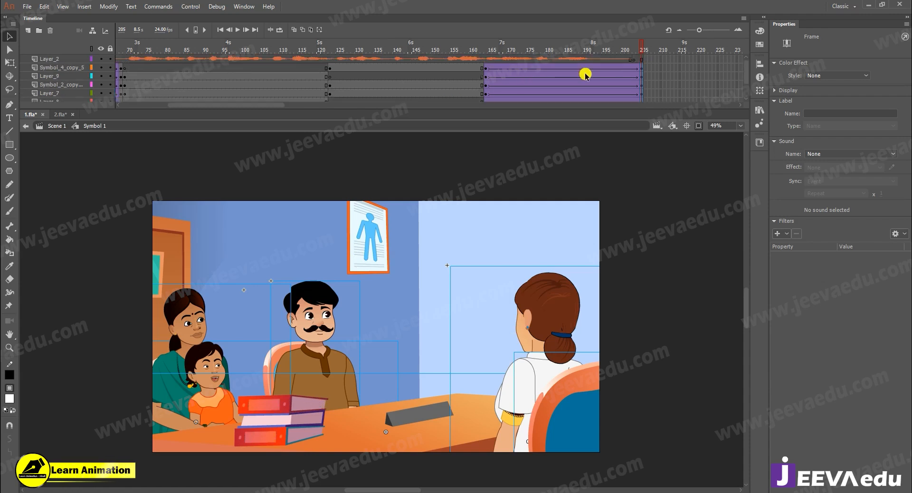
key(Return)
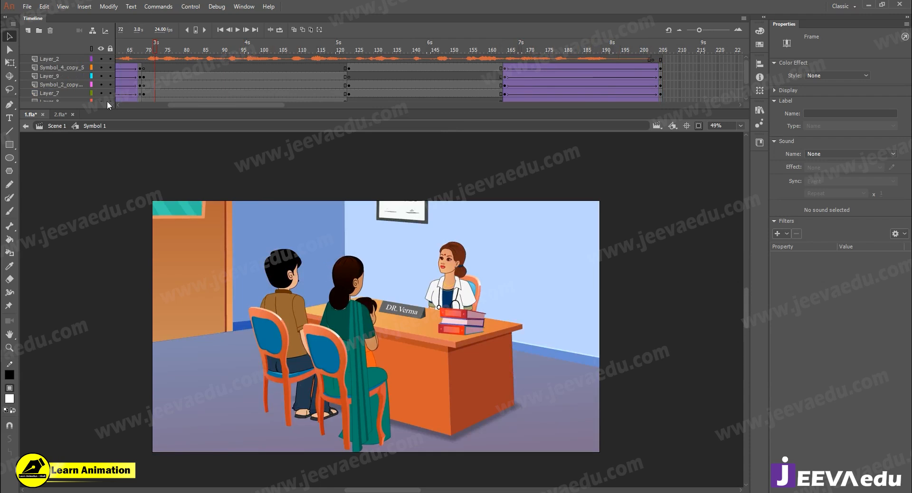
Insert keyframes at frame 122 on all artwork layers and create classic tweens across the second shot
click(365, 84)
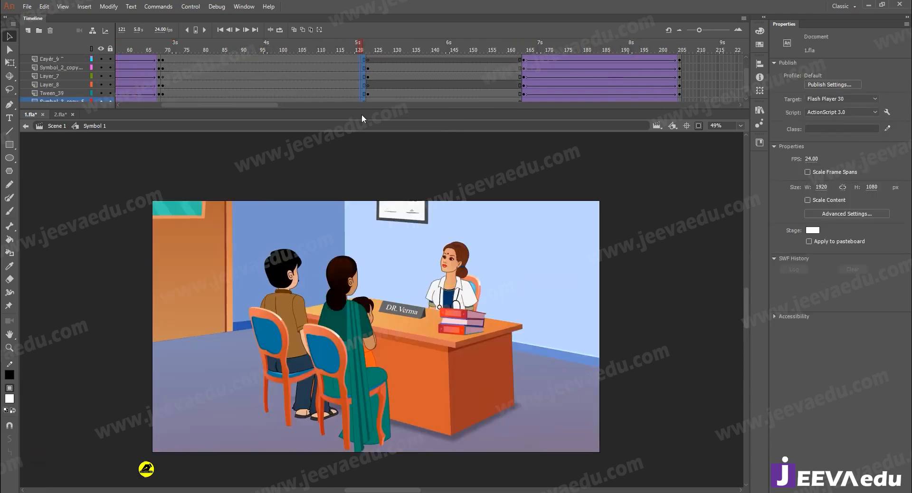
click(353, 77)
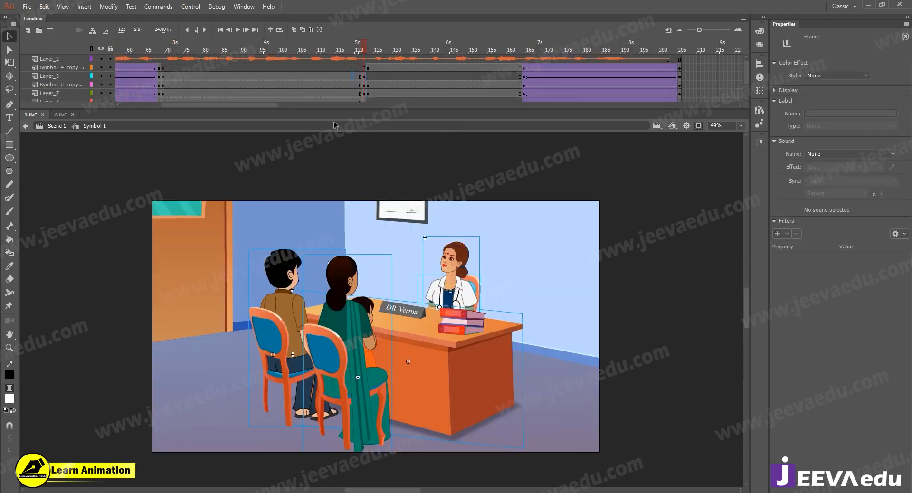
drag(352, 77, 327, 141)
right_click(340, 84)
click(381, 107)
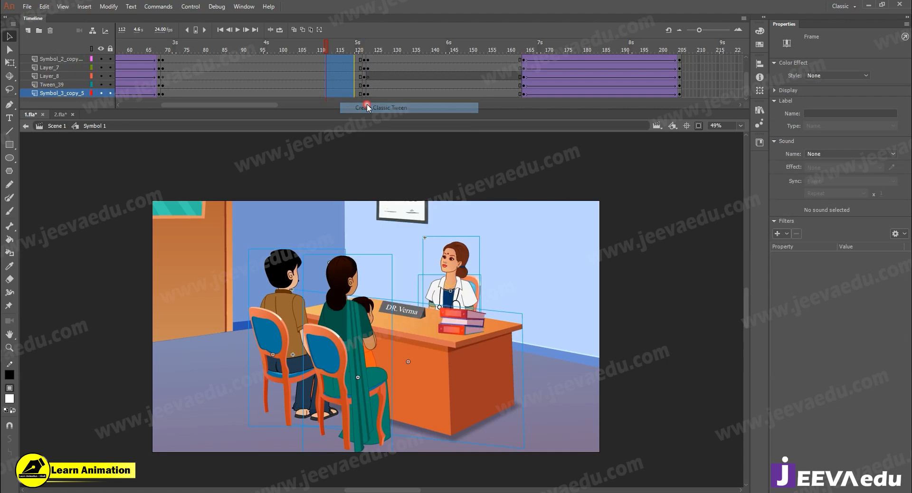
Scale all the artwork at frame 122 by 103% and scrub through the second shot to check the camera move
click(363, 63)
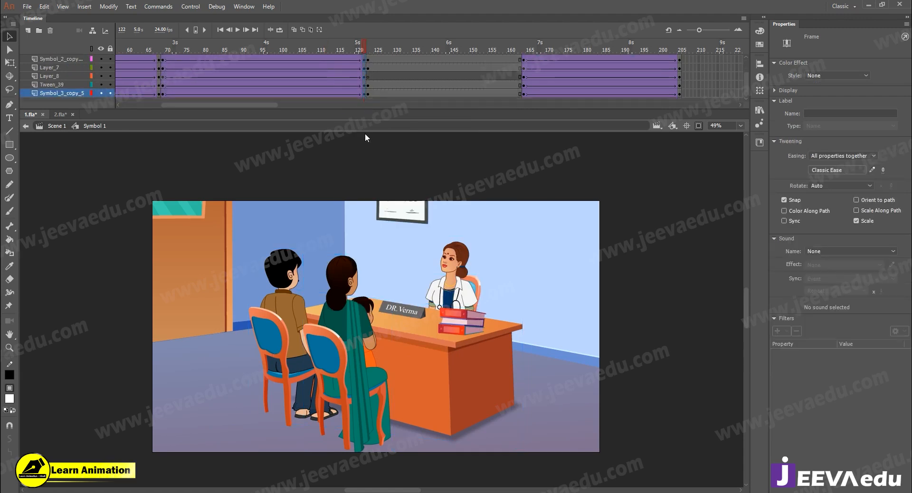
key(ctrl+alt+s)
text(103)
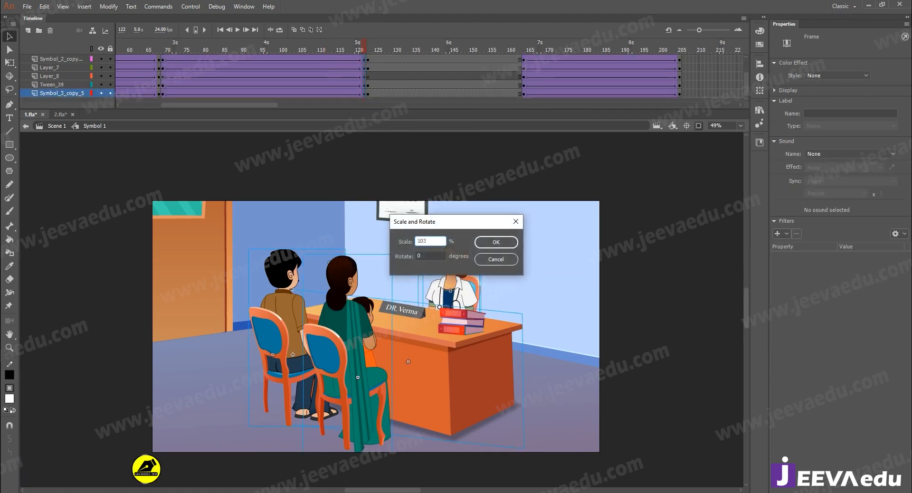
key(Return)
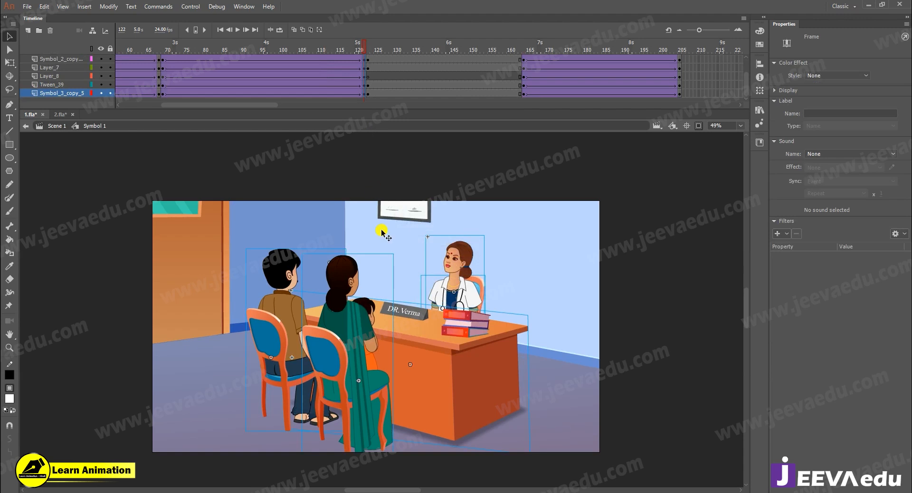
drag(366, 48, 275, 81)
scroll(276, 81, up, 2)
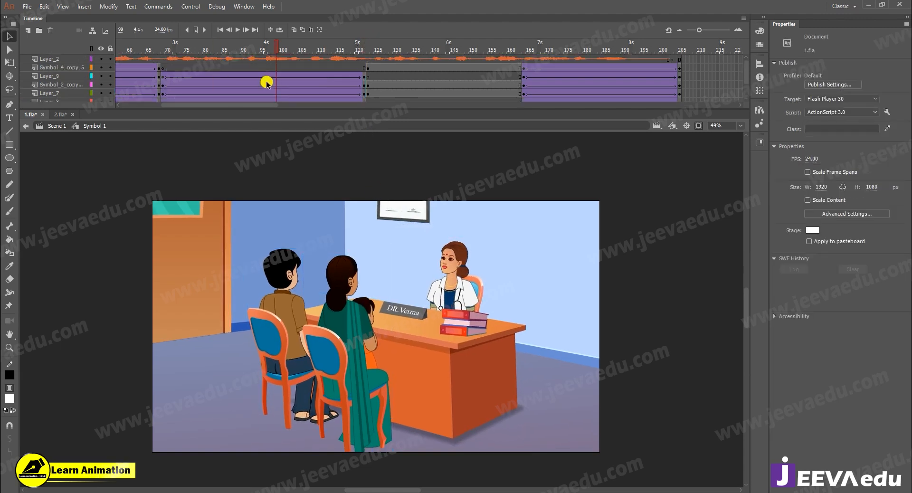
Move the Layer_2 sound layer out of Symbol 1 into Scene 1's timeline, above Layer_1
right_click(46, 59)
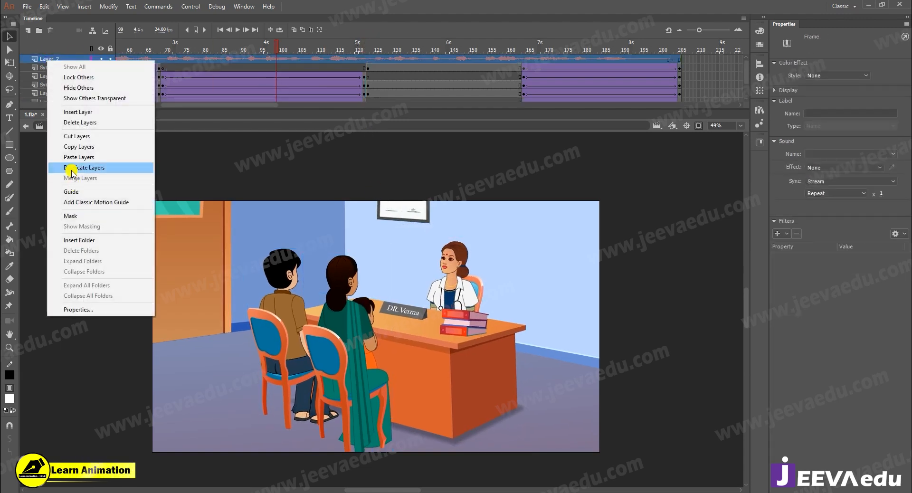
click(77, 147)
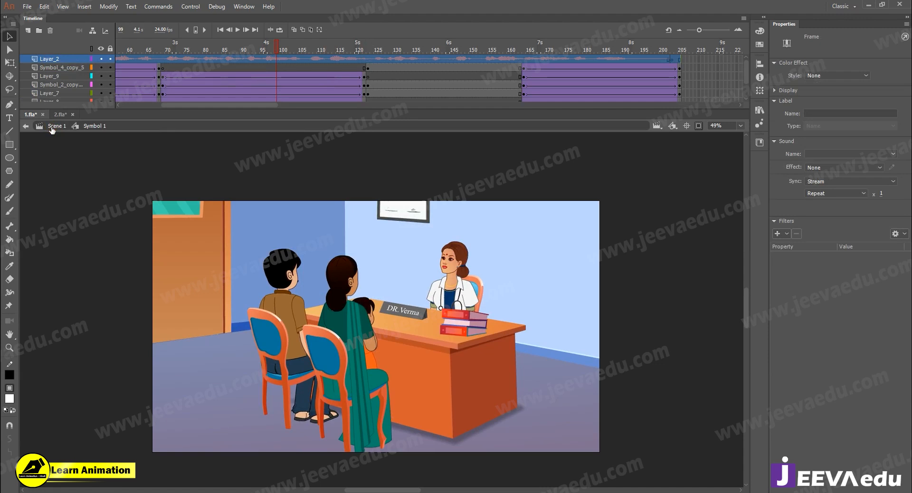
click(55, 126)
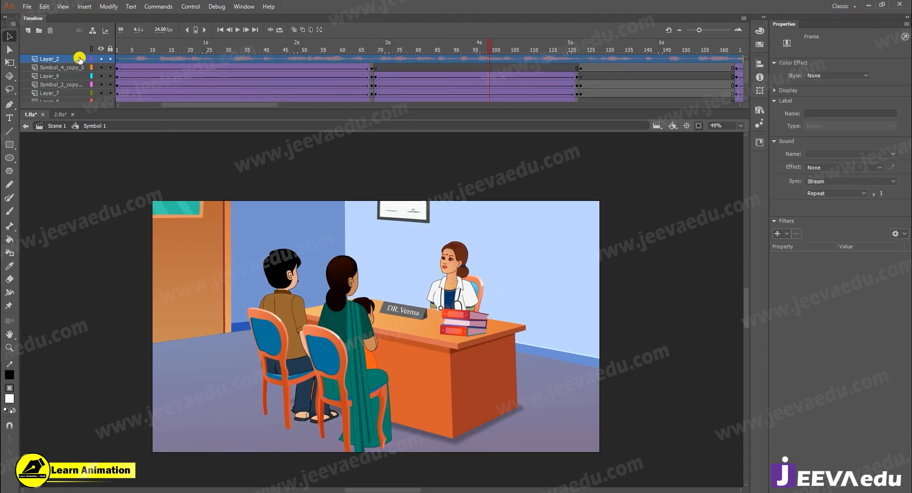
click(51, 32)
right_click(62, 58)
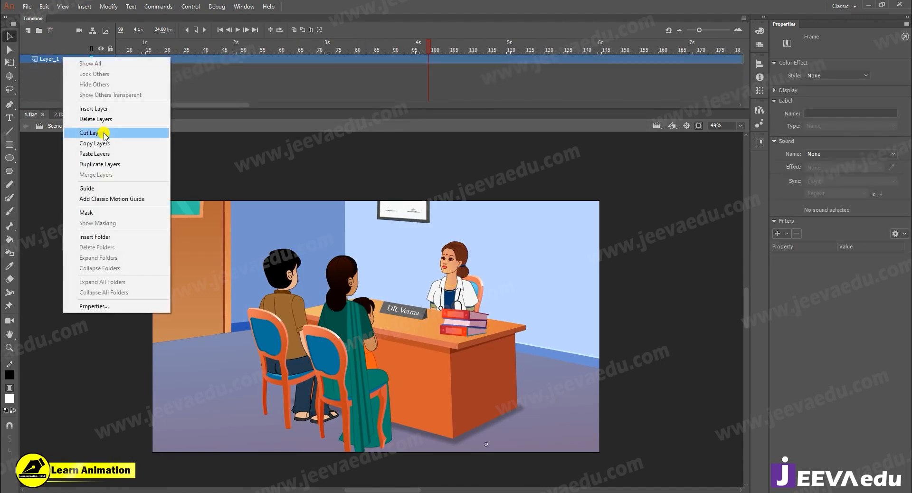
click(107, 153)
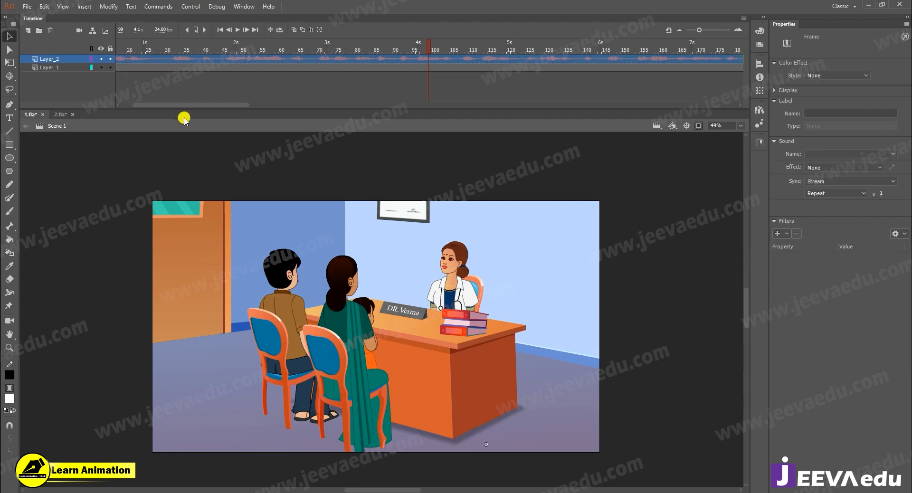
Check where the sound and artwork layers end in Scene 1's timeline
drag(228, 104, 298, 106)
click(523, 67)
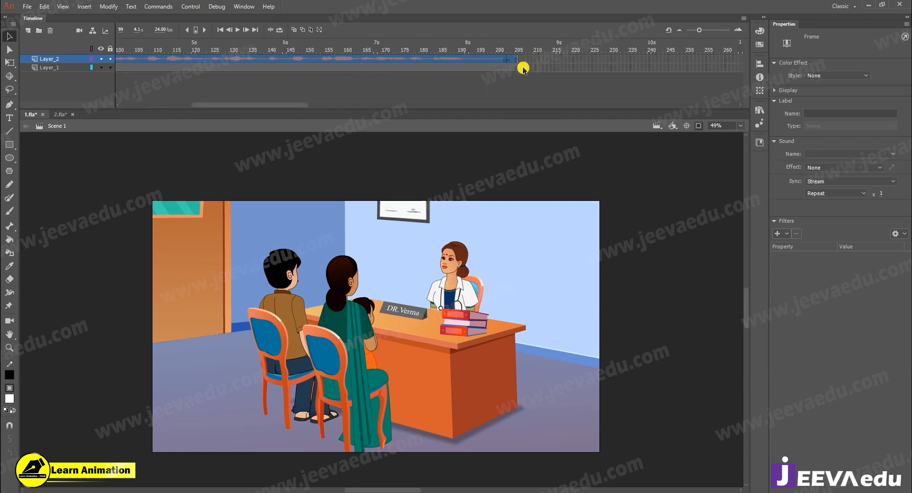
drag(288, 105, 196, 105)
Play back Scene 1 with its sound and scrub through the remaining shots to review the result
click(165, 67)
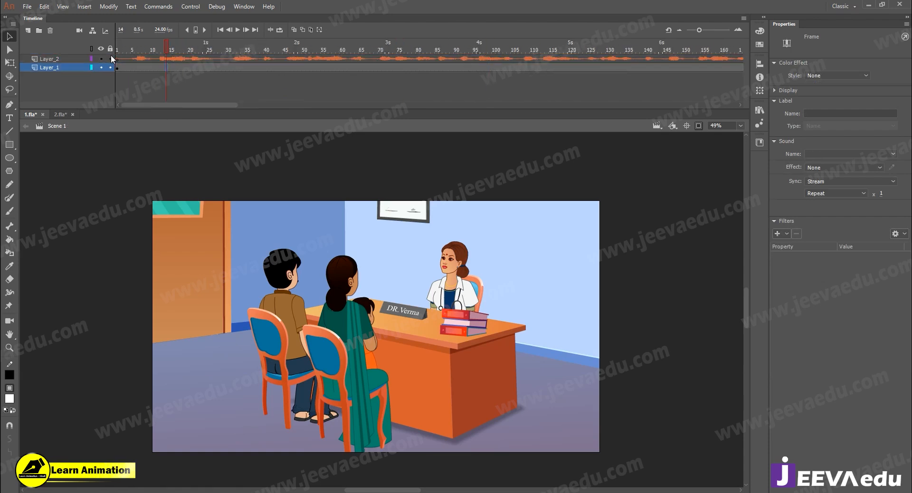
key(Return)
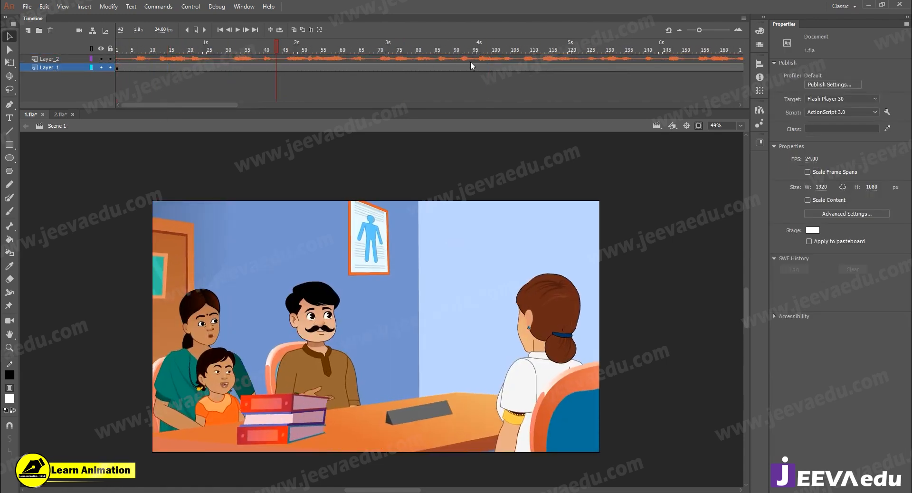
click(523, 56)
drag(523, 56, 720, 58)
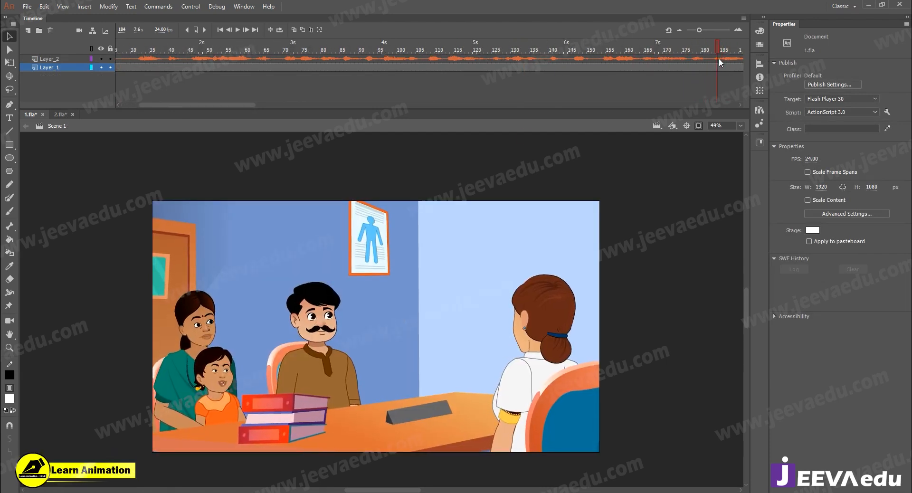
click(719, 58)
drag(206, 106, 189, 106)
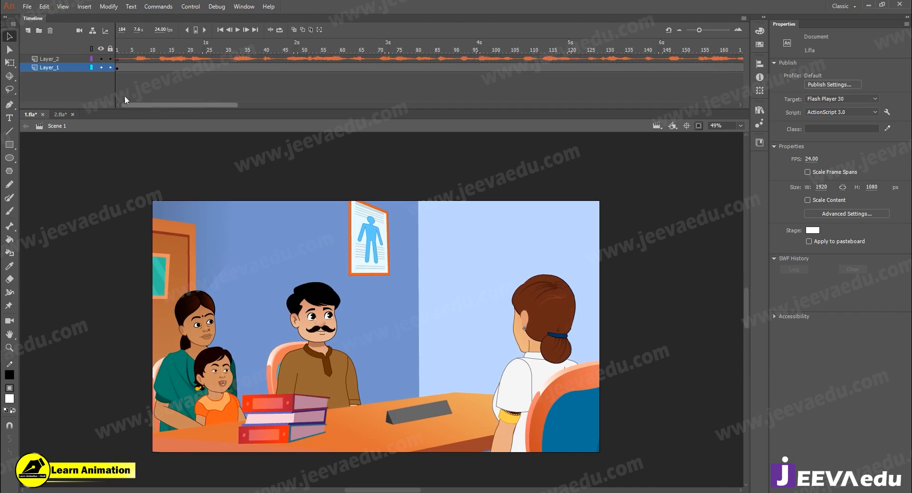
Open the document's publish settings and set the JPEG quality of the Flash output to 100
click(133, 57)
click(838, 85)
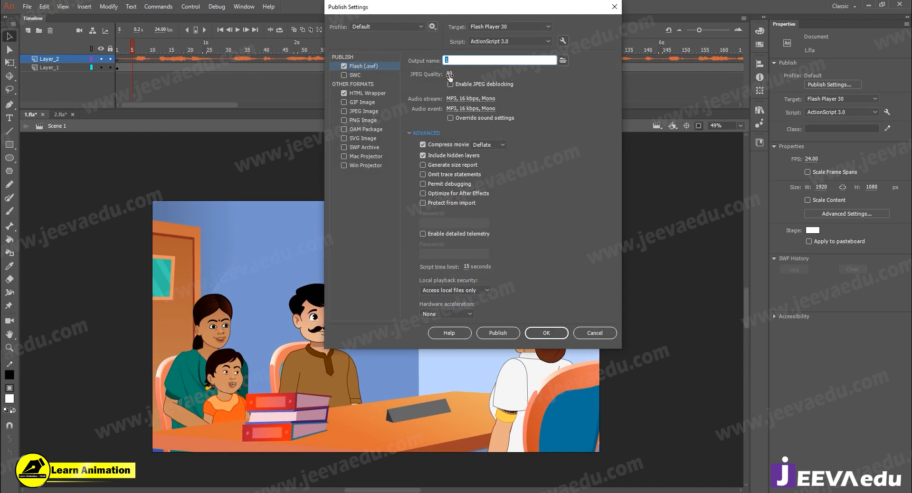
drag(449, 74, 483, 71)
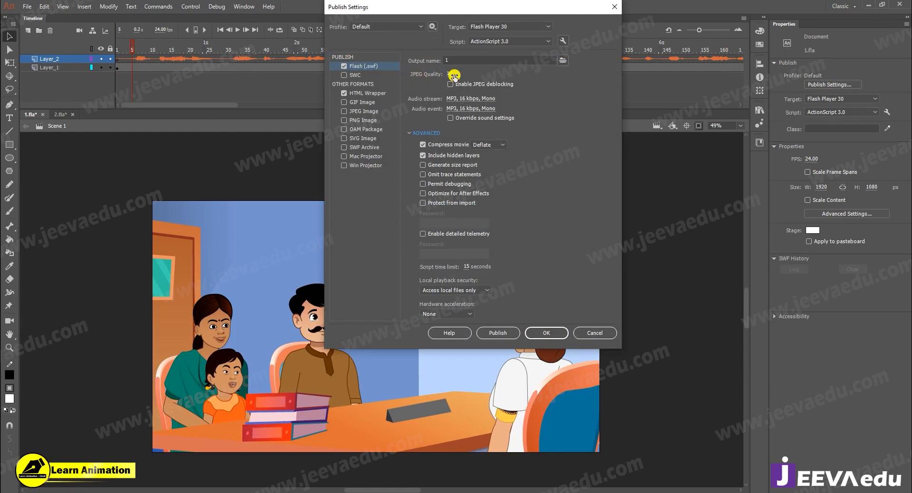
Set the audio stream's MP3 bit rate to 128 kbps and choose its compression quality in the publish settings
click(468, 100)
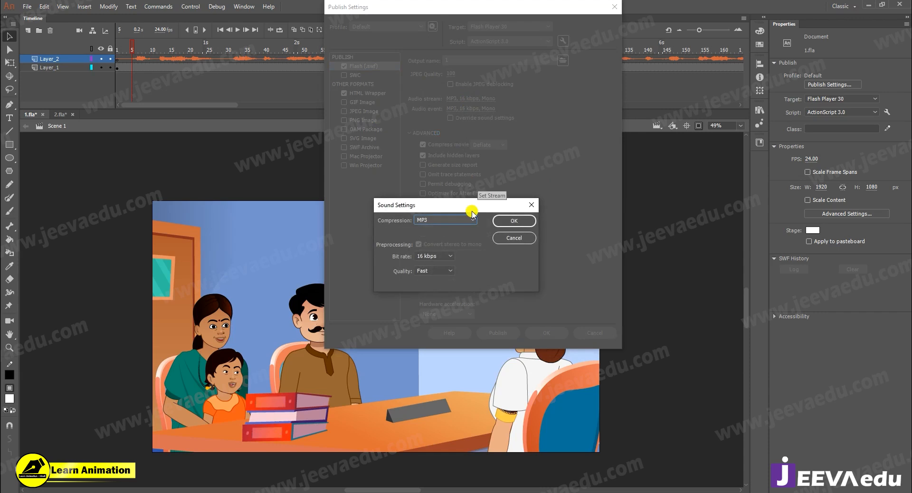
click(434, 256)
click(435, 371)
click(434, 271)
click(430, 296)
click(514, 221)
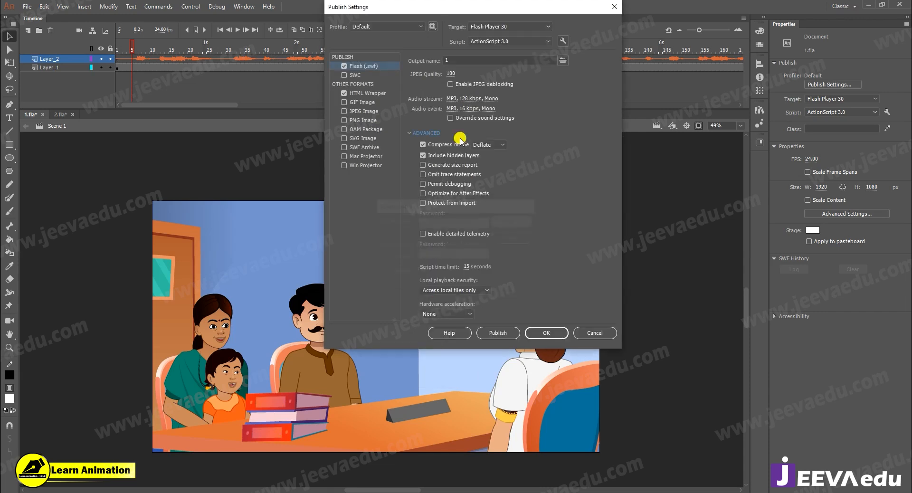
Set the audio event's MP3 bit rate to 128 kbps and apply the publish settings
click(468, 109)
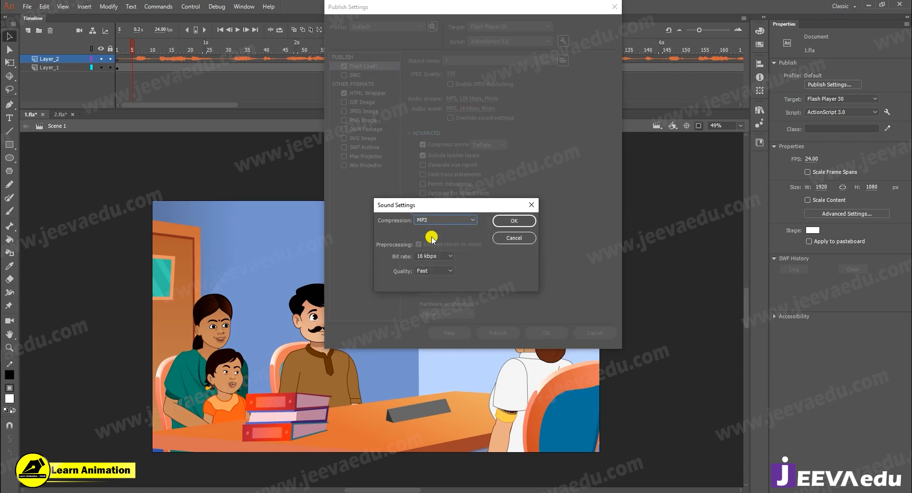
click(433, 256)
click(435, 373)
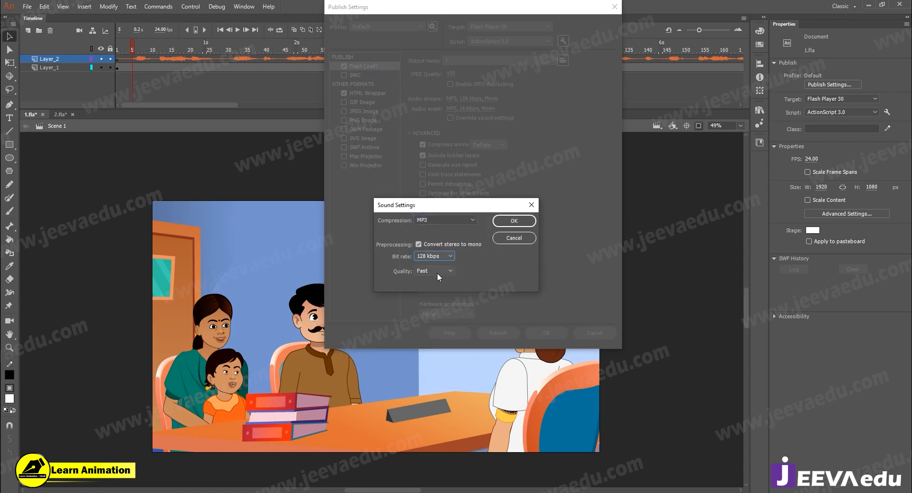
click(514, 221)
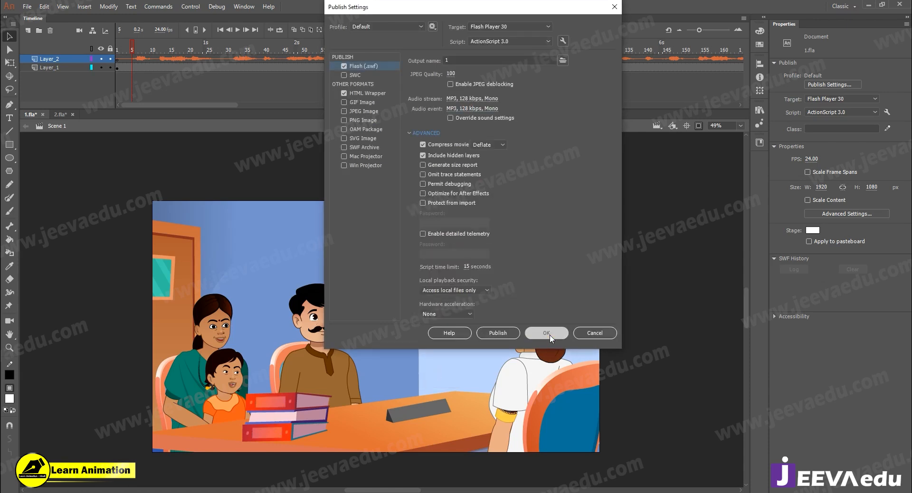
click(546, 333)
Try the Event sync option on the Layer_2 sound and play the scene from the first frame
scroll(366, 76, right, 5)
drag(334, 105, 220, 105)
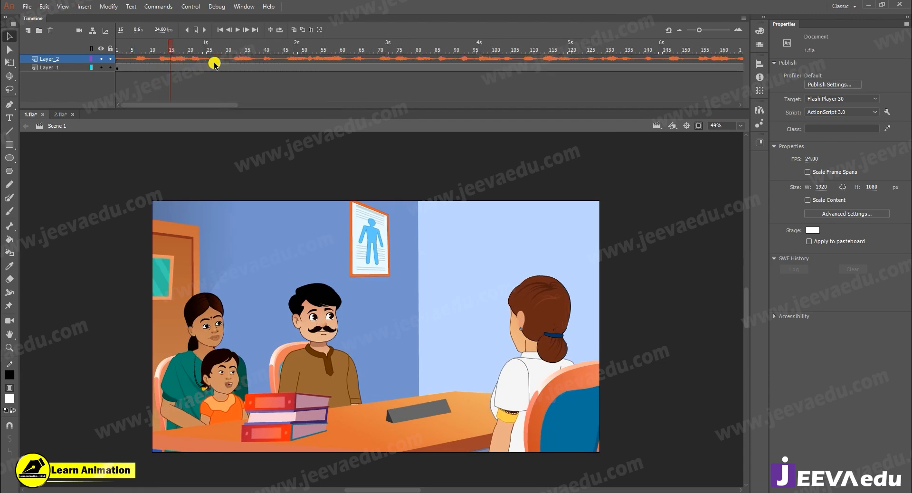
click(196, 58)
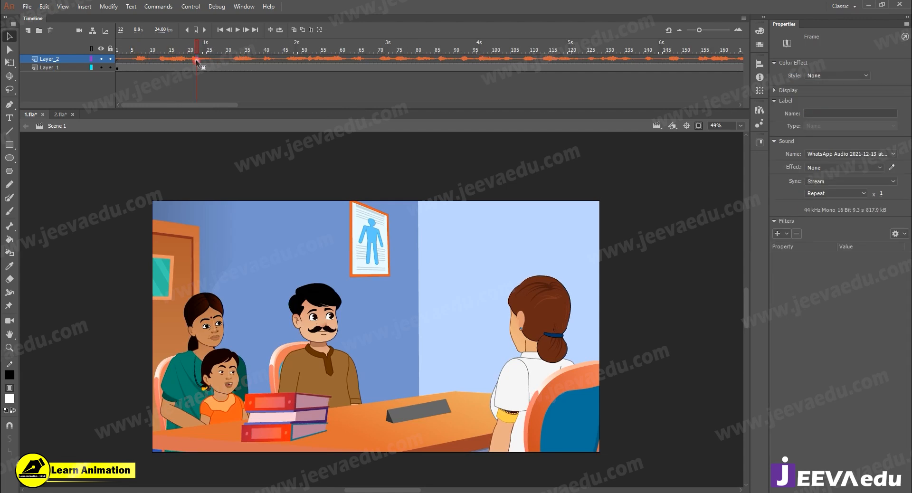
click(832, 182)
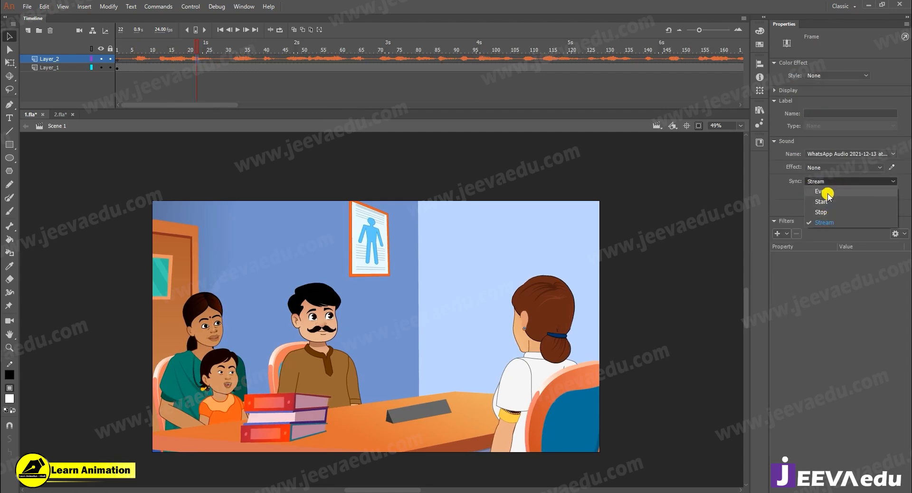
click(825, 191)
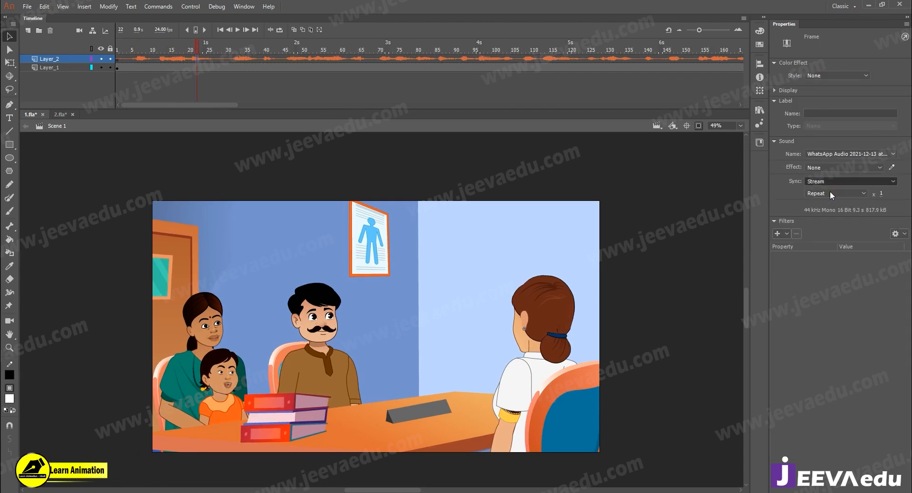
click(573, 169)
key(Return)
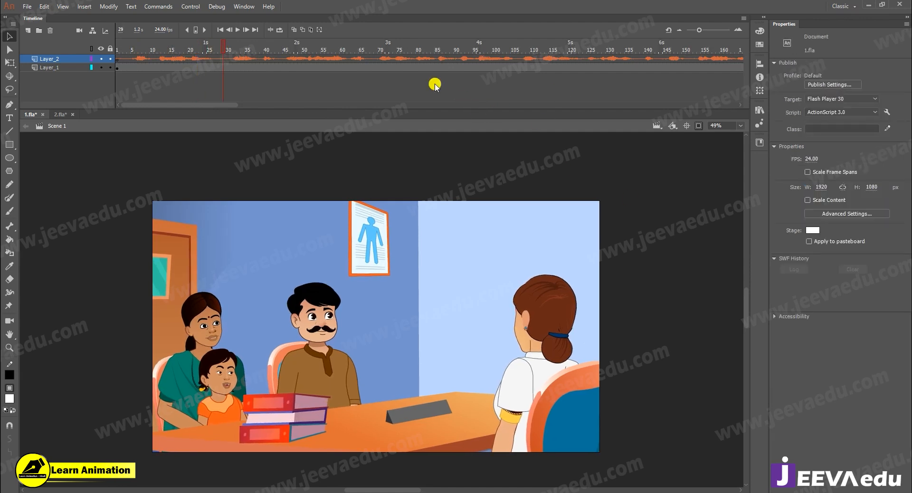
key(shift+comma)
key(Return)
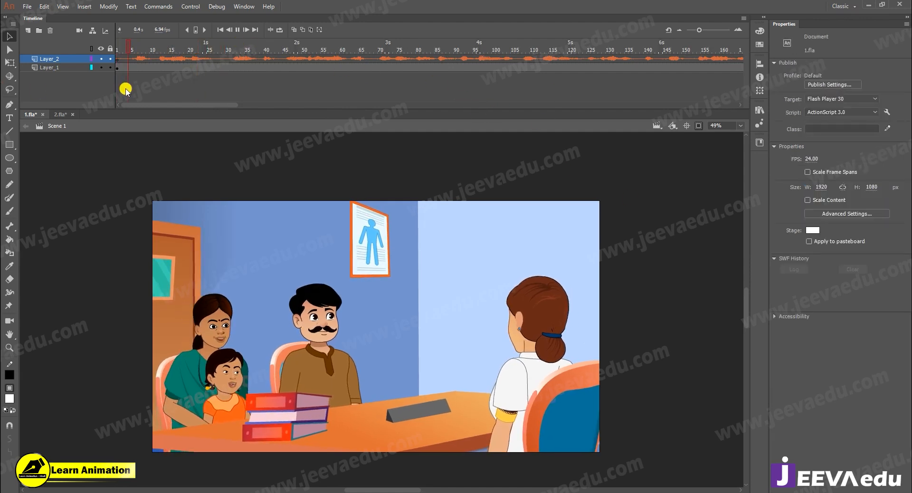
Set the sync of the Layer_2 sound to Stream
click(192, 60)
click(192, 60)
click(829, 179)
click(829, 220)
click(578, 180)
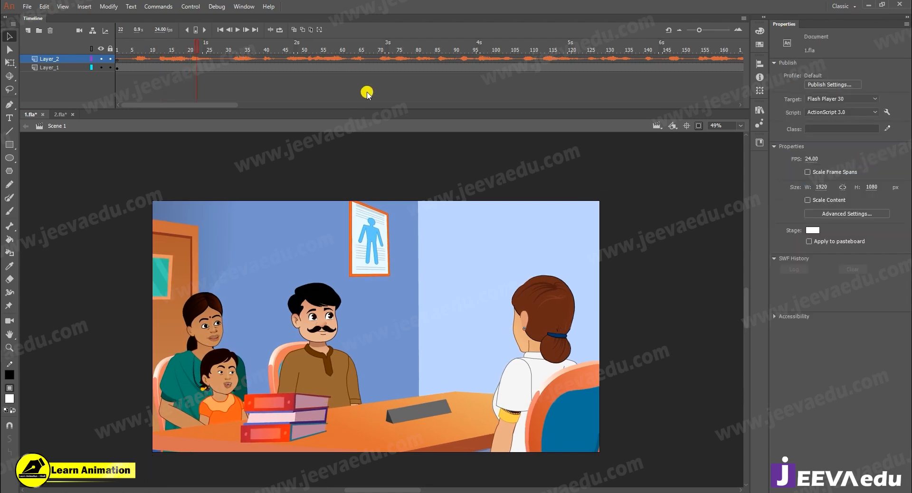
Export the scene as a QuickTime video named 1.mov to the Desktop
click(27, 8)
mouse_move(153, 160)
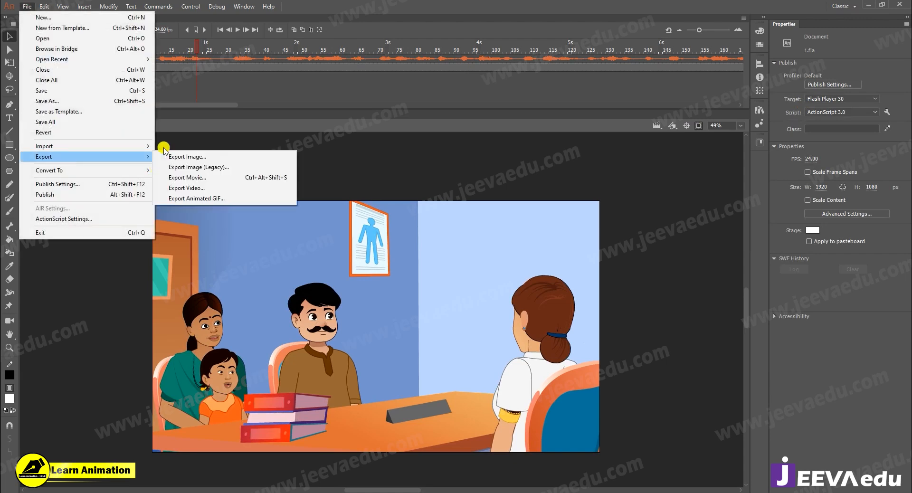
click(184, 189)
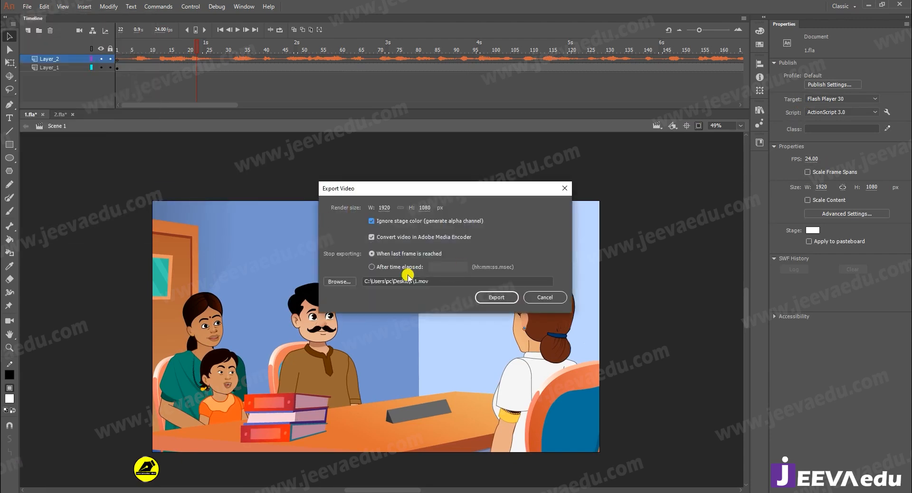
click(341, 282)
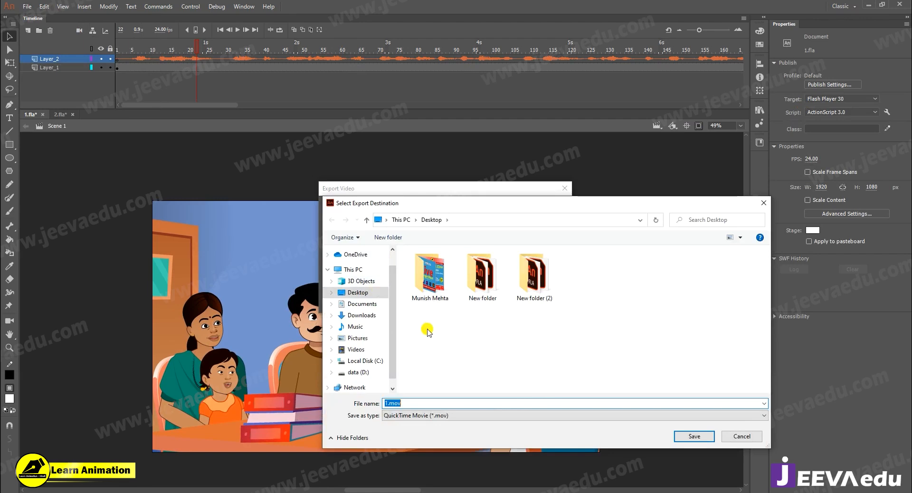
click(359, 372)
click(361, 293)
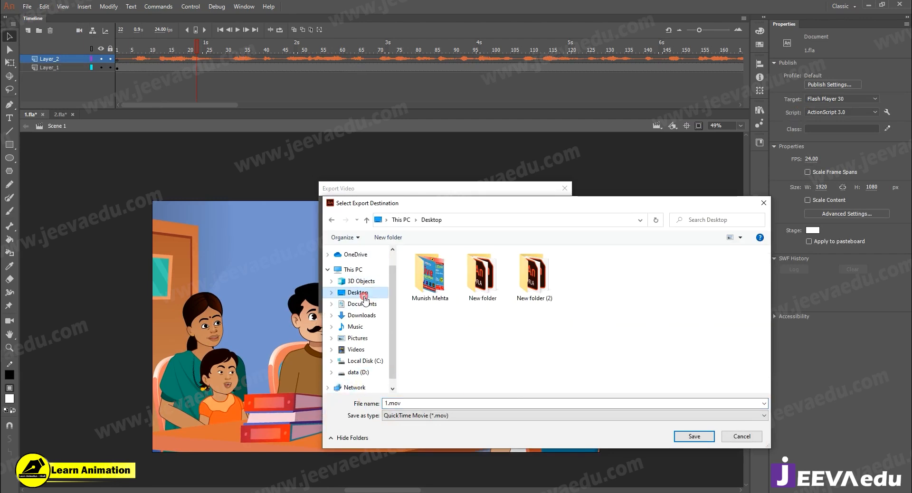
click(452, 416)
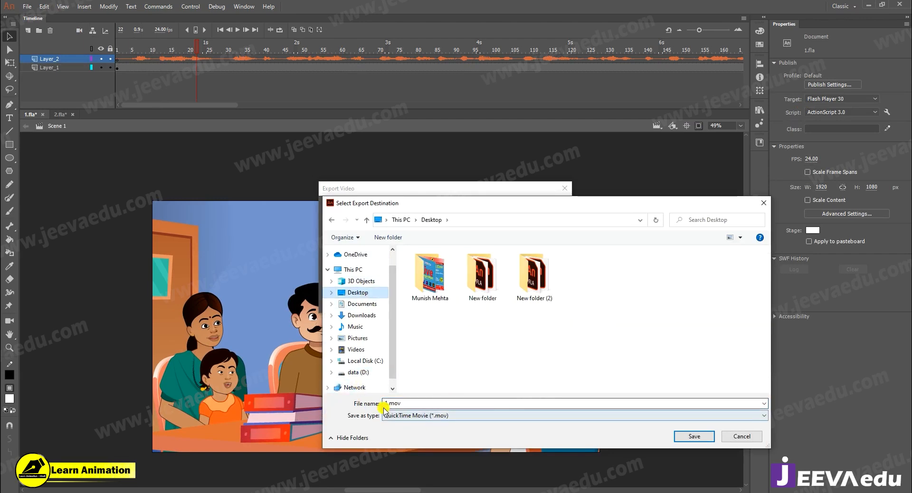
click(564, 403)
click(694, 440)
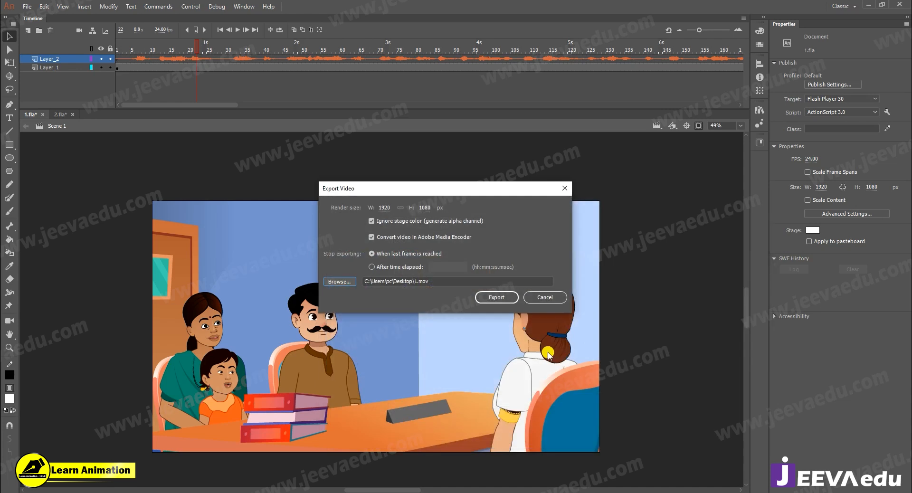
click(503, 303)
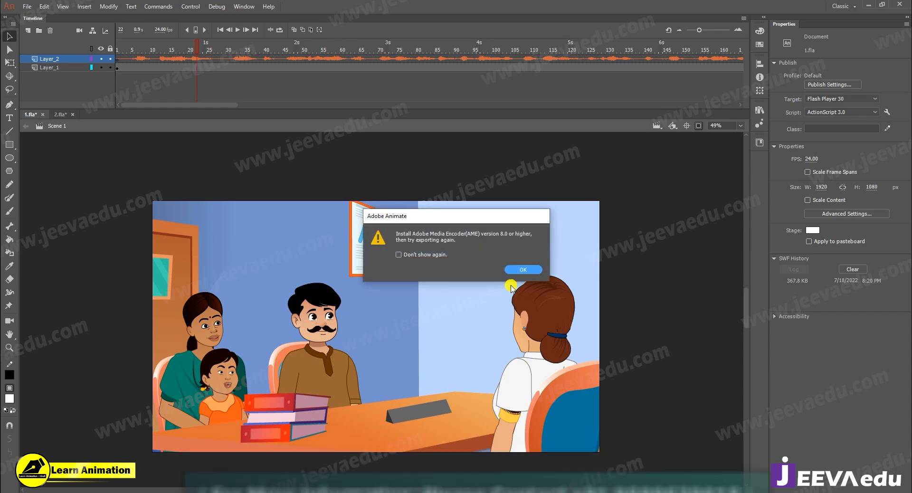
click(529, 269)
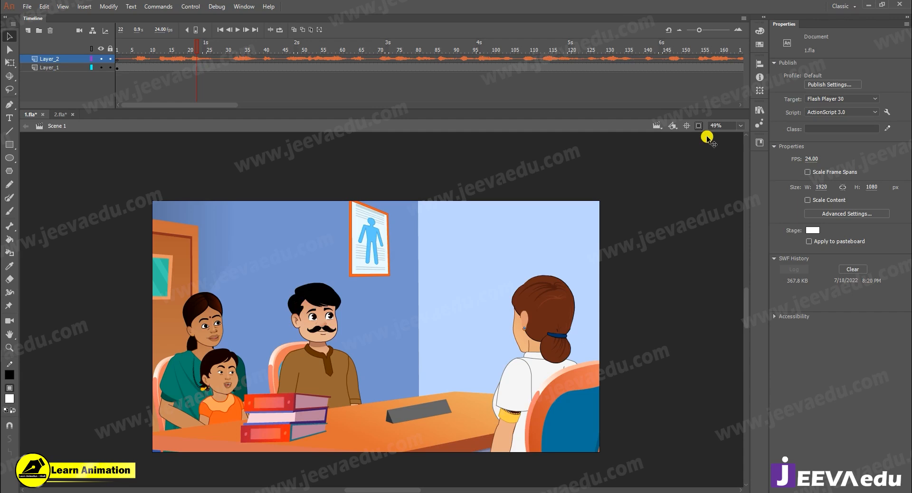
Switch to the desktop and play the exported 1.mov in VLC to review the finished animation
click(871, 5)
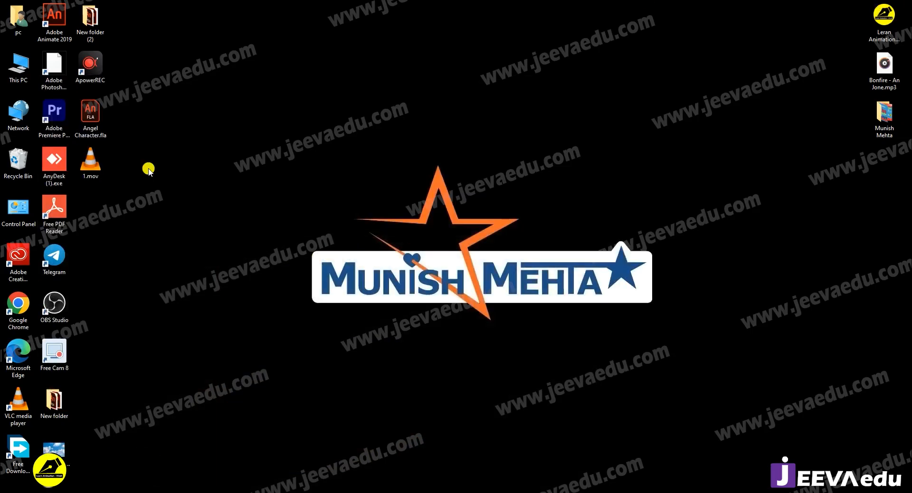
click(96, 170)
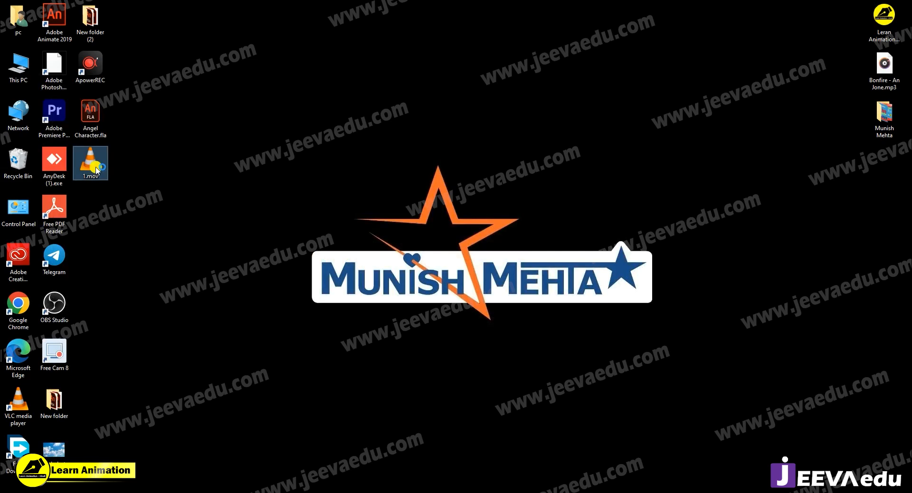
double_click(96, 170)
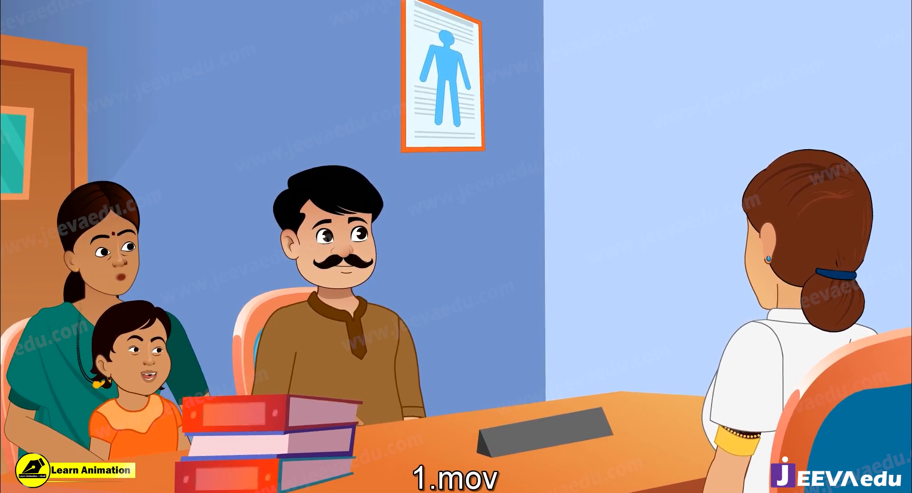
key(space)
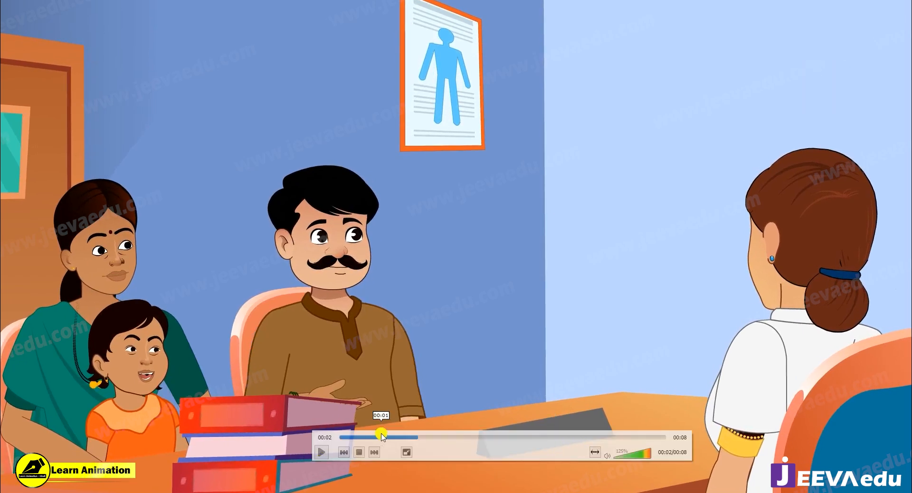
click(327, 449)
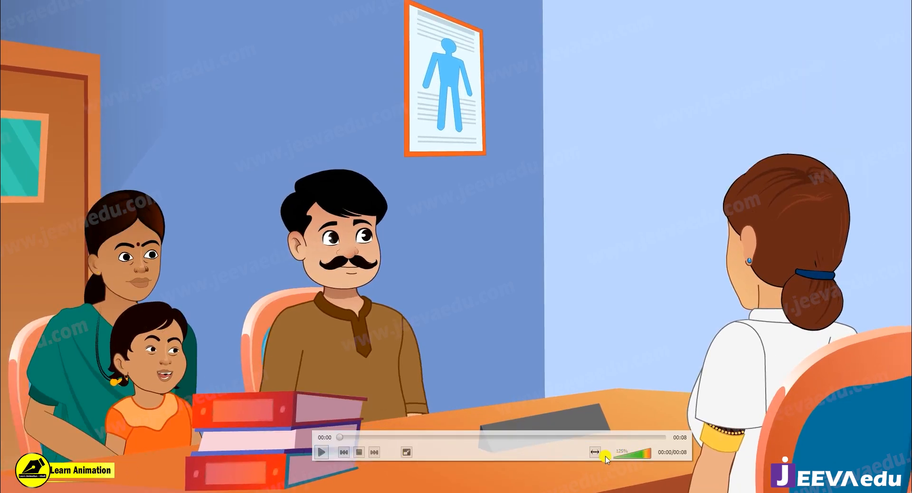